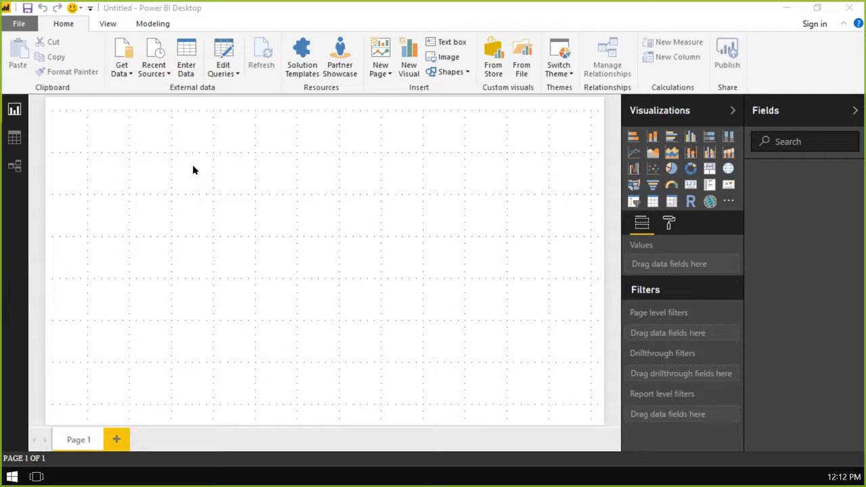
# - Browse the available data source types and start a Text/CSV import
pyautogui.click(198, 191)
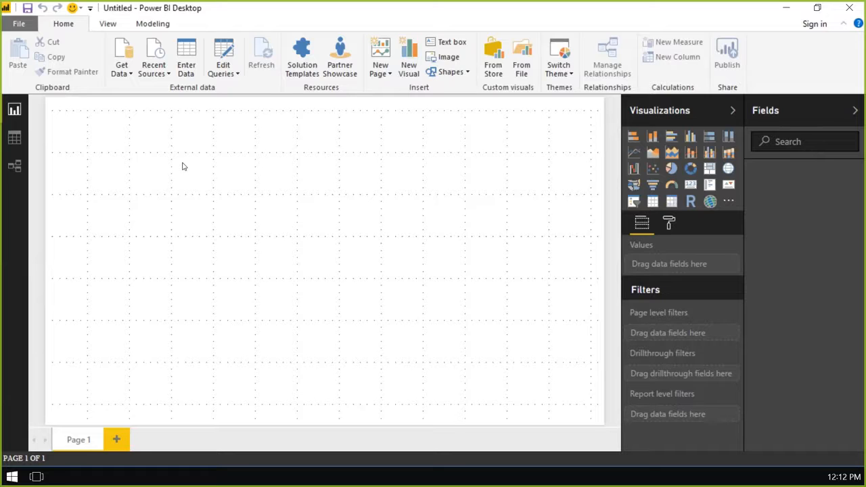
pyautogui.click(127, 49)
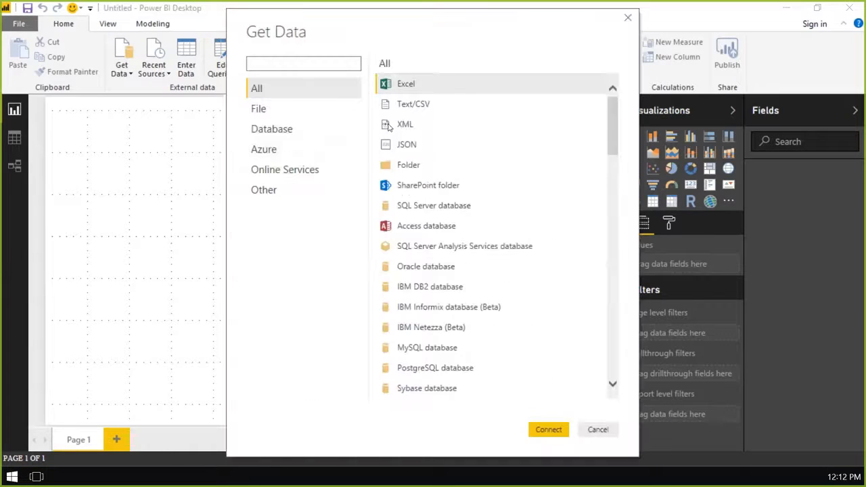
pyautogui.moveTo(615, 105); pyautogui.dragTo(611, 128)
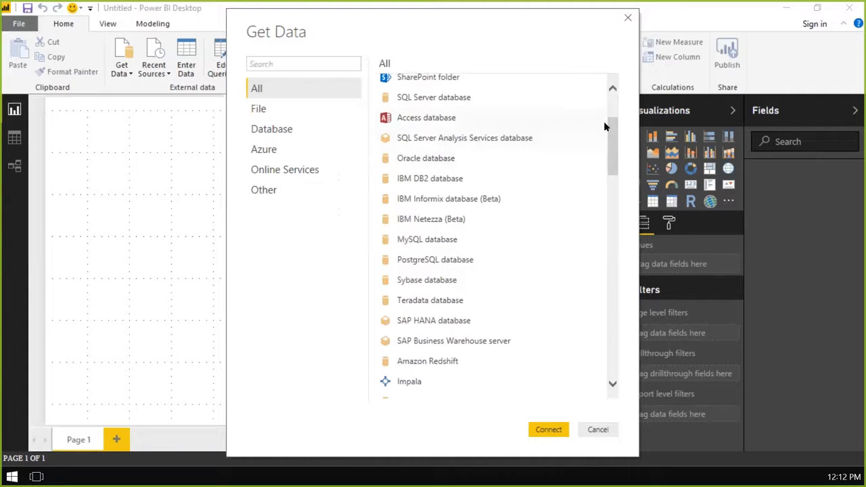
pyautogui.moveTo(612, 131); pyautogui.dragTo(607, 146)
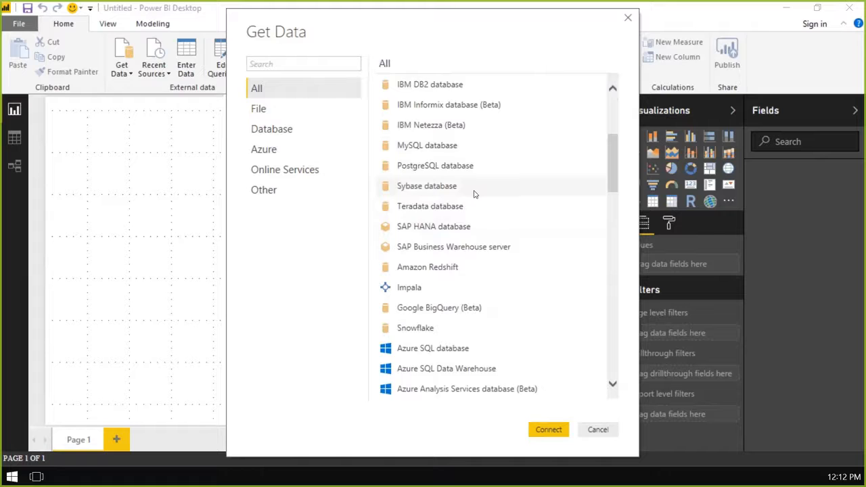
pyautogui.scroll(2, 474, 194)
pyautogui.scroll(2, 474, 194)
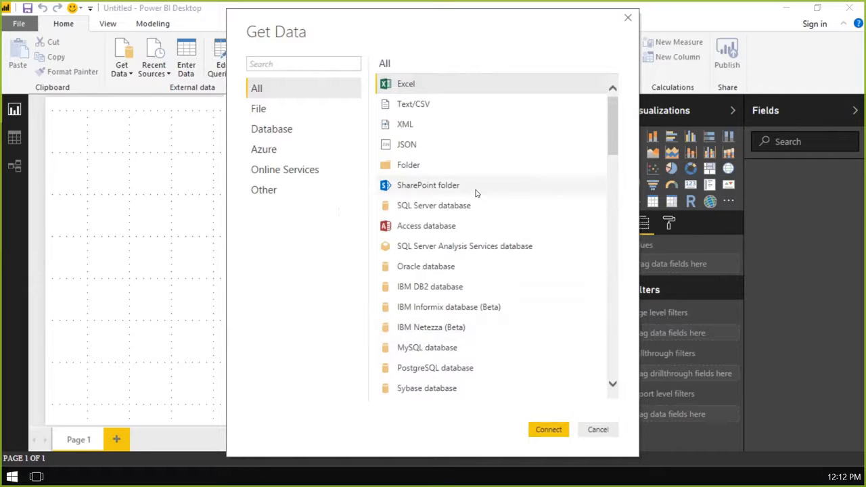
pyautogui.doubleClick(435, 105)
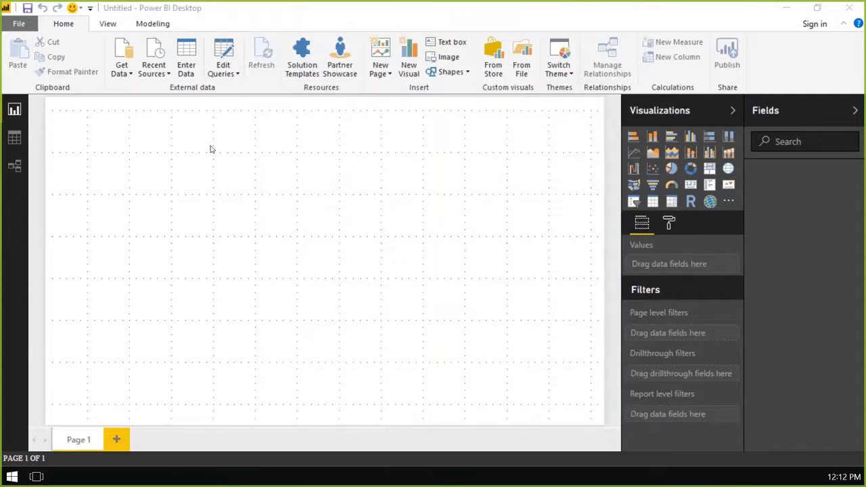
# - Open the bi_salesFact CSV file from C:\DIAD\Data\USSales for import
pyautogui.click(63, 121)
pyautogui.click(69, 253)
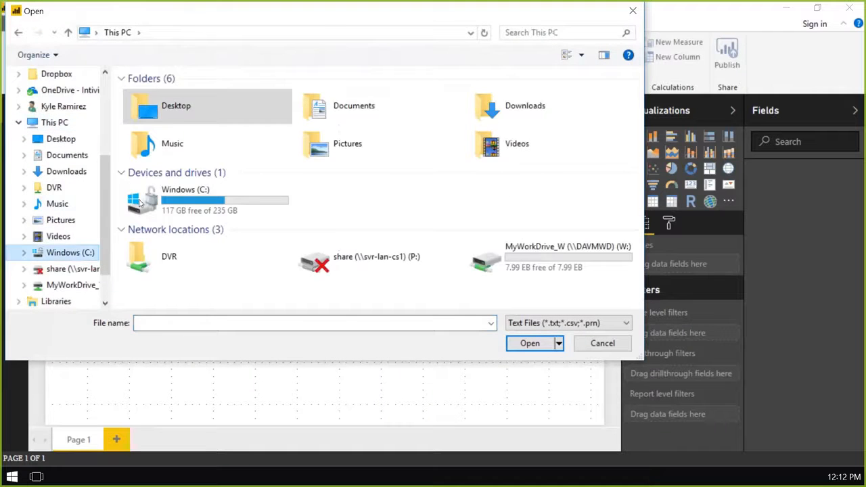
pyautogui.doubleClick(147, 122)
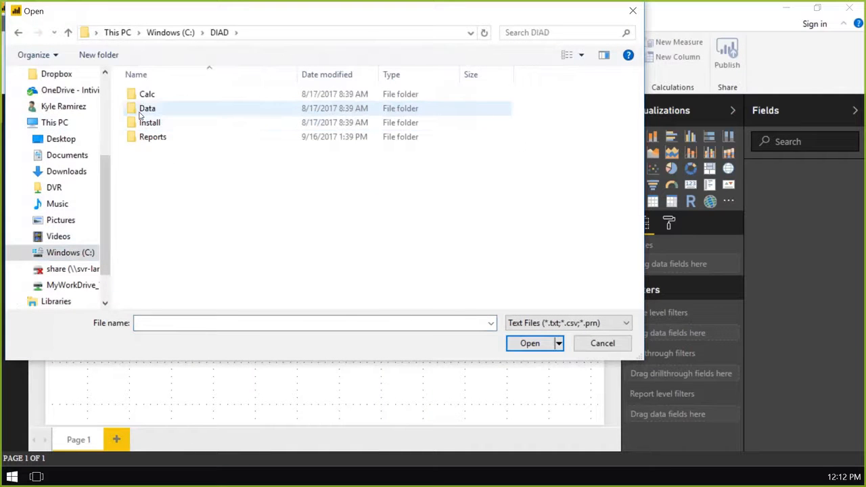
pyautogui.doubleClick(142, 110)
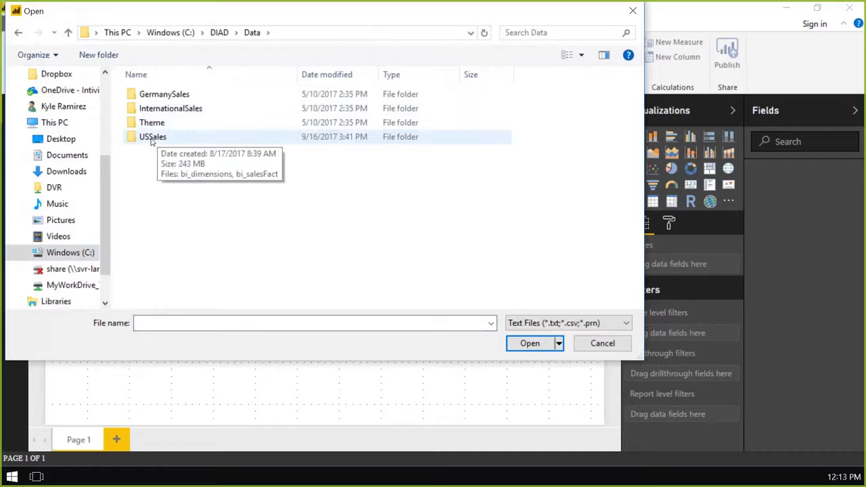
pyautogui.click(153, 141)
pyautogui.doubleClick(152, 140)
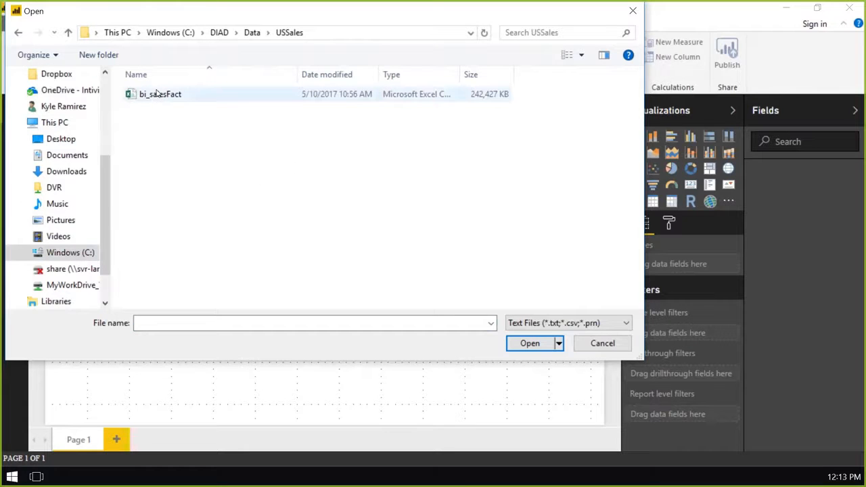
pyautogui.doubleClick(196, 95)
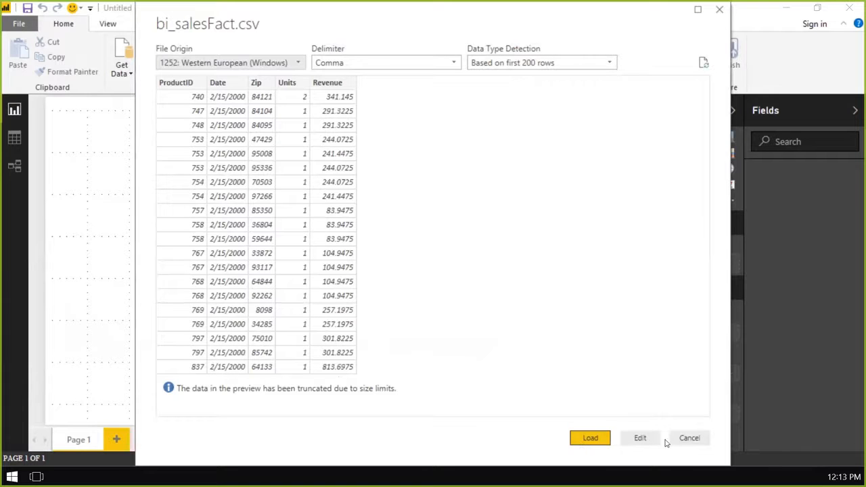
# - Review the data type detection options for bi_salesFact.csv and open the data for editing as a query
pyautogui.click(533, 65)
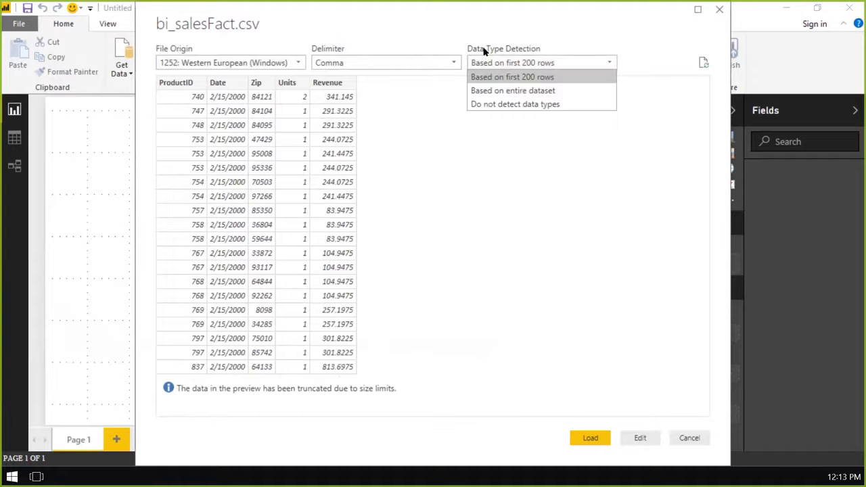
pyautogui.click(423, 115)
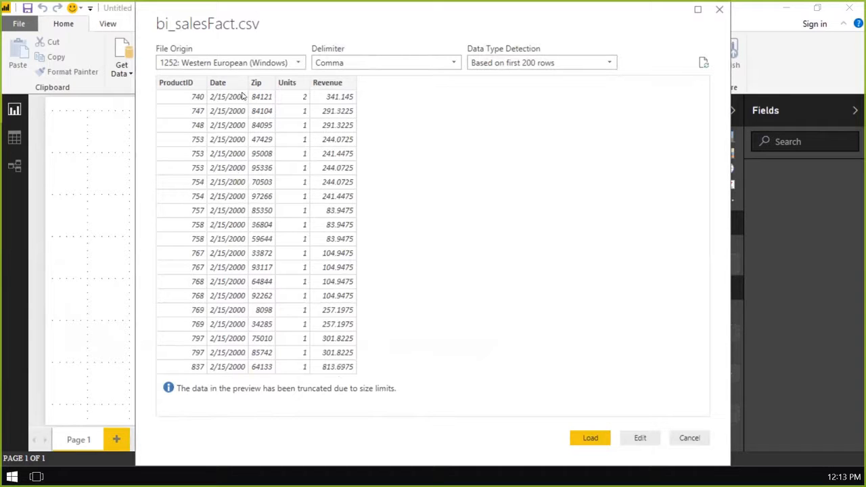
pyautogui.click(640, 438)
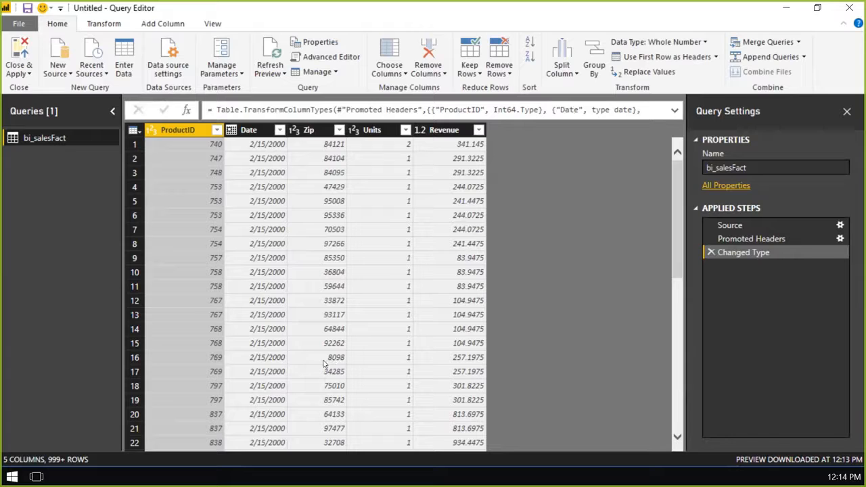
# - Change the Zip column's data type in bi_salesFact to Text, replacing the current type conversion
pyautogui.click(293, 131)
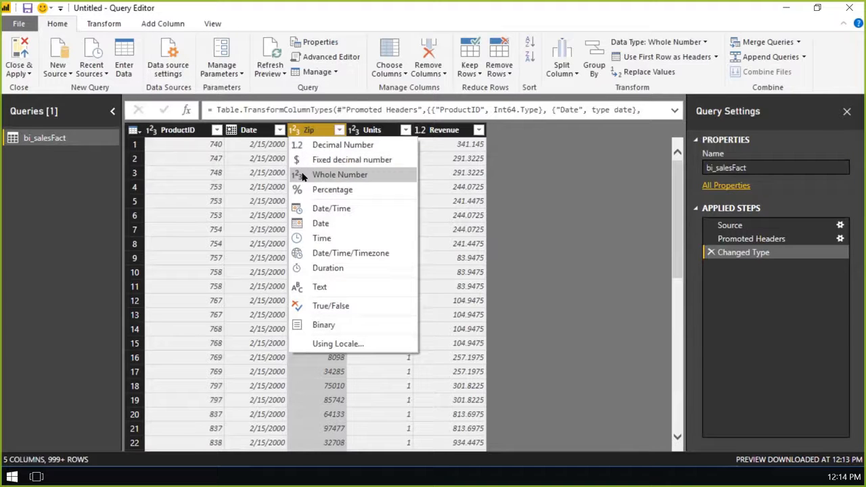
pyautogui.click(321, 287)
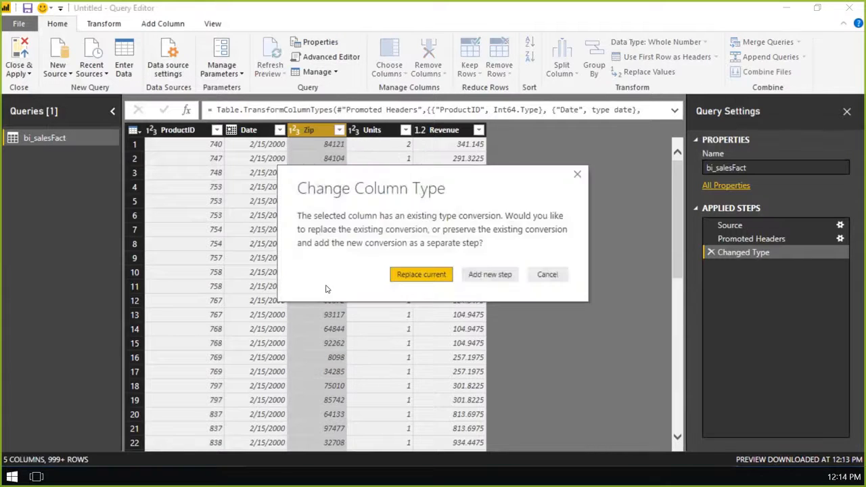
pyautogui.click(411, 277)
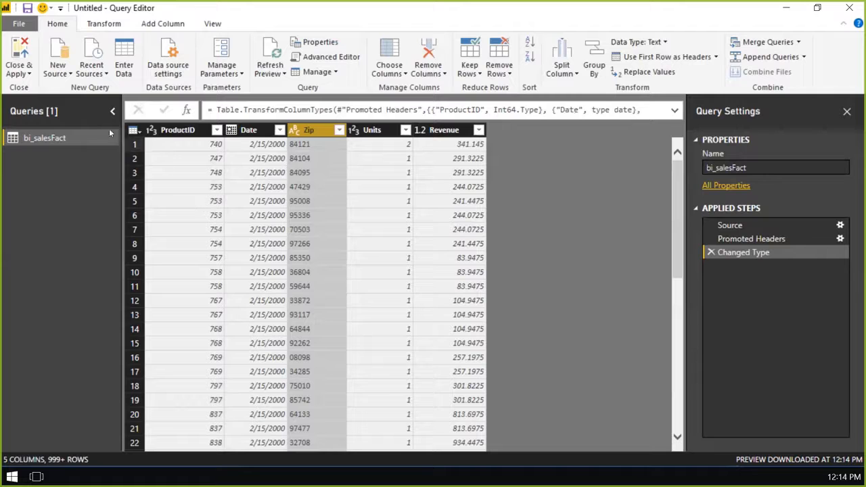
# - Add a new Excel source using the bi_dimensions workbook in the USSales folder
pyautogui.click(68, 51)
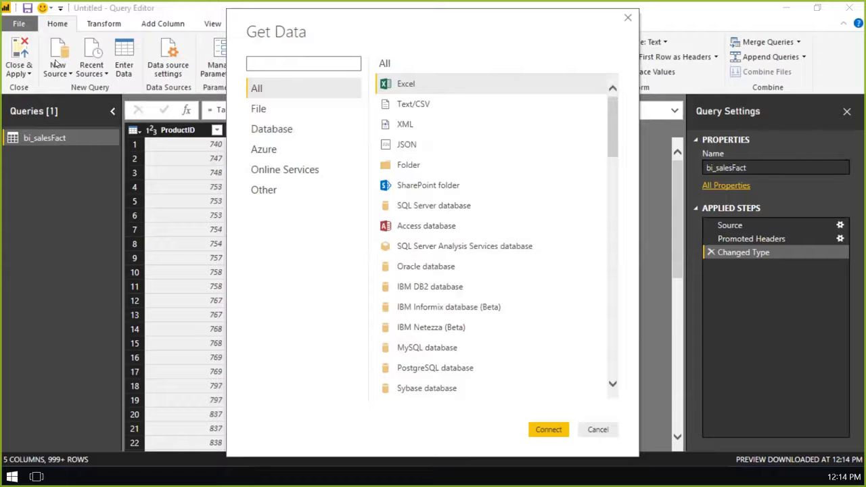
pyautogui.doubleClick(428, 84)
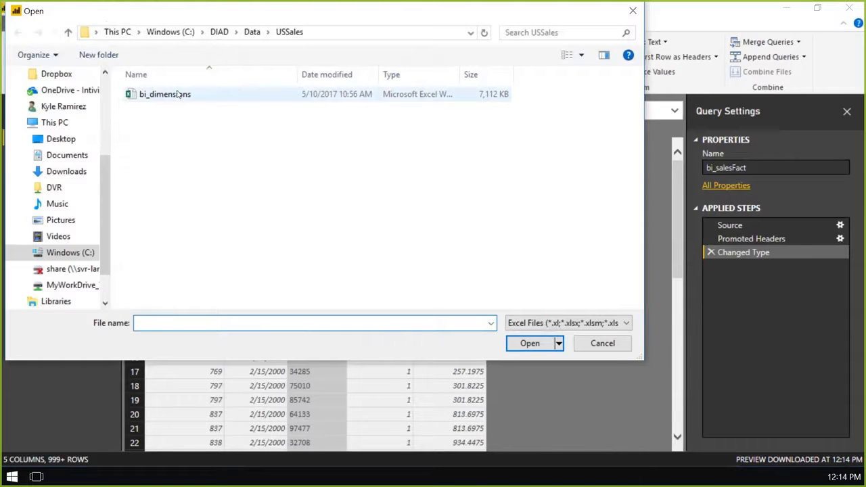
pyautogui.doubleClick(179, 95)
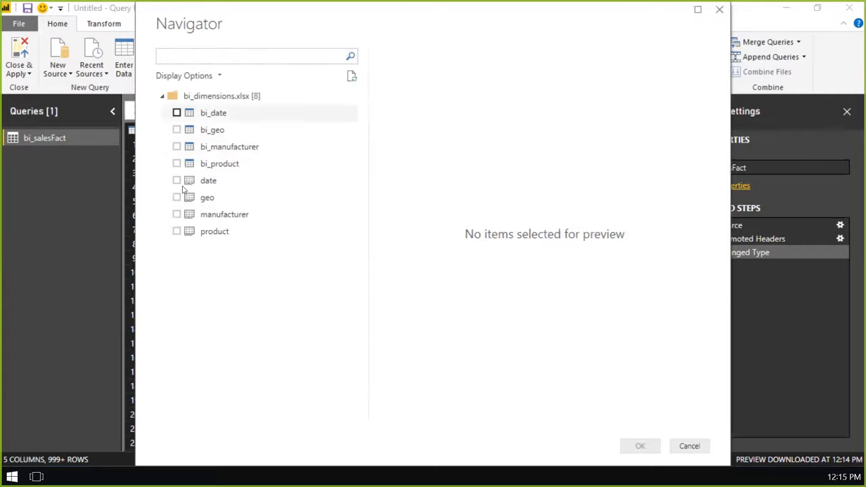
# - Import the bi_date, bi_geo, bi_manufacturer and bi_product tables as queries and refresh the bi_product preview
pyautogui.click(176, 113)
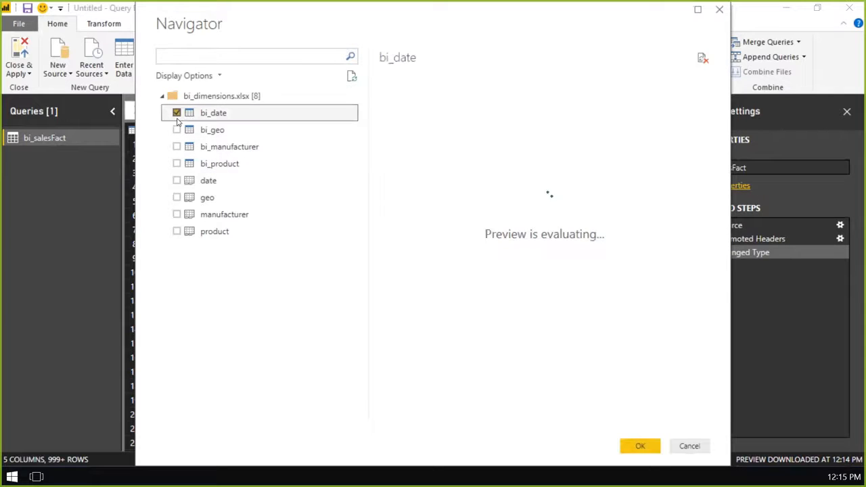
pyautogui.click(177, 130)
pyautogui.click(176, 146)
pyautogui.click(177, 164)
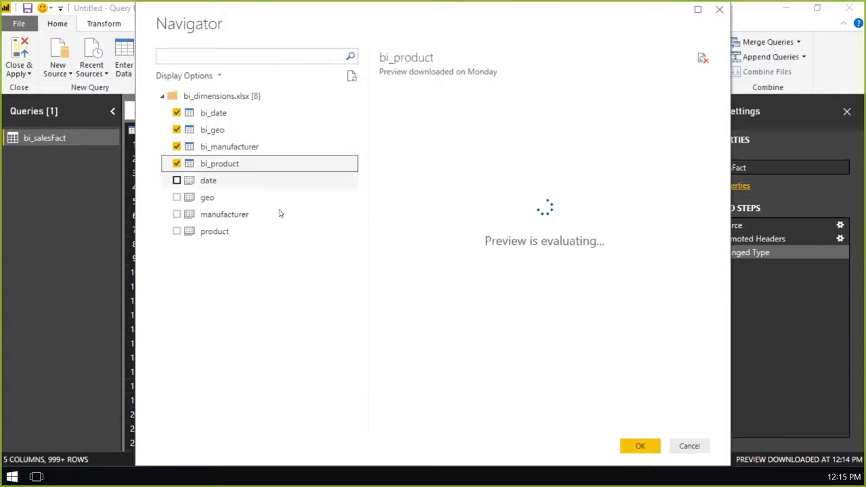
pyautogui.click(639, 446)
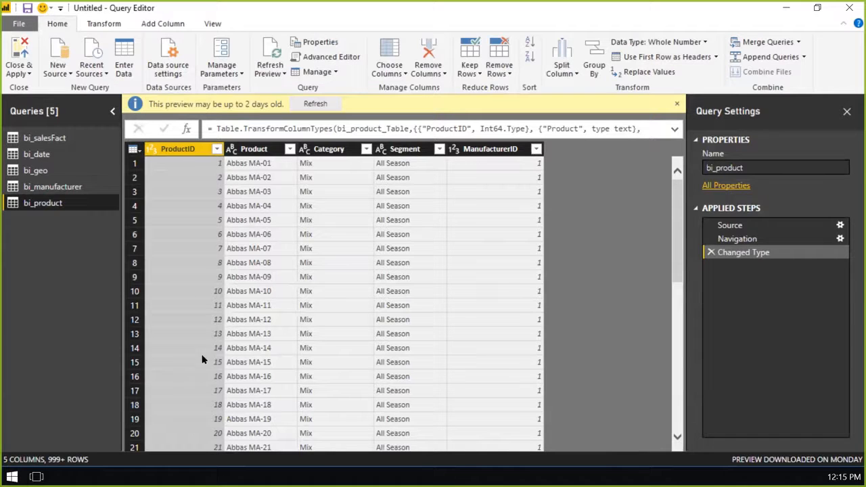
pyautogui.click(316, 104)
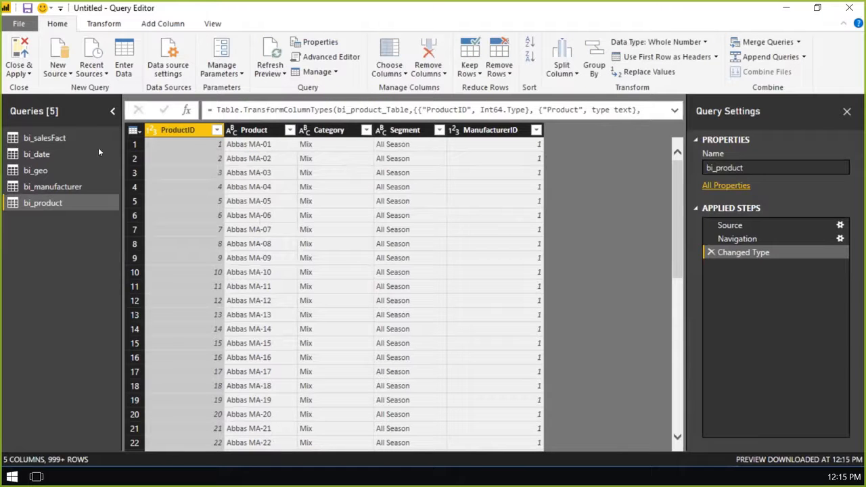
# - Examine the rows of the bi_date query for empty values in the year, quarter and month columns
pyautogui.click(40, 155)
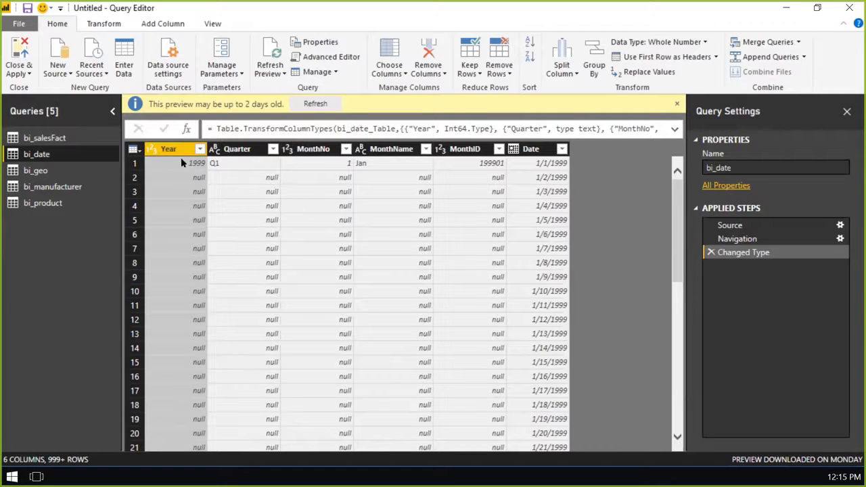
pyautogui.click(135, 164)
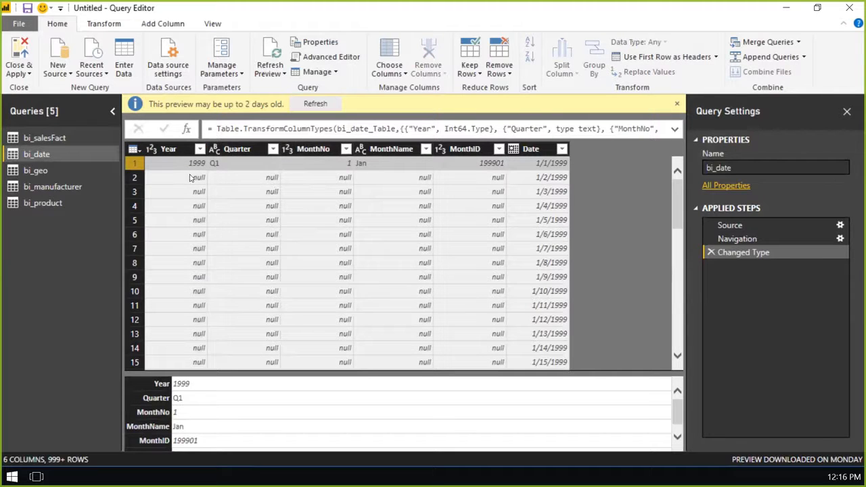
pyautogui.scroll(-4, 358, 193)
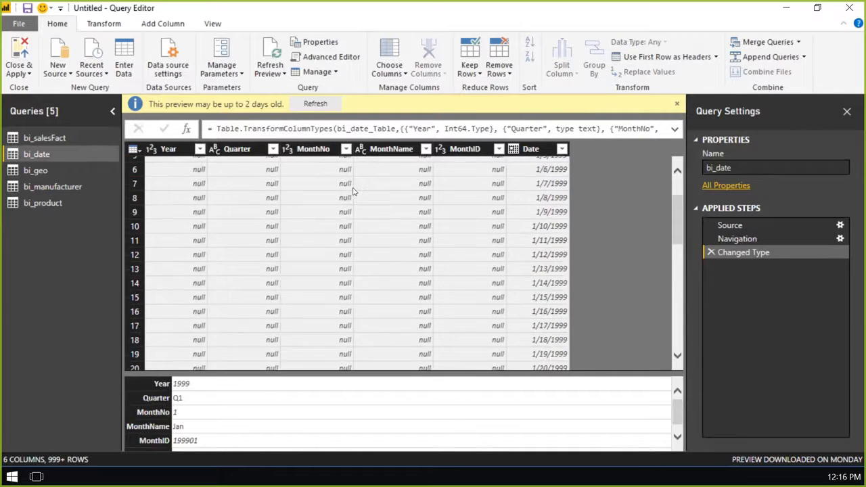
pyautogui.scroll(-3, 324, 216)
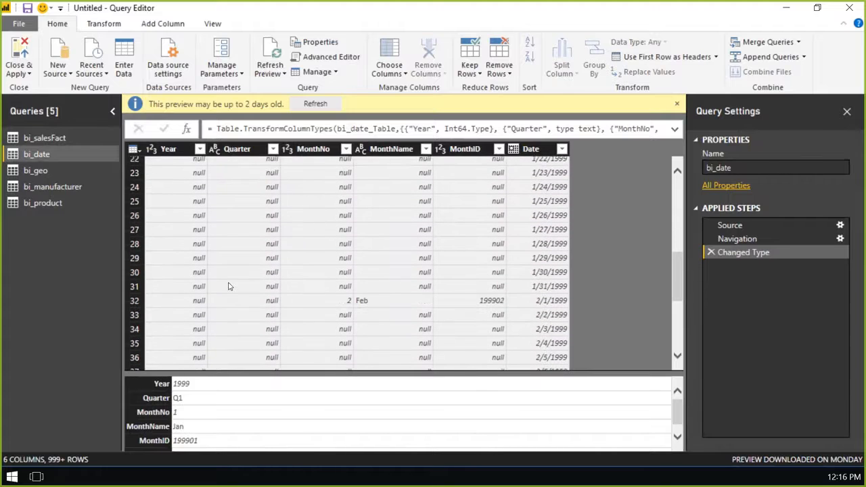
pyautogui.click(273, 299)
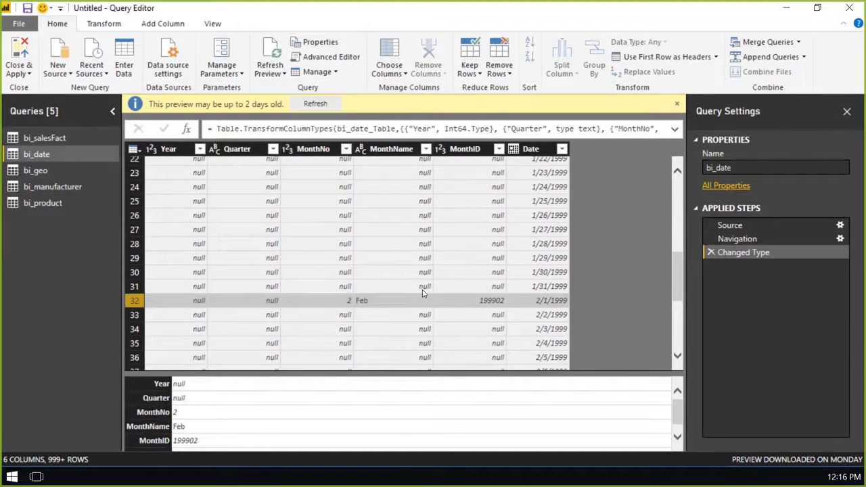
pyautogui.scroll(-5, 420, 291)
pyautogui.scroll(2, 415, 290)
pyautogui.scroll(10, 412, 289)
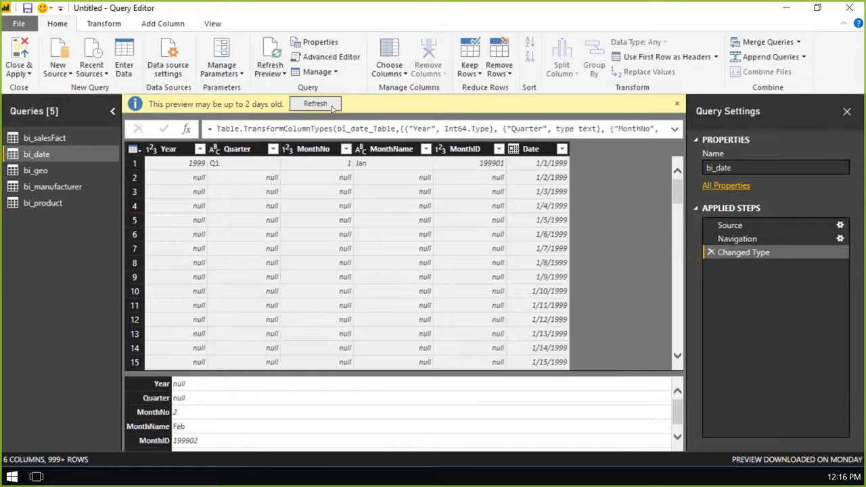
# - Refresh the bi_date preview and fill the Year, Quarter, MonthNo, MonthName and MonthID columns down
pyautogui.click(332, 107)
pyautogui.click(173, 150)
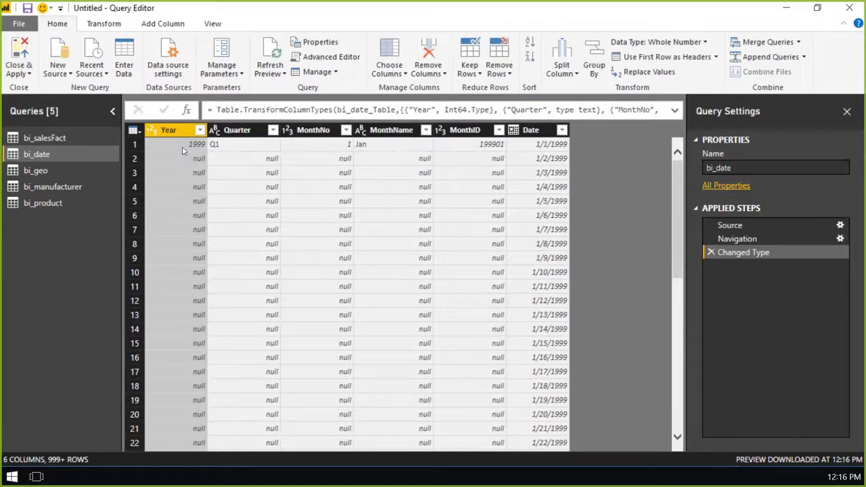
pyautogui.keyDown('shift'); pyautogui.click(243, 130); pyautogui.keyUp('shift')
pyautogui.keyDown('shift'); pyautogui.click(313, 130); pyautogui.keyUp('shift')
pyautogui.keyDown('shift'); pyautogui.click(397, 131); pyautogui.keyUp('shift')
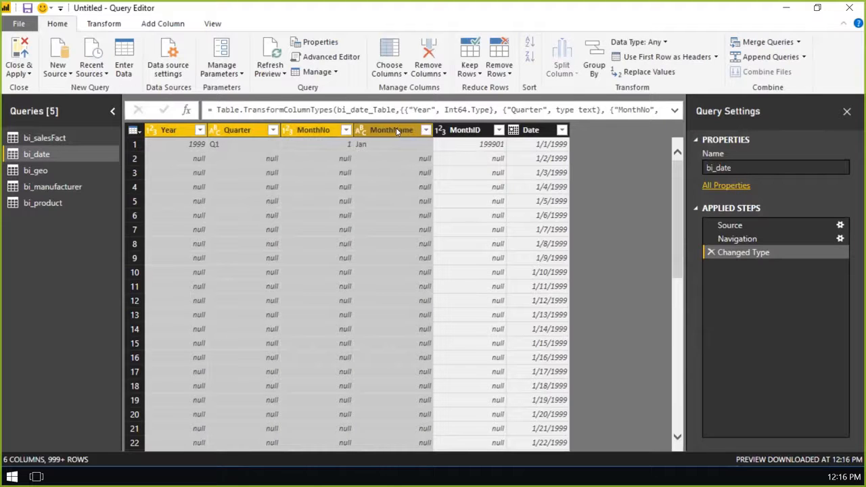
pyautogui.keyDown('shift'); pyautogui.click(469, 130); pyautogui.keyUp('shift')
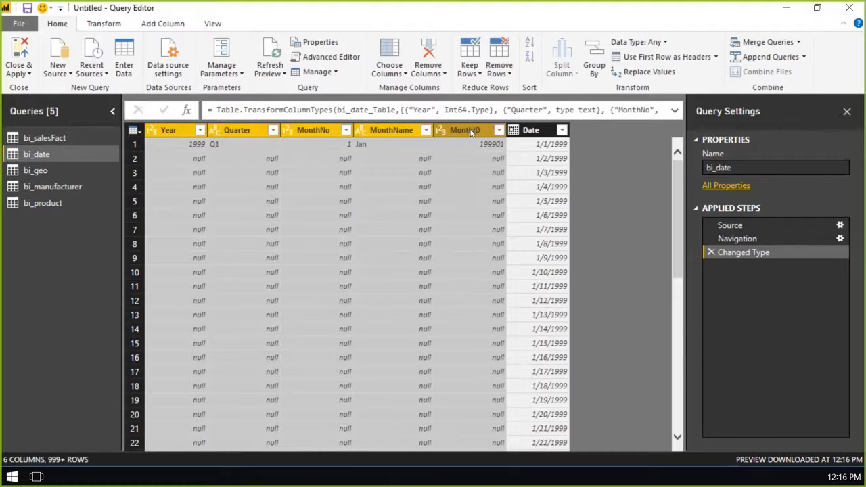
pyautogui.click(105, 23)
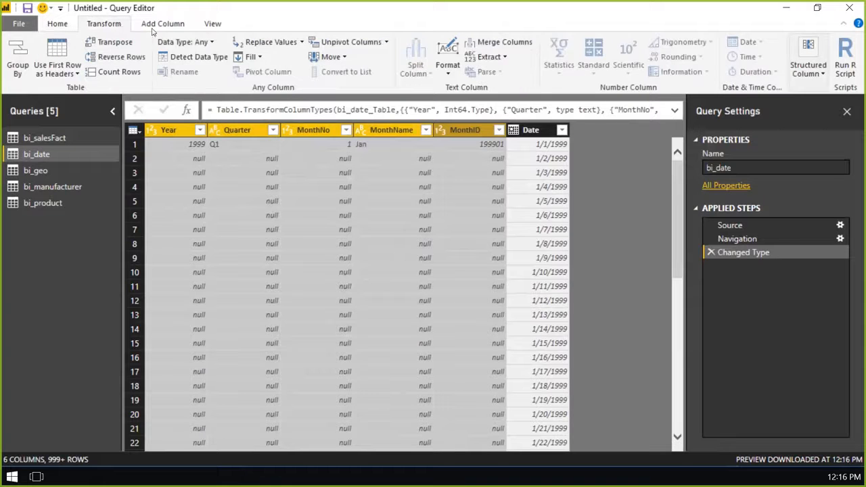
pyautogui.click(261, 58)
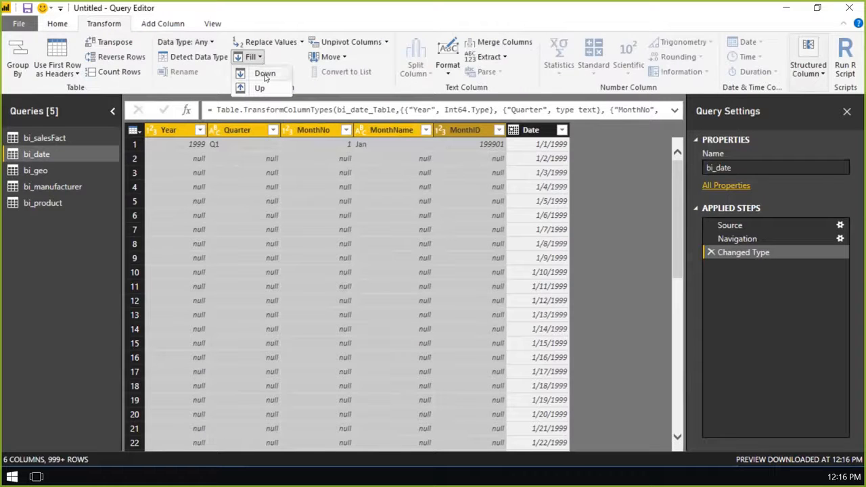
pyautogui.click(266, 75)
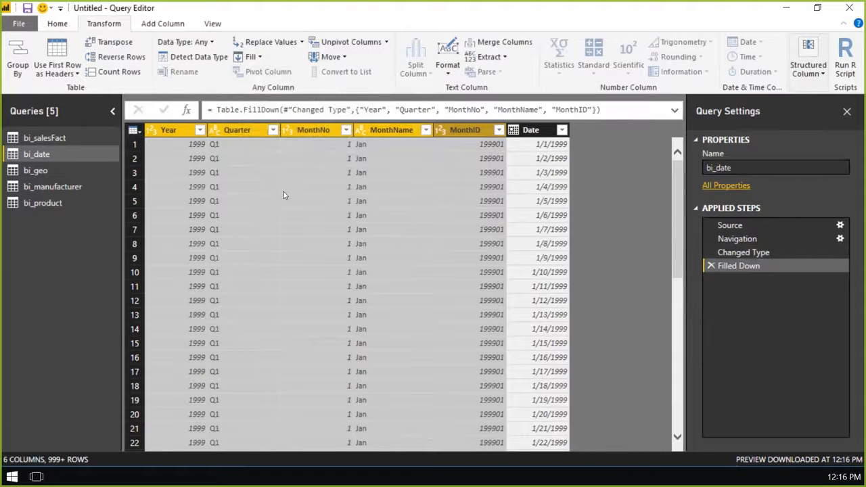
pyautogui.scroll(-9, 291, 210)
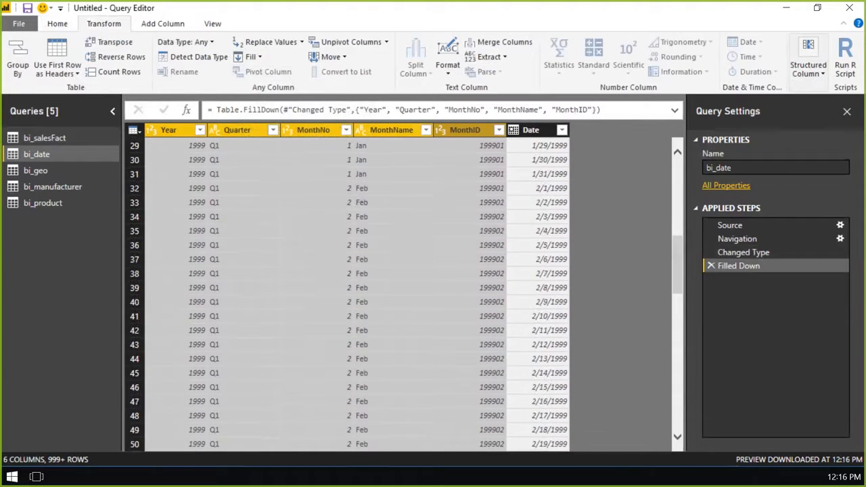
pyautogui.click(310, 174)
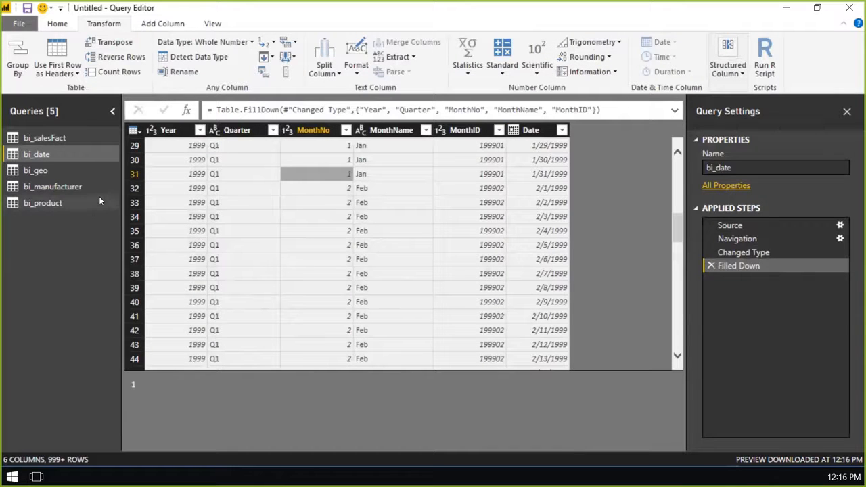
pyautogui.scroll(1, 353, 193)
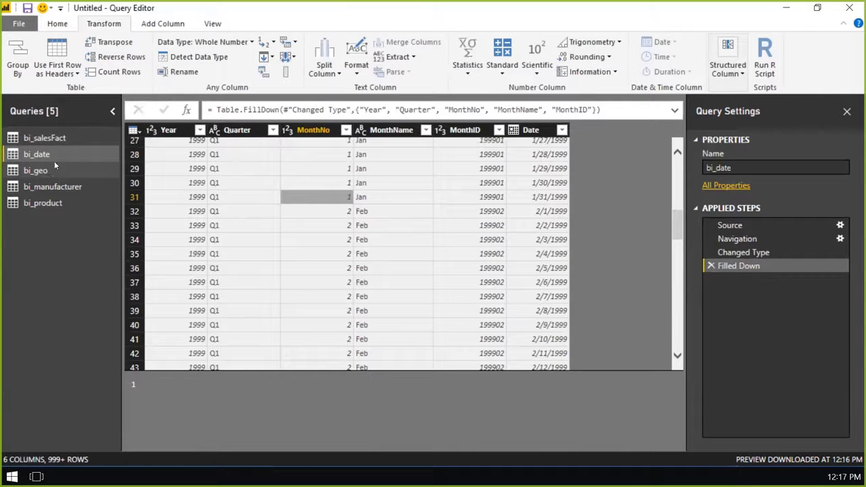
# - Open the bi_geo query, refresh its preview and select the Region column
pyautogui.click(60, 169)
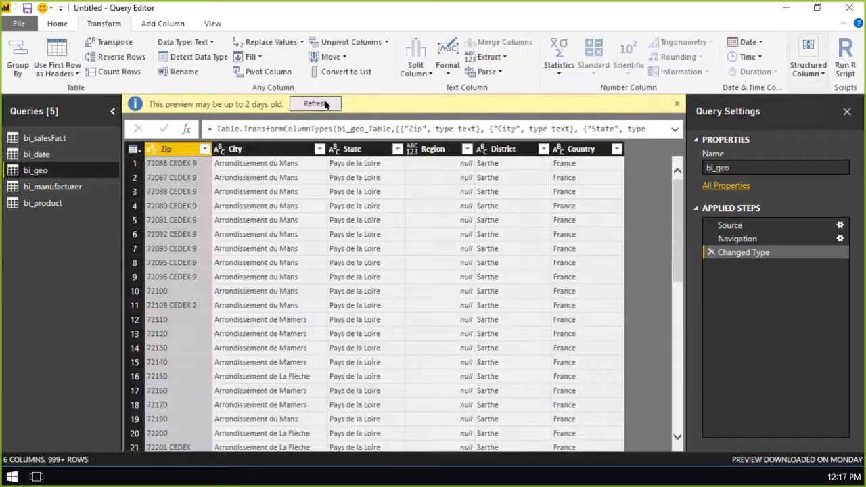
pyautogui.click(324, 105)
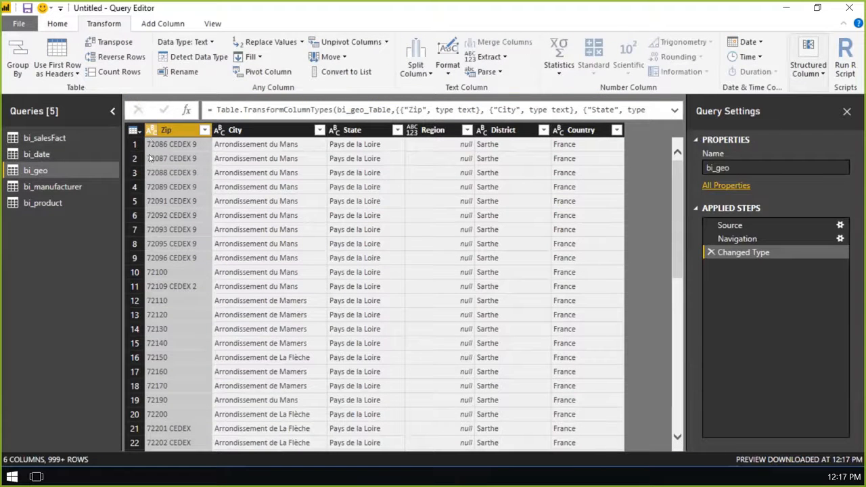
pyautogui.click(415, 135)
pyautogui.click(435, 133)
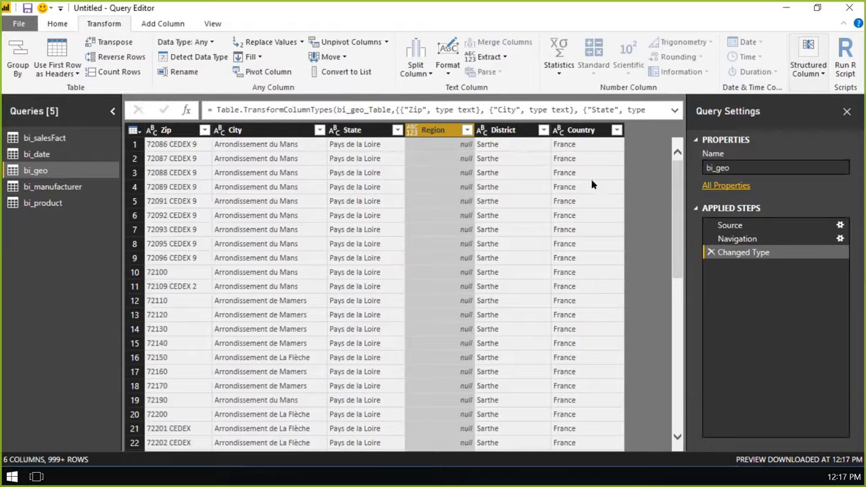
# - Filter the bi_geo Country column to keep only USA, and change the Region column's data type to Text
pyautogui.click(617, 130)
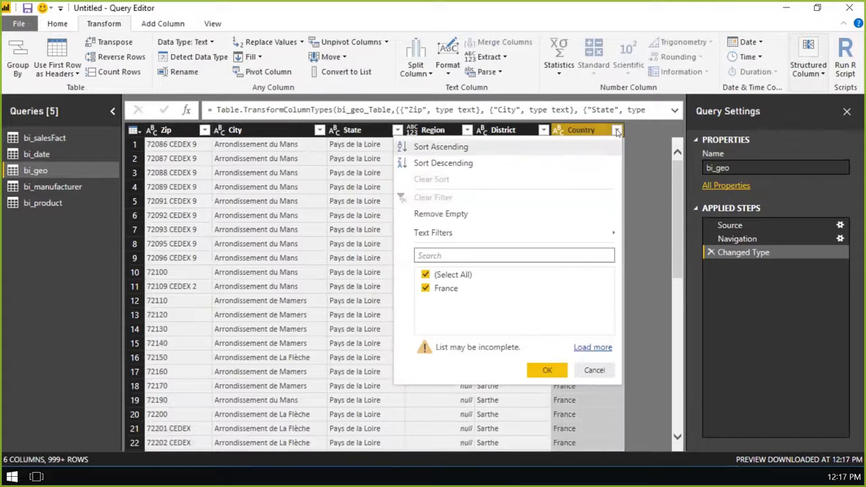
pyautogui.click(592, 348)
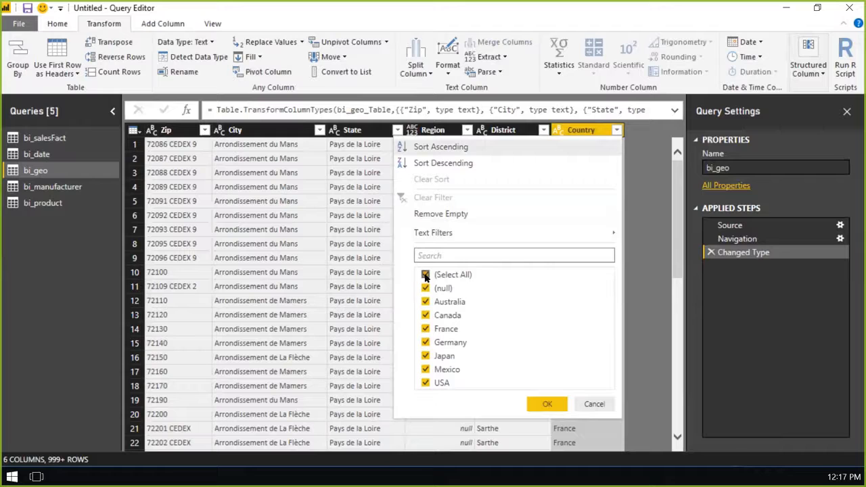
pyautogui.click(425, 275)
pyautogui.click(425, 383)
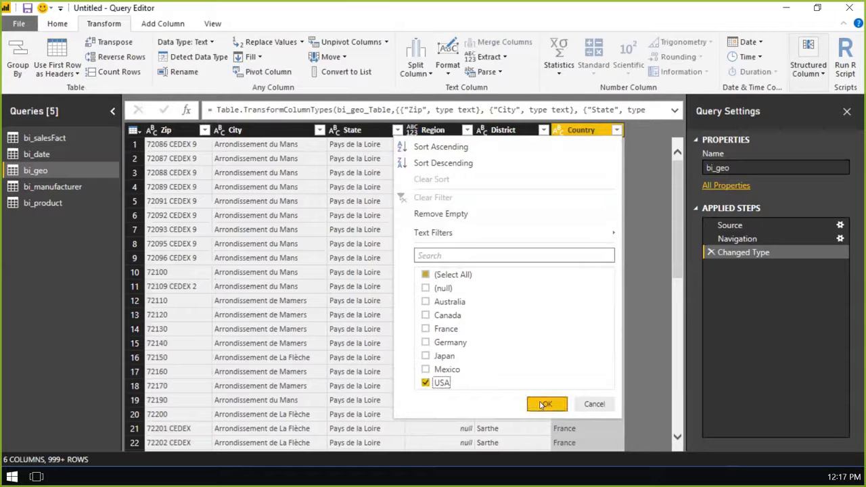
pyautogui.click(545, 404)
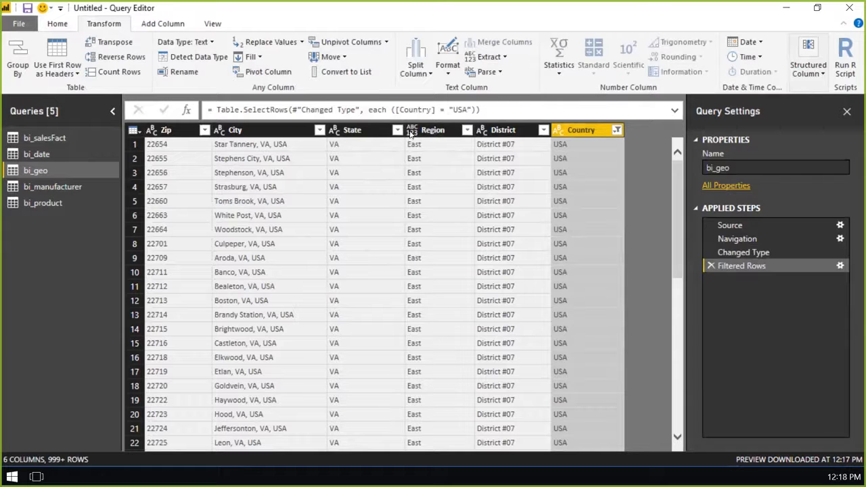
pyautogui.click(413, 131)
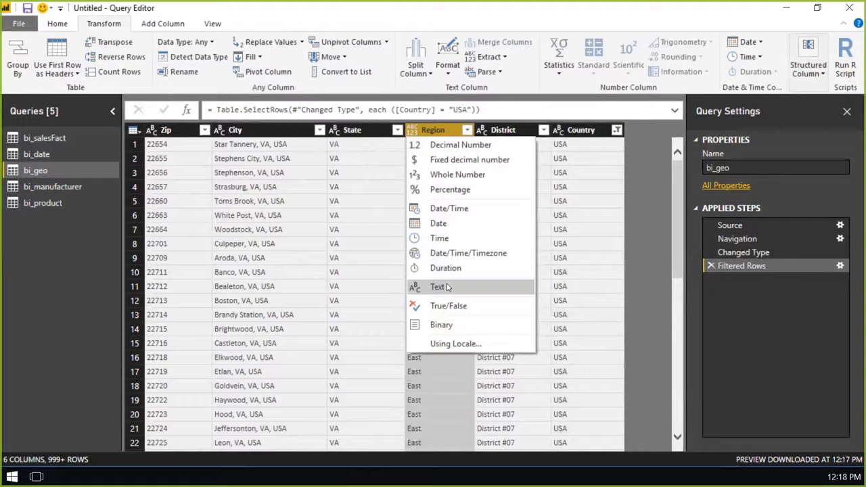
pyautogui.click(447, 287)
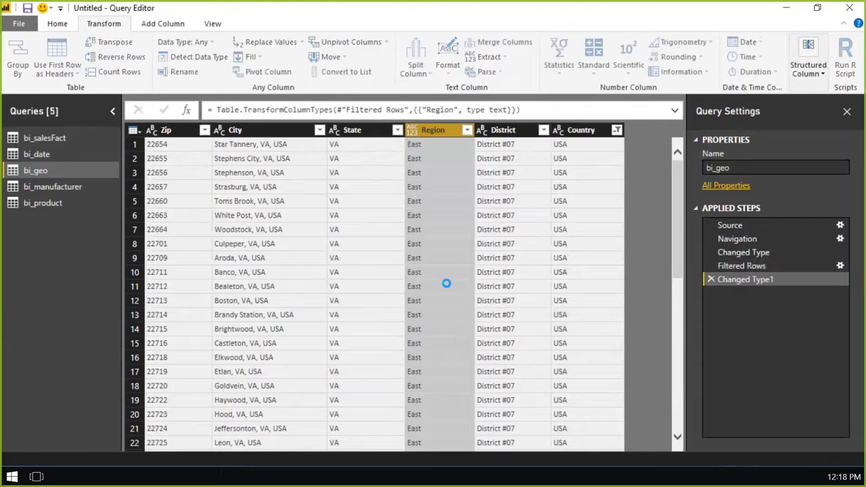
# - Open the bi_manufacturer query, refresh its preview and narrow Column2 slightly
pyautogui.click(67, 188)
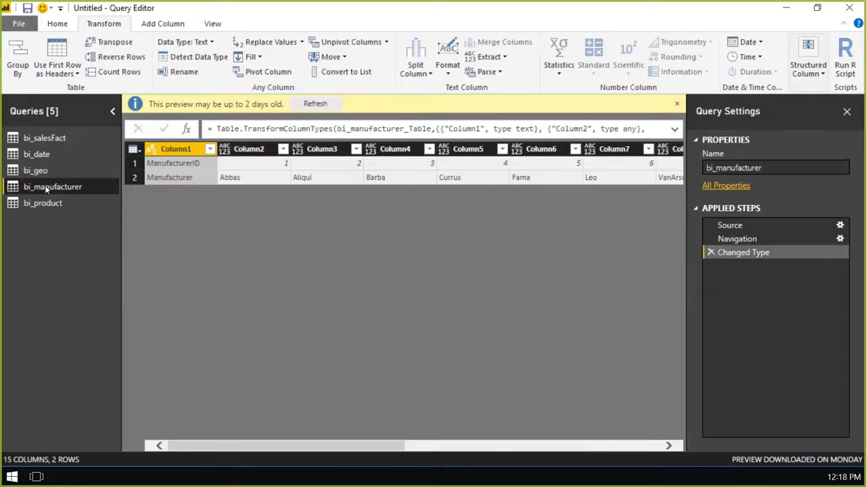
pyautogui.click(331, 105)
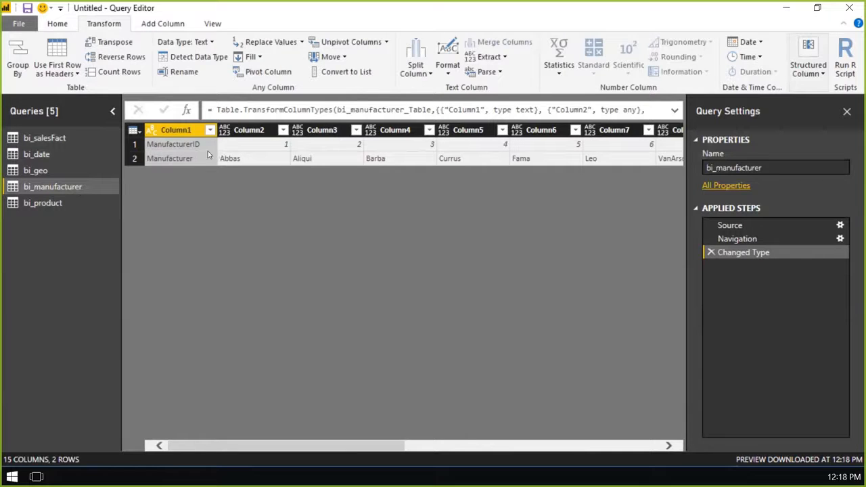
pyautogui.moveTo(289, 130)
pyautogui.mouseDown()
pyautogui.moveTo(365, 130)
pyautogui.moveTo(281, 130)
pyautogui.mouseUp()
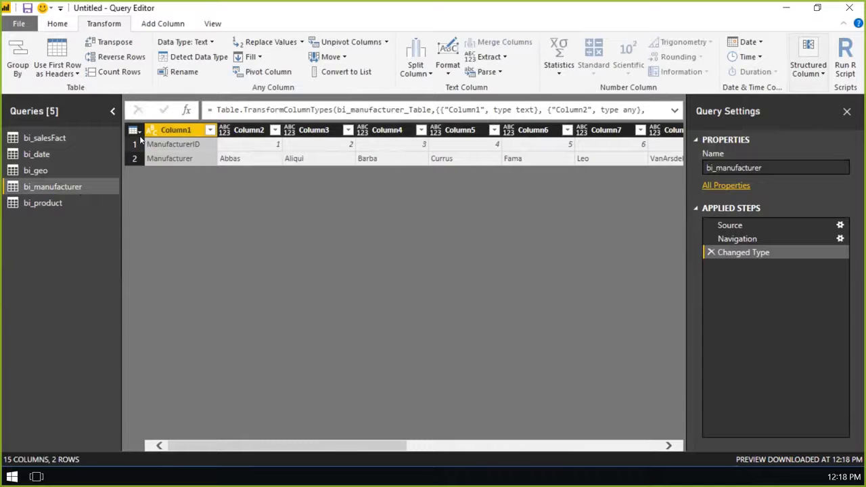
# - Transpose the bi_manufacturer table and promote its first row to column headers
pyautogui.click(115, 43)
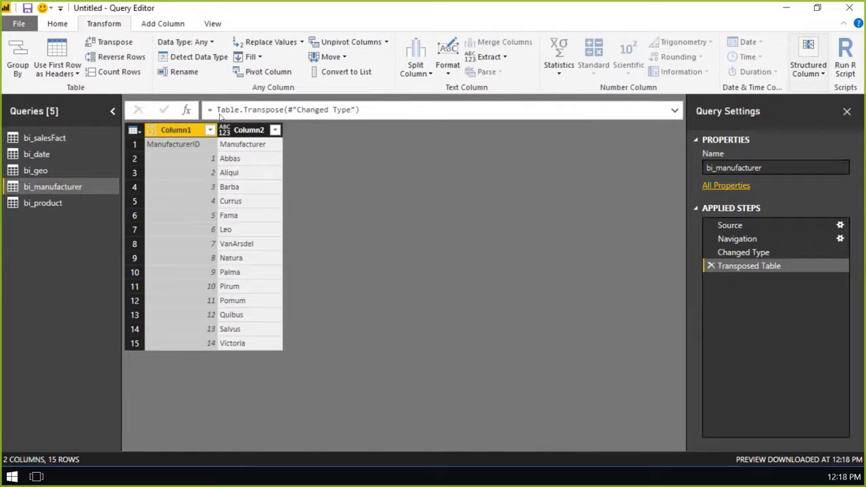
pyautogui.click(57, 23)
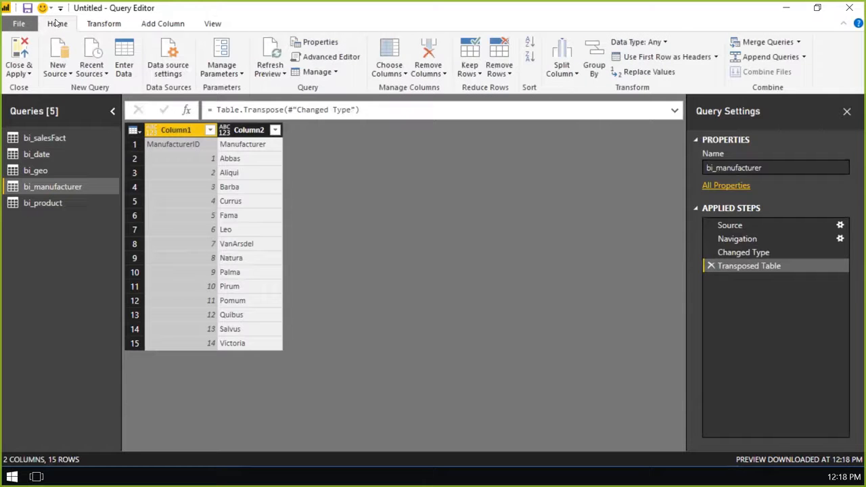
pyautogui.click(673, 58)
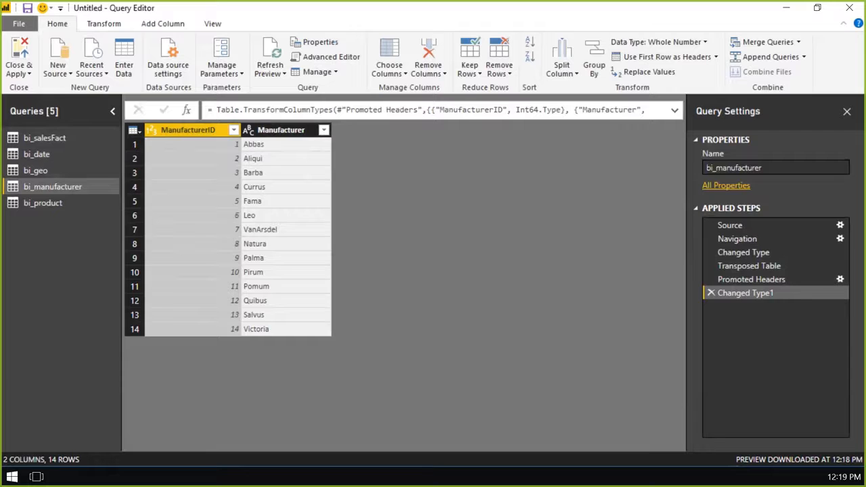
# - Split the Product column of the bi_product query at each occurrence of the custom delimiter "-"
pyautogui.click(55, 203)
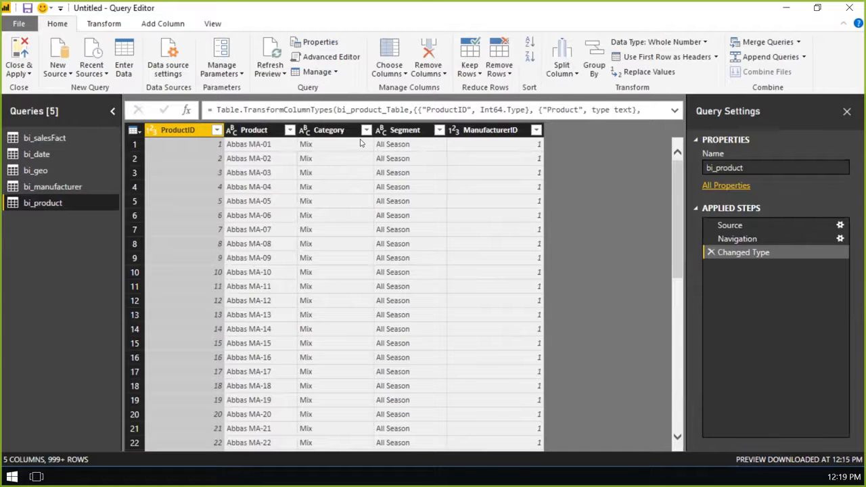
pyautogui.click(267, 144)
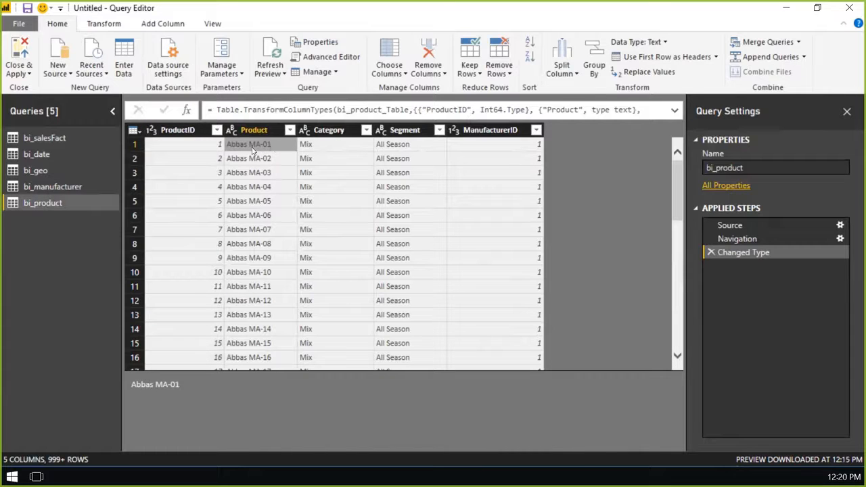
pyautogui.click(195, 145)
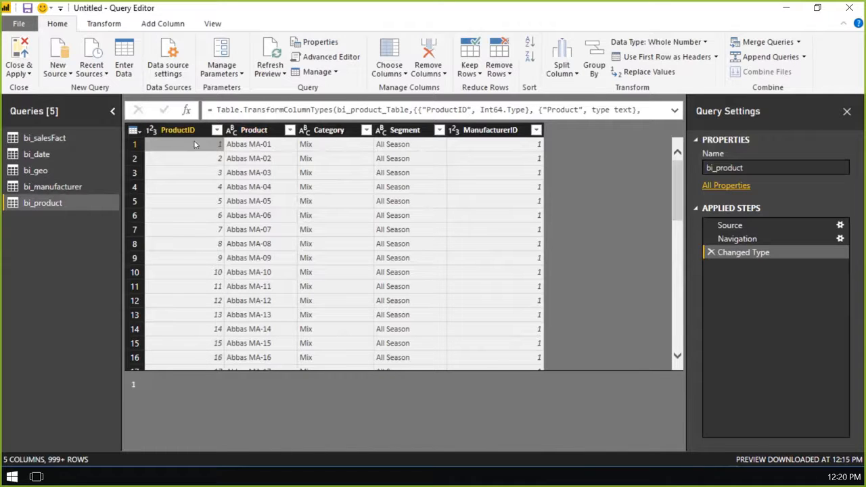
pyautogui.click(249, 143)
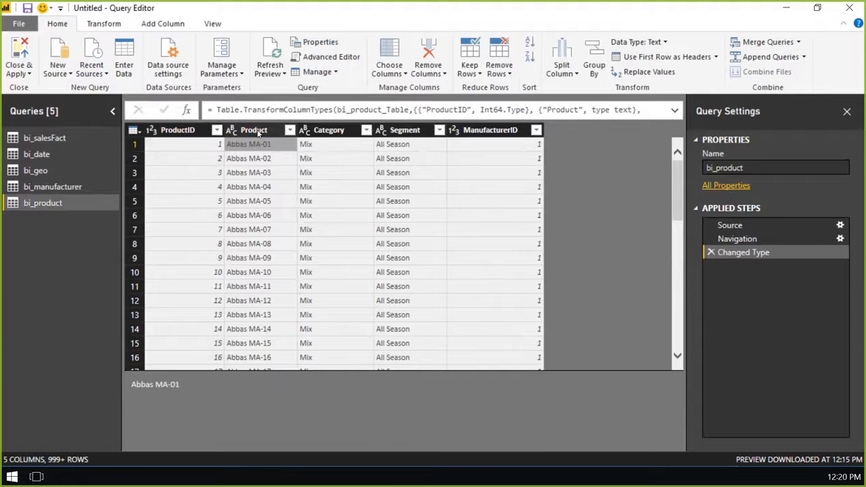
pyautogui.click(256, 132)
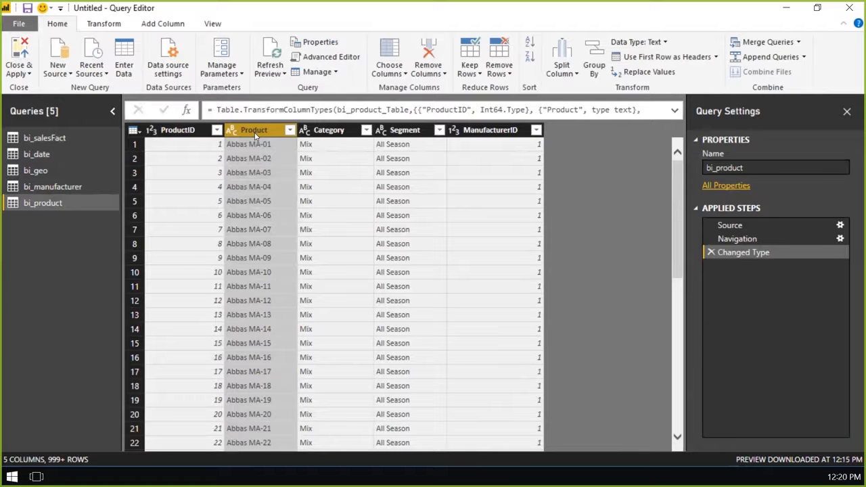
pyautogui.click(559, 64)
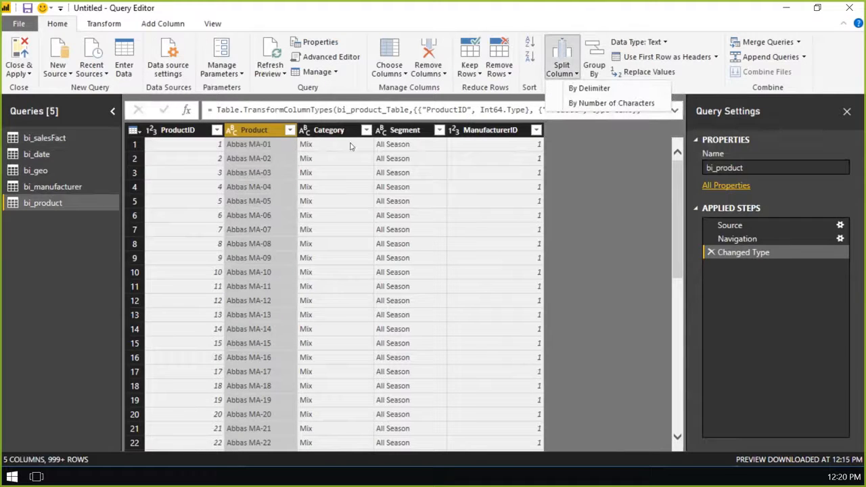
pyautogui.click(590, 89)
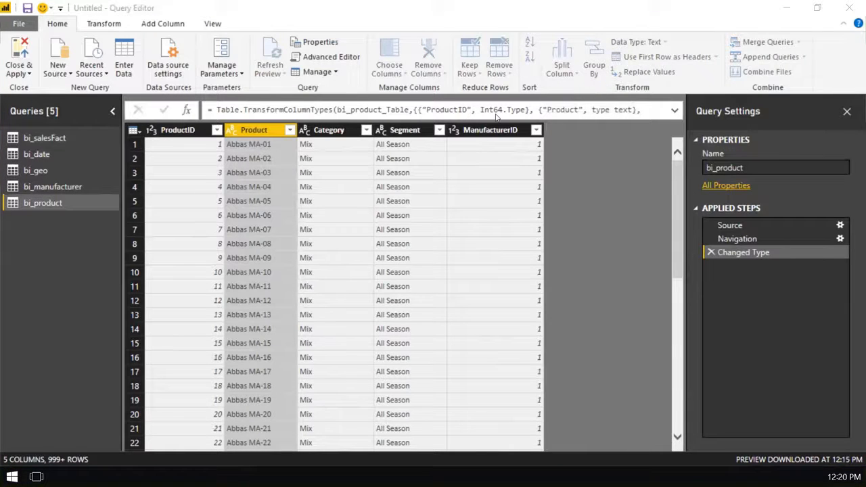
pyautogui.click(256, 203)
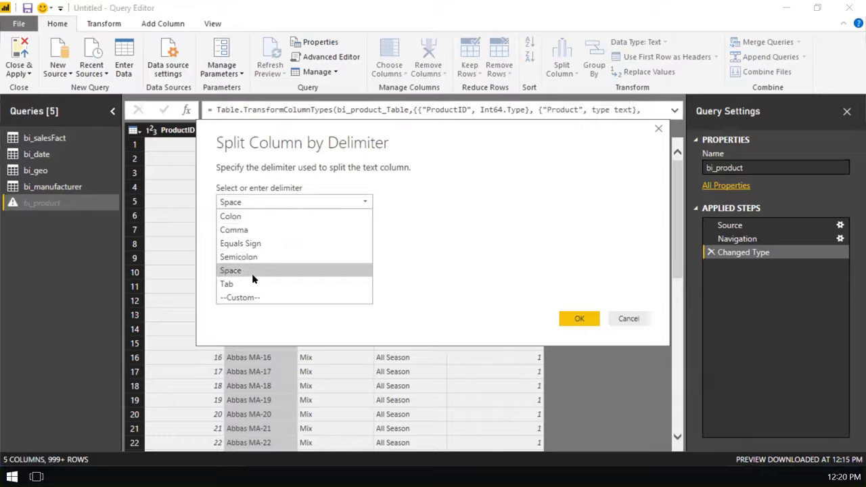
pyautogui.click(252, 298)
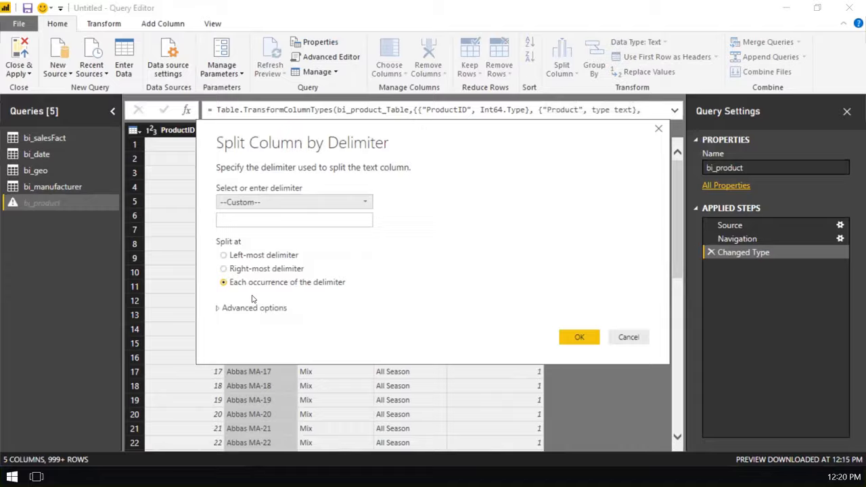
pyautogui.click(246, 216)
pyautogui.write('-')
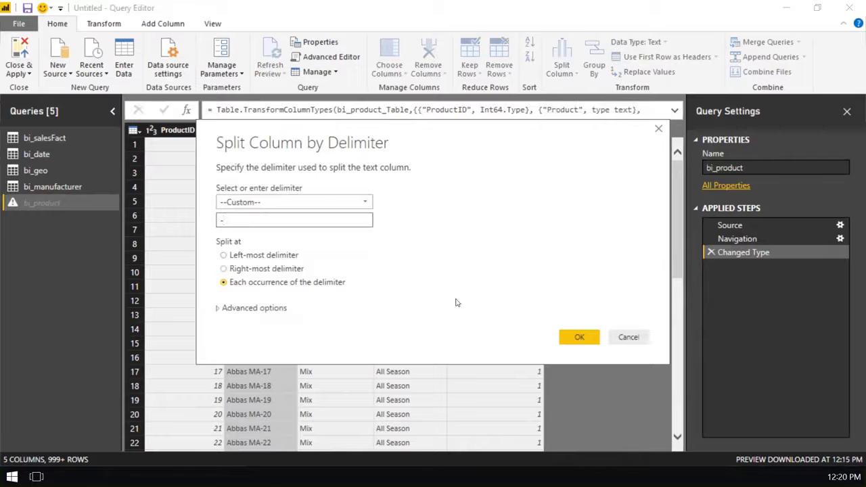
pyautogui.click(574, 338)
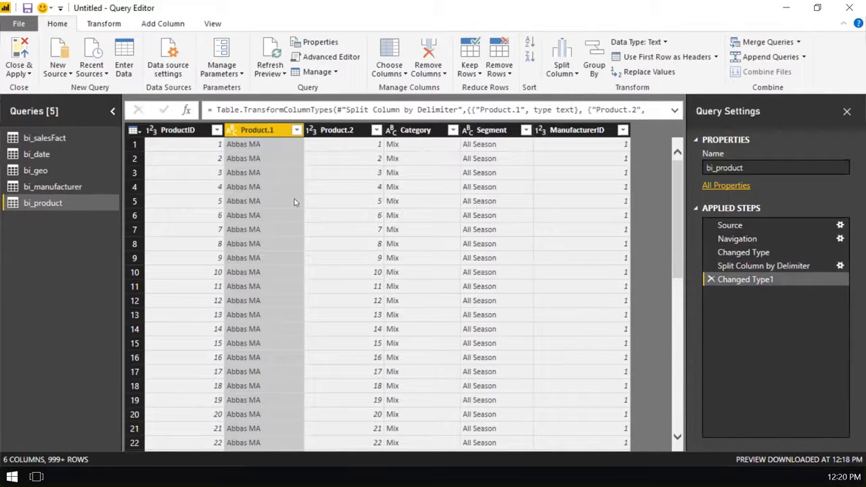
# - Remove the Product.2 column from the bi_product query
pyautogui.click(348, 131)
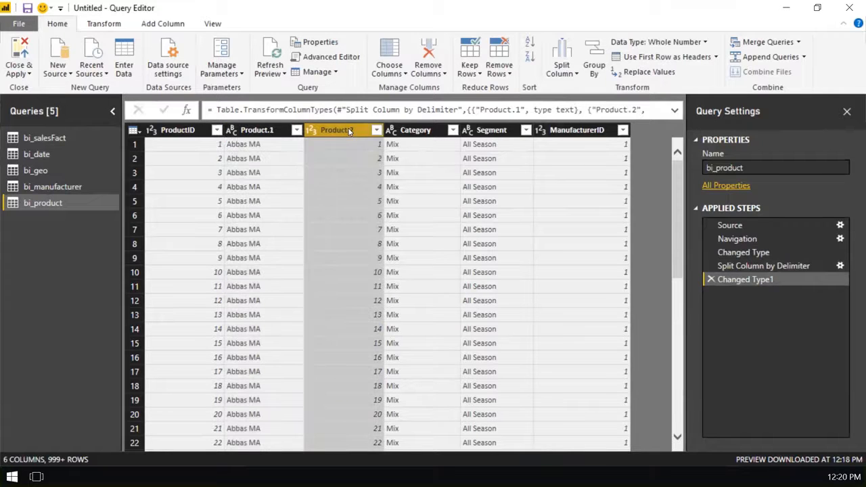
pyautogui.rightClick(349, 131)
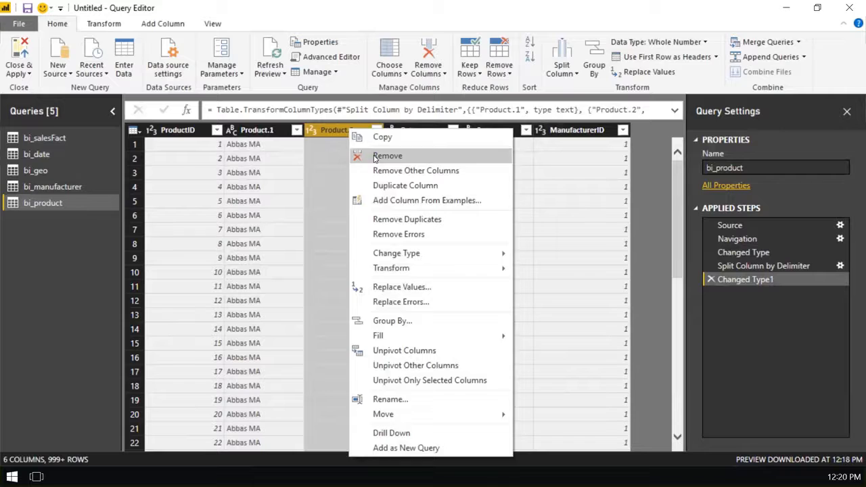
pyautogui.click(374, 157)
# - Rename the Product.1 column of the bi_product query to Product
pyautogui.rightClick(261, 131)
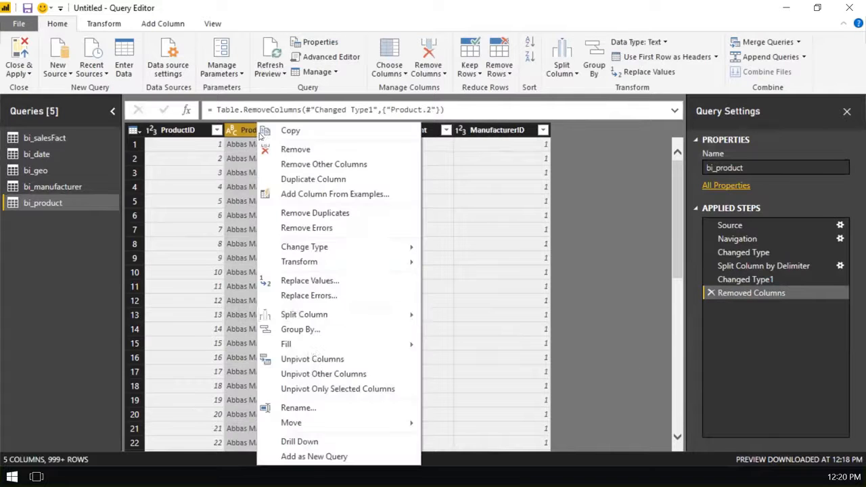
pyautogui.click(314, 407)
pyautogui.press('End')
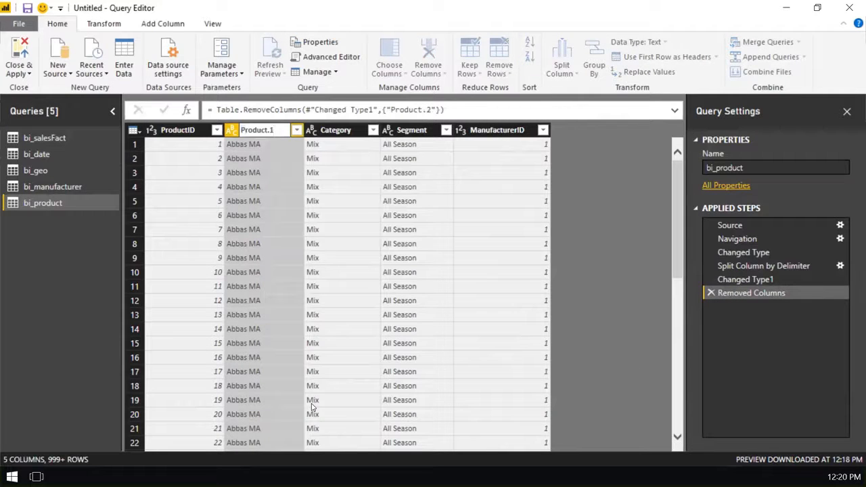
pyautogui.press('BackSpace')
pyautogui.press('BackSpace')
pyautogui.press('Return')
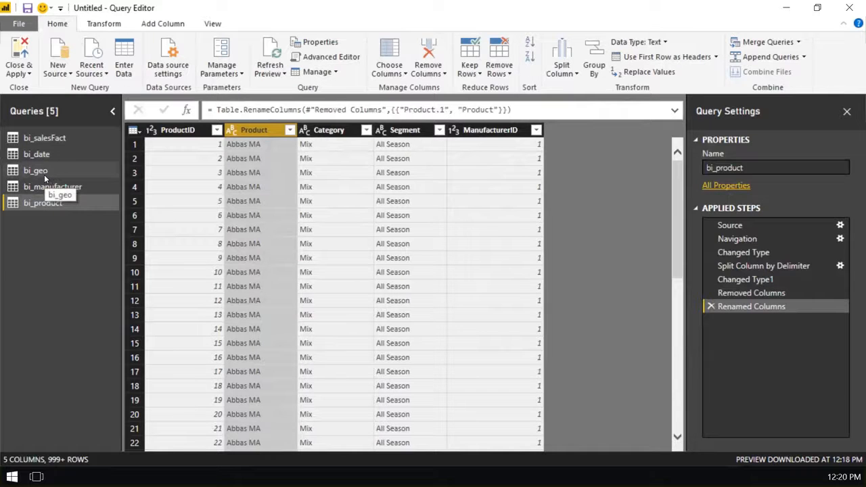
# - Change the Revenue column's data type in the bi_salesFact query to Fixed decimal number, replacing the current conversion
pyautogui.click(44, 138)
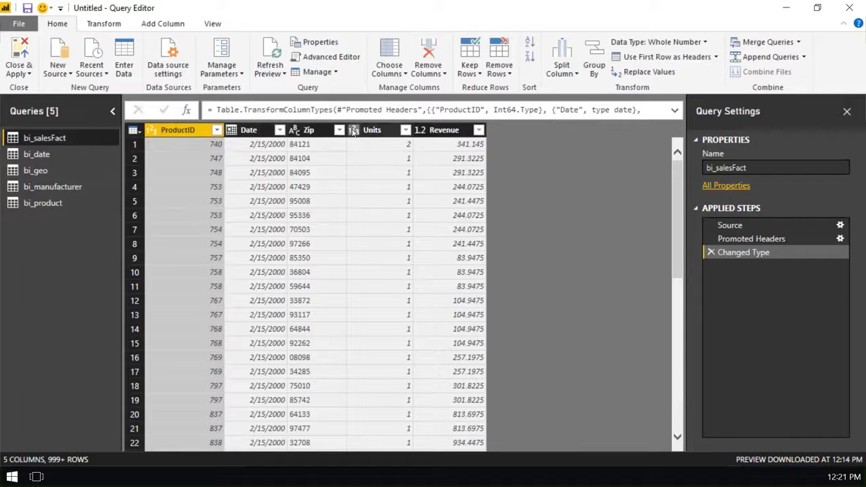
pyautogui.click(420, 131)
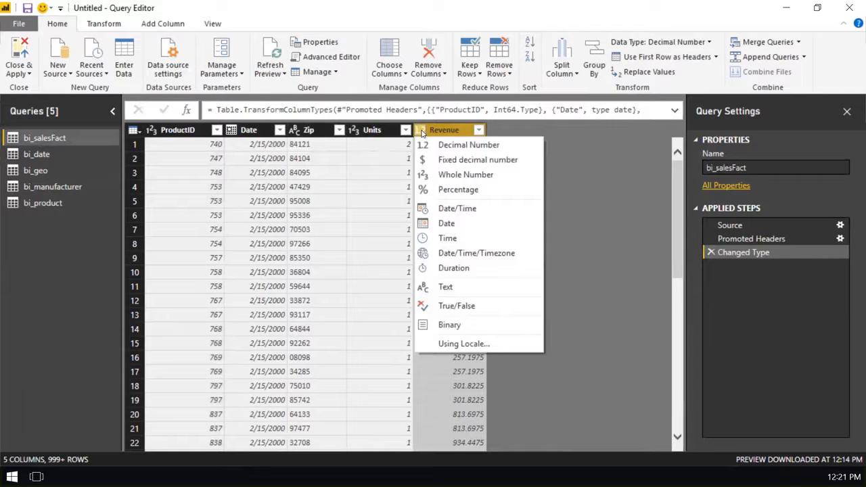
pyautogui.click(493, 160)
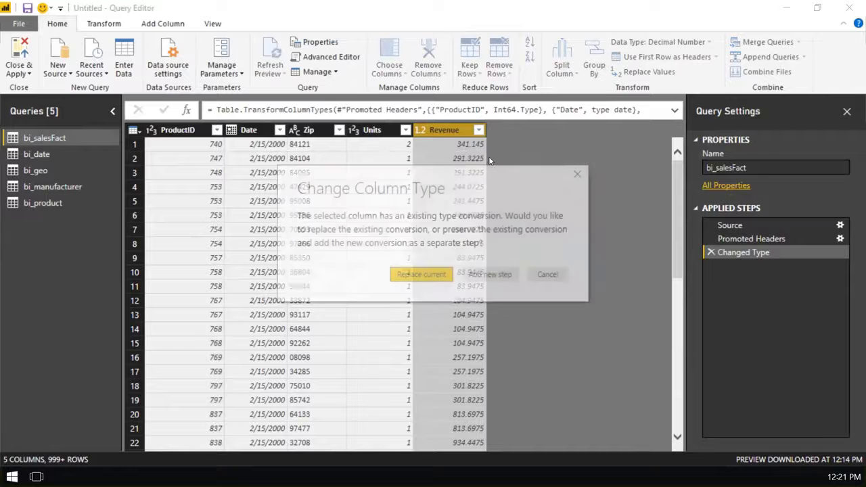
pyautogui.click(429, 274)
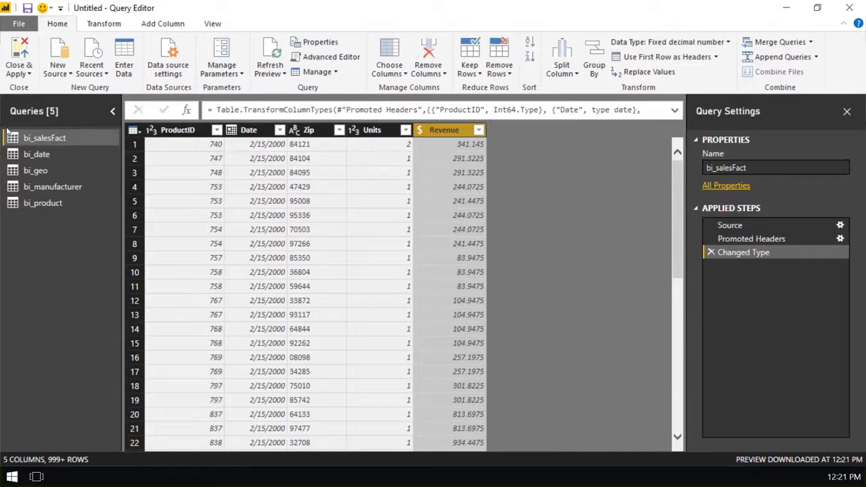
# - Check the column types in the bi_date, bi_geo, bi_manufacturer and bi_product queries, and apply all query changes while closing the Query Editor
pyautogui.click(55, 154)
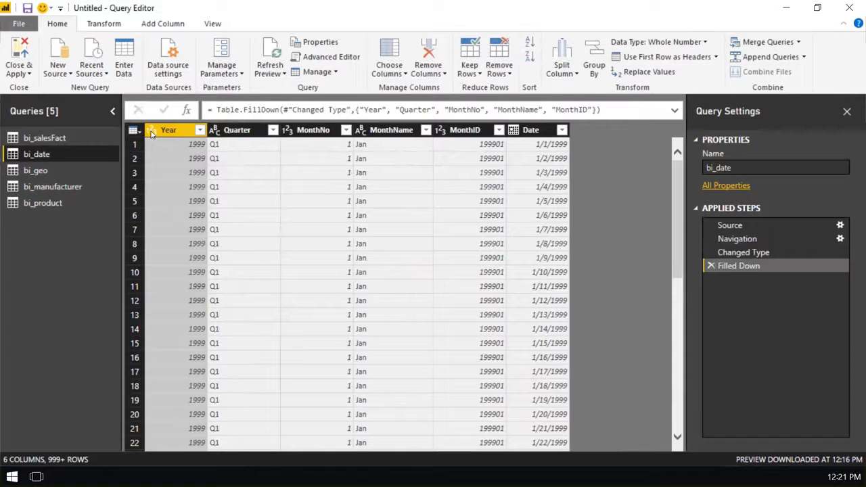
pyautogui.click(151, 132)
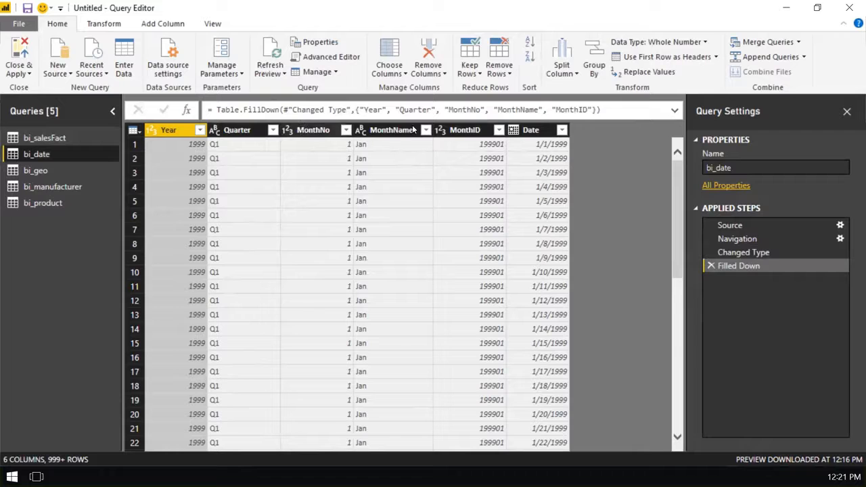
pyautogui.click(59, 173)
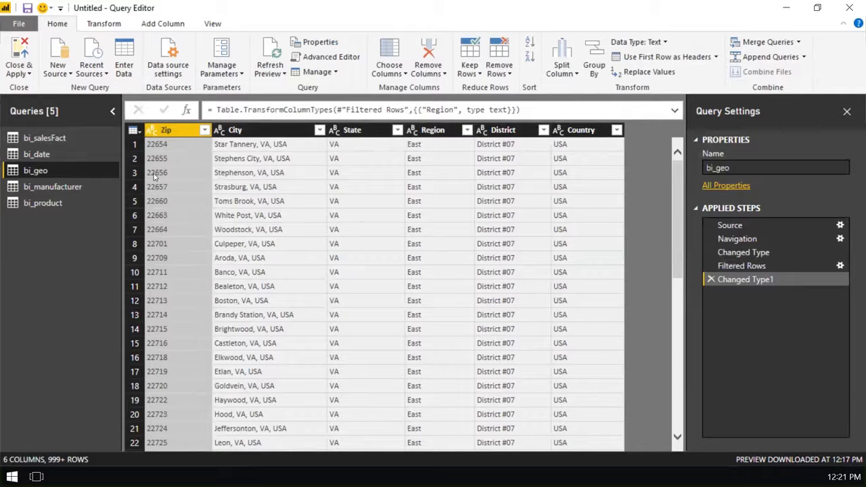
pyautogui.click(75, 185)
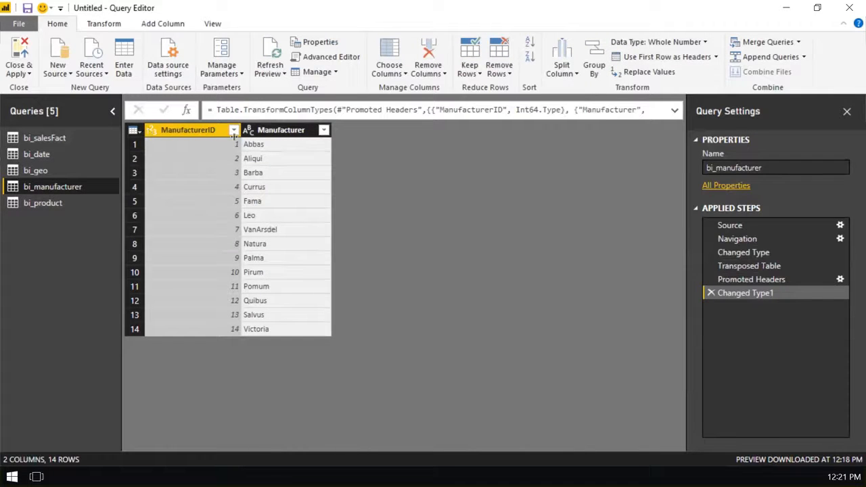
pyautogui.click(27, 203)
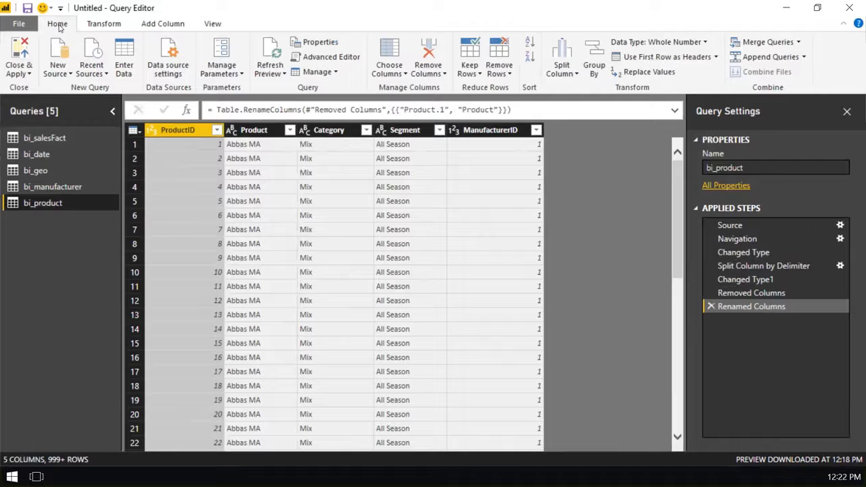
pyautogui.click(21, 47)
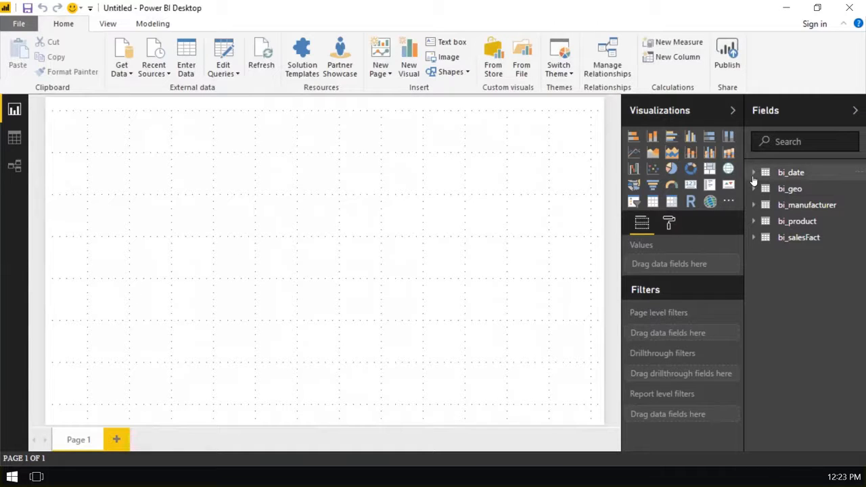
# - Expand the bi_date, bi_geo, bi_manufacturer, bi_salesFact and bi_product tables in the field list to review their loaded fields
pyautogui.click(754, 174)
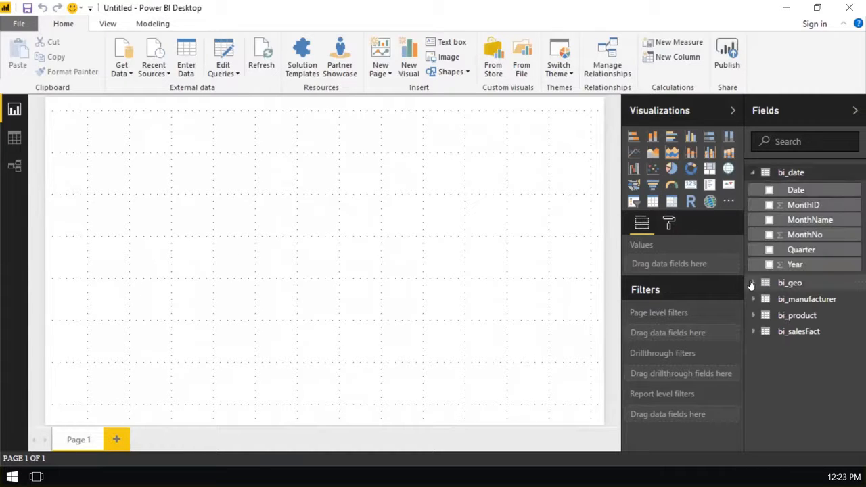
pyautogui.click(753, 284)
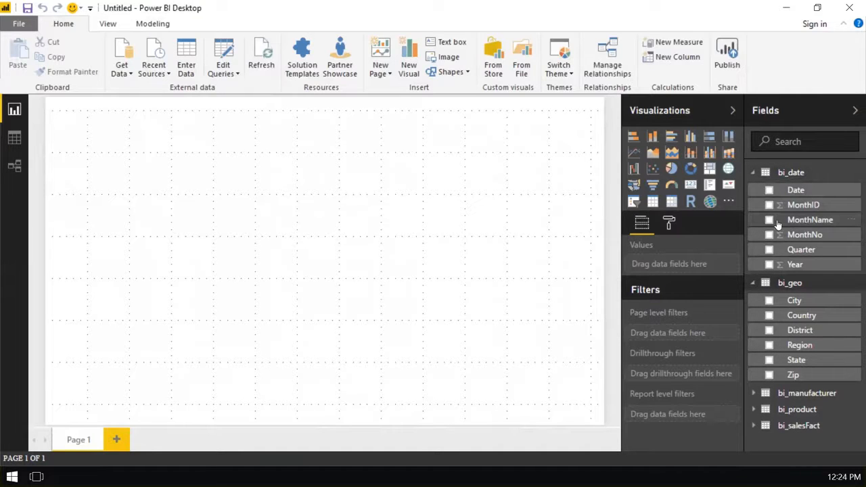
pyautogui.click(755, 393)
pyautogui.click(754, 448)
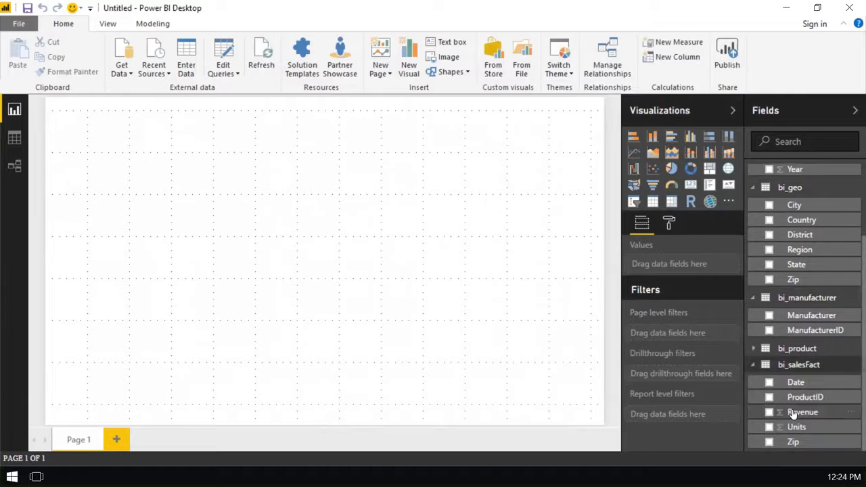
pyautogui.click(755, 349)
pyautogui.scroll(2, 819, 342)
pyautogui.scroll(2, 818, 342)
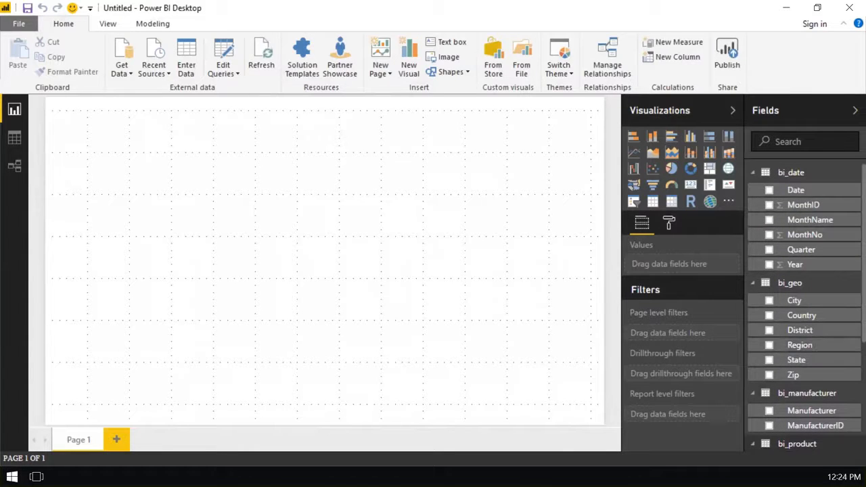
# - Browse the loaded rows of the bi_date and bi_salesFact tables in the Data view
pyautogui.click(15, 139)
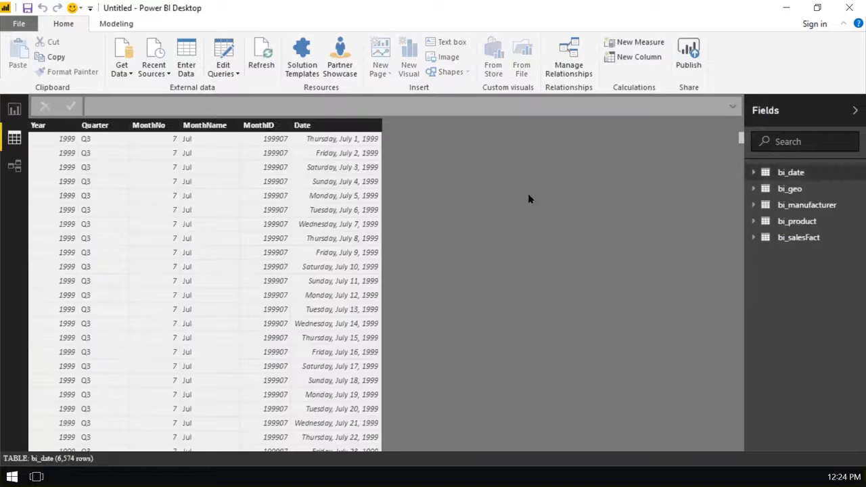
pyautogui.moveTo(742, 139); pyautogui.dragTo(728, 364)
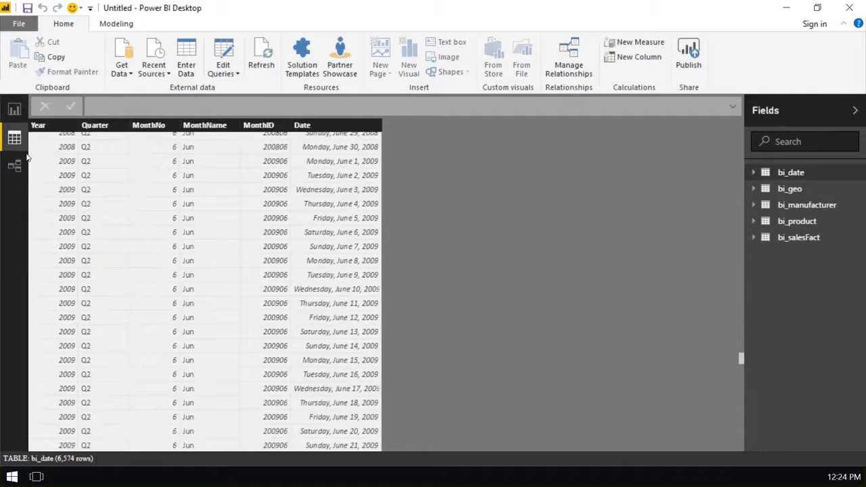
pyautogui.click(791, 238)
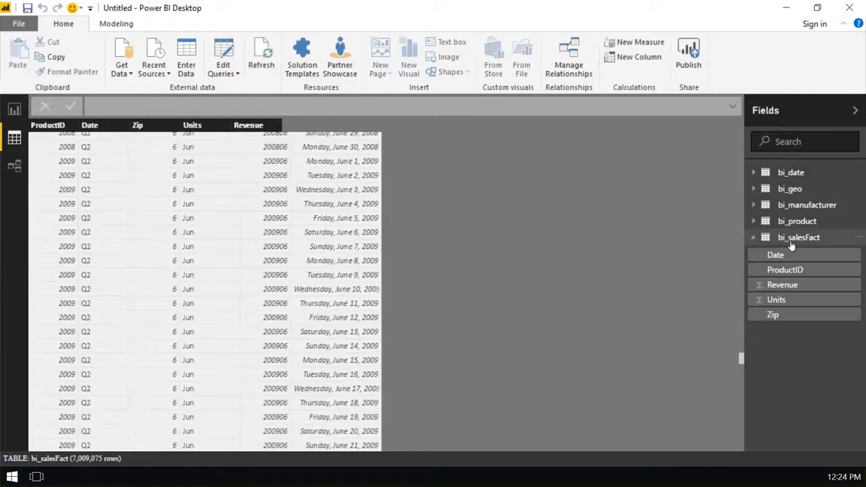
pyautogui.moveTo(739, 141); pyautogui.dragTo(739, 258)
pyautogui.moveTo(746, 346); pyautogui.dragTo(680, 334)
pyautogui.moveTo(740, 366); pyautogui.dragTo(445, 258)
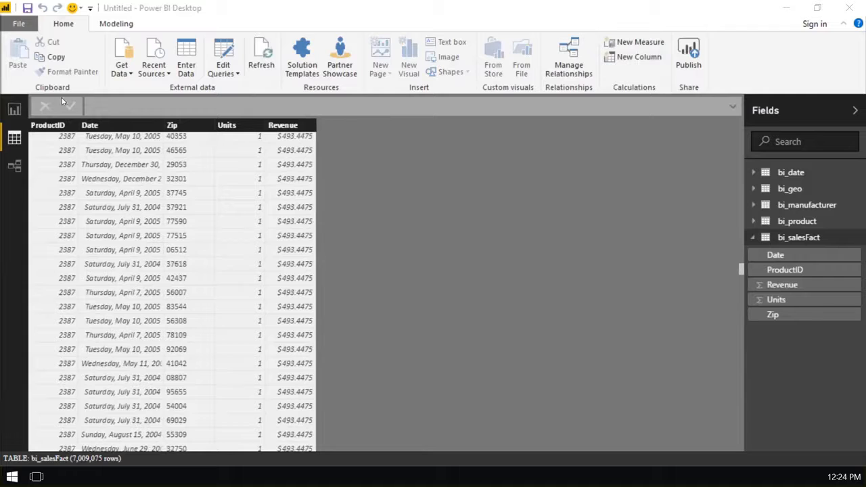
pyautogui.click(12, 141)
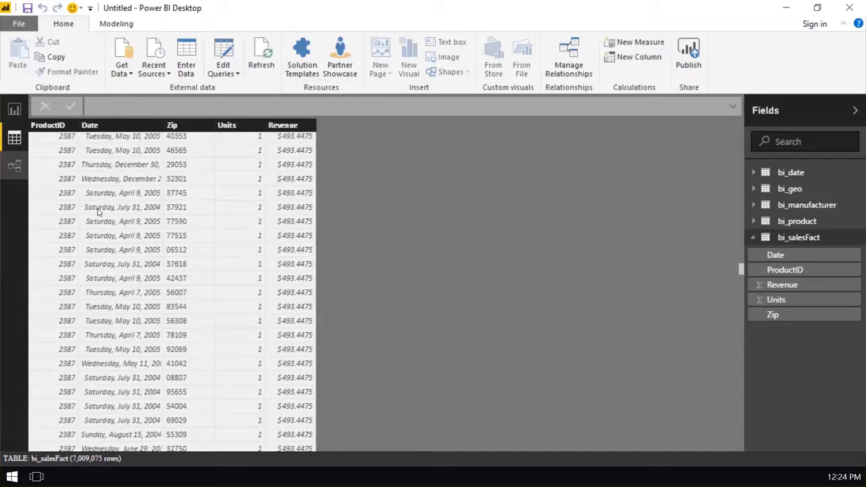
# - In the Relationships view, arrange bi_salesFact, bi_product and bi_manufacturer in a row beside bi_geo, with bi_date below, and fit the diagram to the screen
pyautogui.click(12, 170)
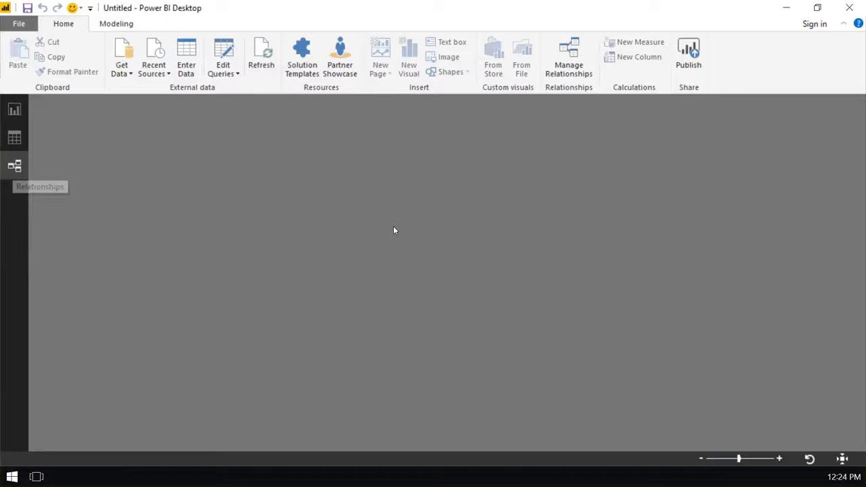
pyautogui.moveTo(298, 319); pyautogui.dragTo(277, 146)
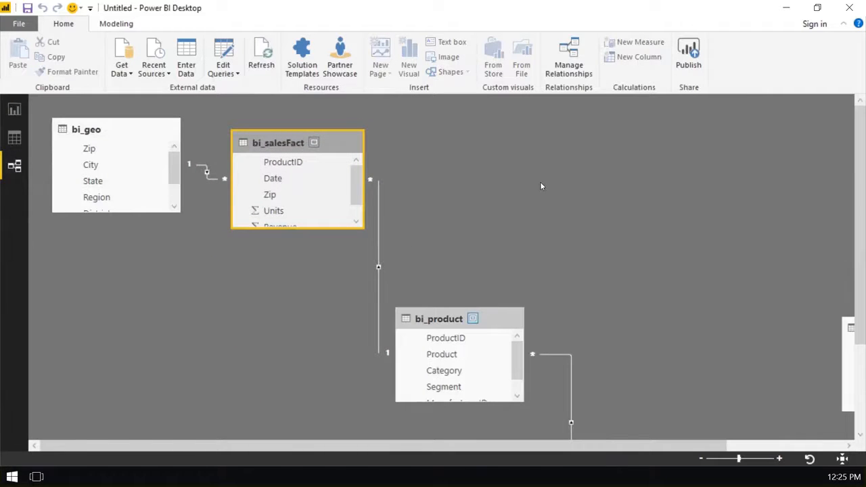
pyautogui.moveTo(506, 322); pyautogui.dragTo(532, 145)
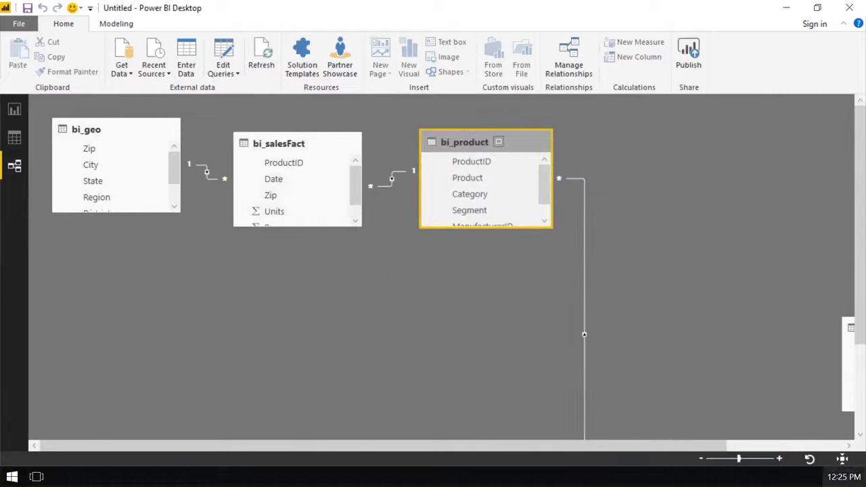
pyautogui.click(840, 460)
pyautogui.moveTo(480, 346); pyautogui.dragTo(474, 134)
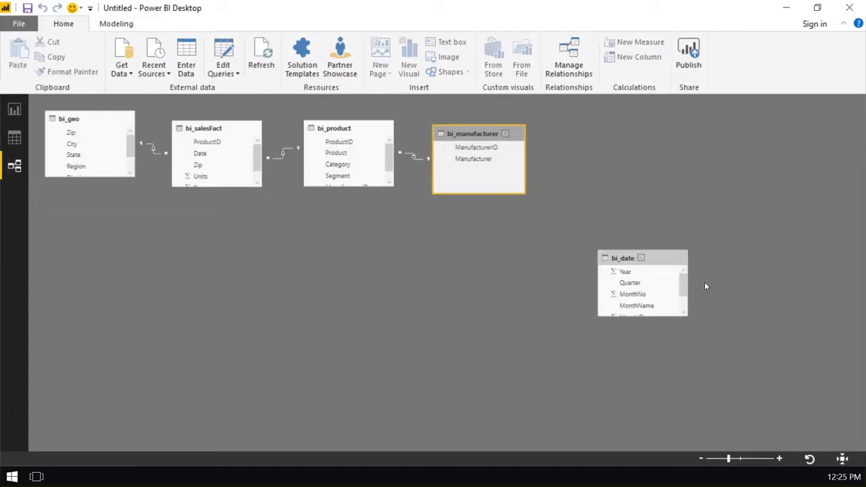
pyautogui.moveTo(651, 258); pyautogui.dragTo(271, 227)
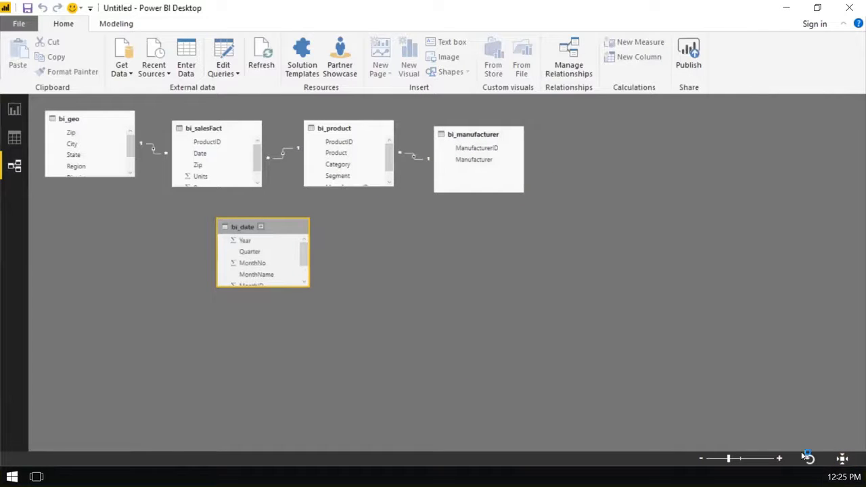
pyautogui.click(842, 460)
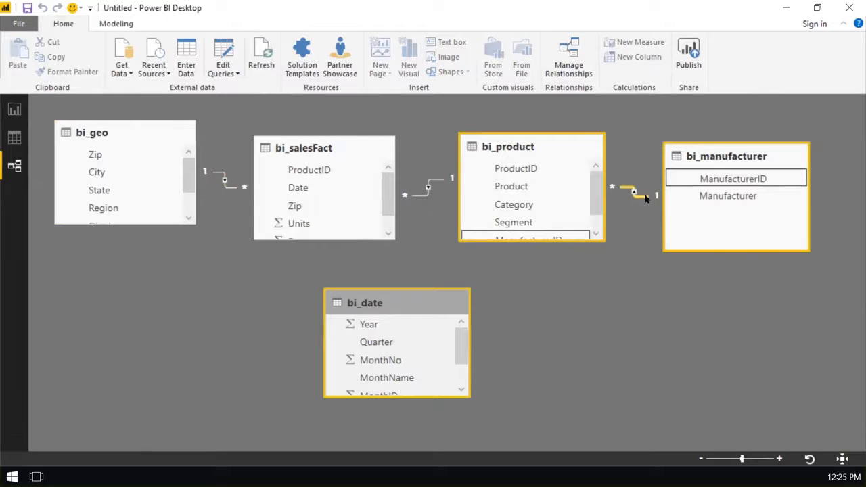
# - Enlarge the bi_product and bi_salesFact tables in the diagram until all their fields fit
pyautogui.click(581, 247)
pyautogui.moveTo(581, 250); pyautogui.dragTo(581, 267)
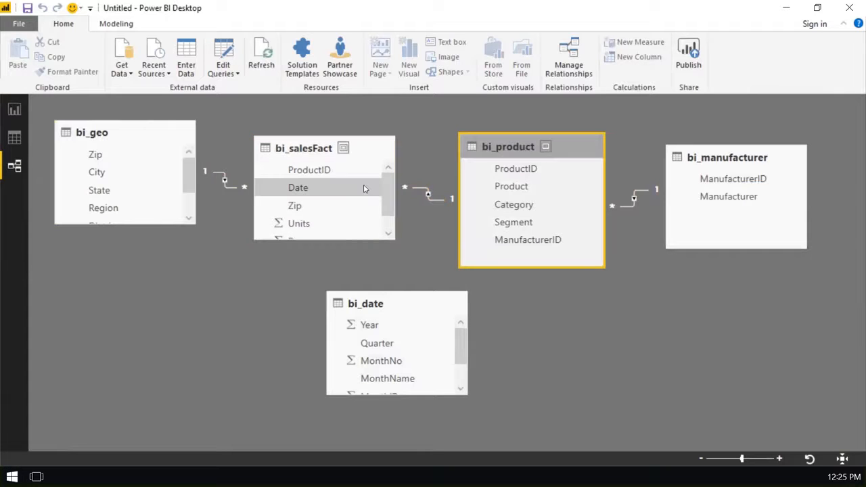
pyautogui.moveTo(381, 239); pyautogui.dragTo(380, 264)
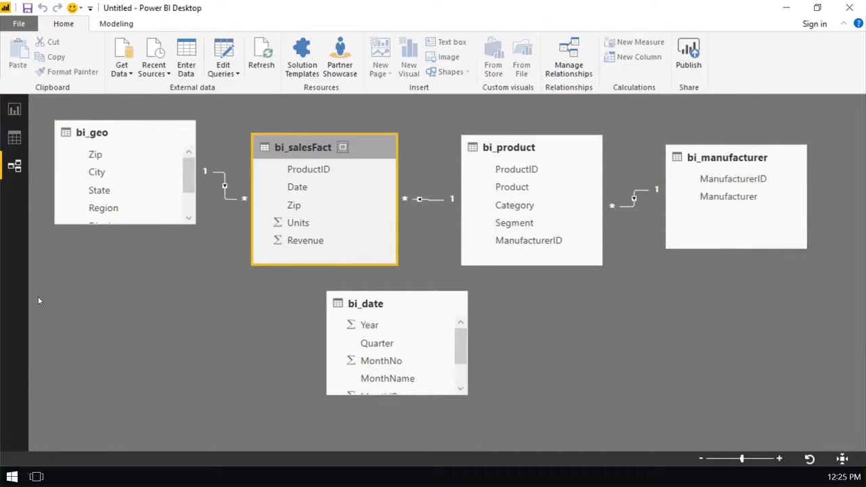
# - Enlarge the bi_date table below bi_salesFact to show all its fields, and create a relationship from the bi_salesFact Date field to the bi_date Date field
pyautogui.moveTo(433, 306); pyautogui.dragTo(416, 315)
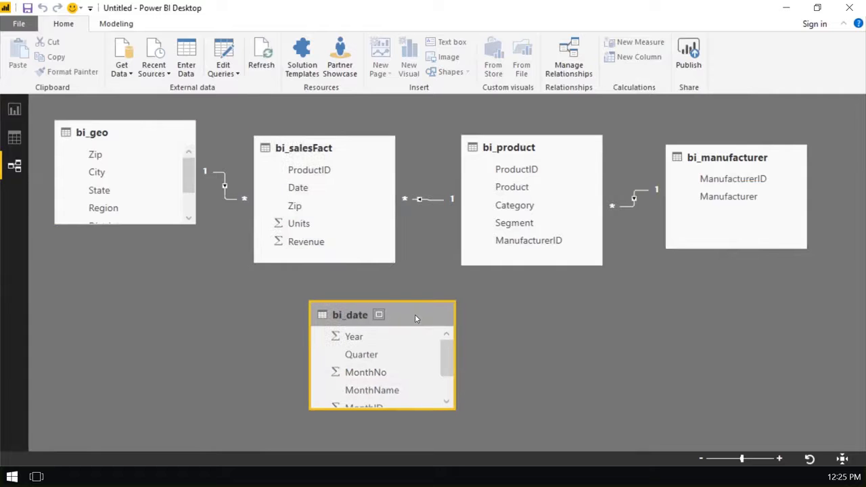
pyautogui.moveTo(434, 409); pyautogui.dragTo(434, 451)
pyautogui.moveTo(407, 265); pyautogui.dragTo(410, 228)
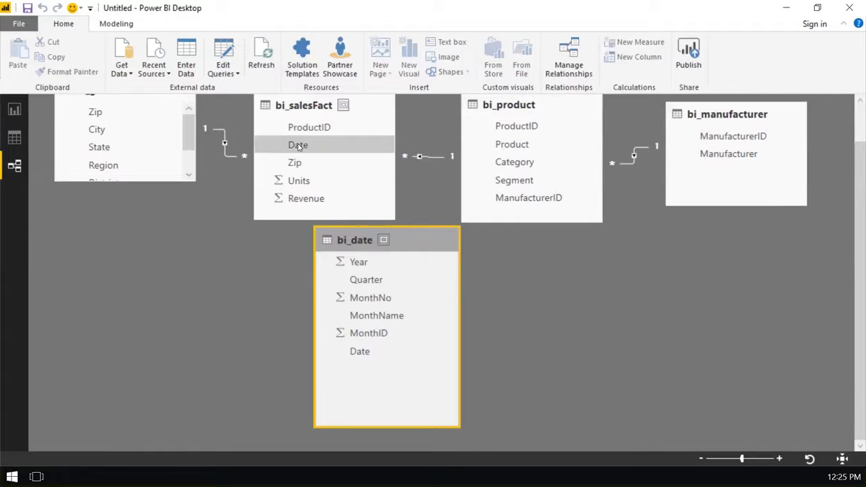
pyautogui.moveTo(301, 148); pyautogui.dragTo(370, 360)
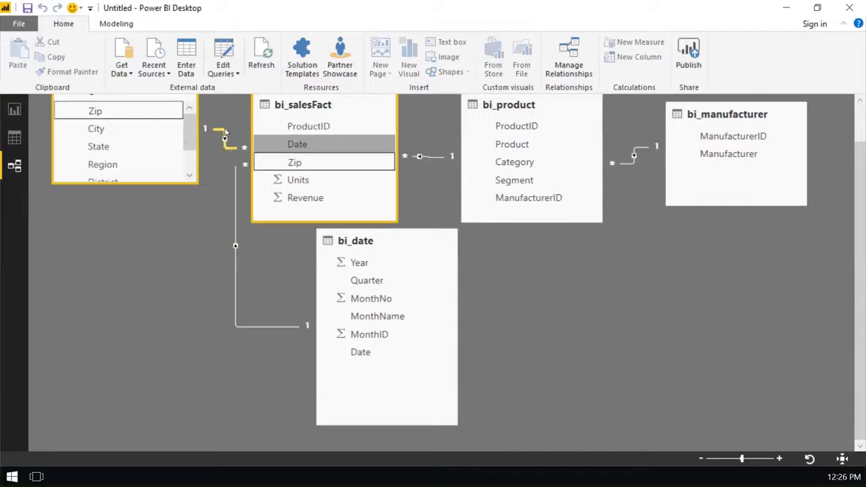
# - In the Report view, add a clustered bar chart and stretch it across the full width of the page's upper part
pyautogui.scroll(1, 224, 147)
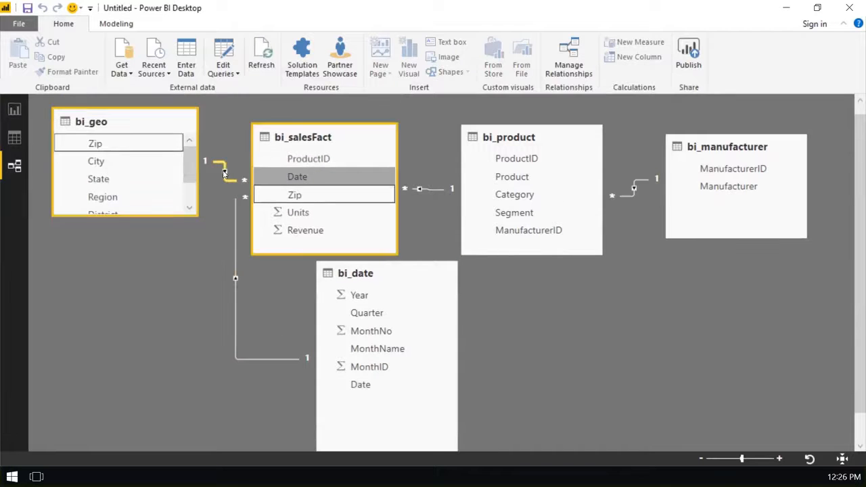
pyautogui.click(15, 110)
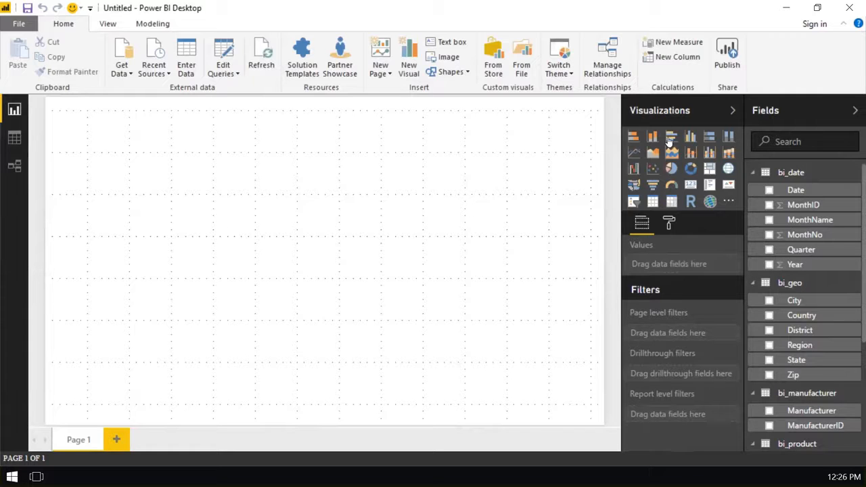
pyautogui.click(525, 179)
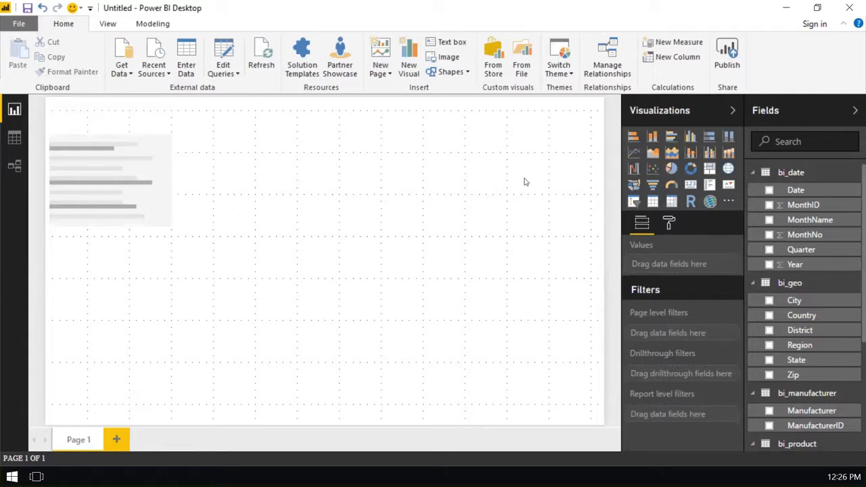
pyautogui.click(162, 238)
pyautogui.moveTo(170, 240); pyautogui.dragTo(603, 269)
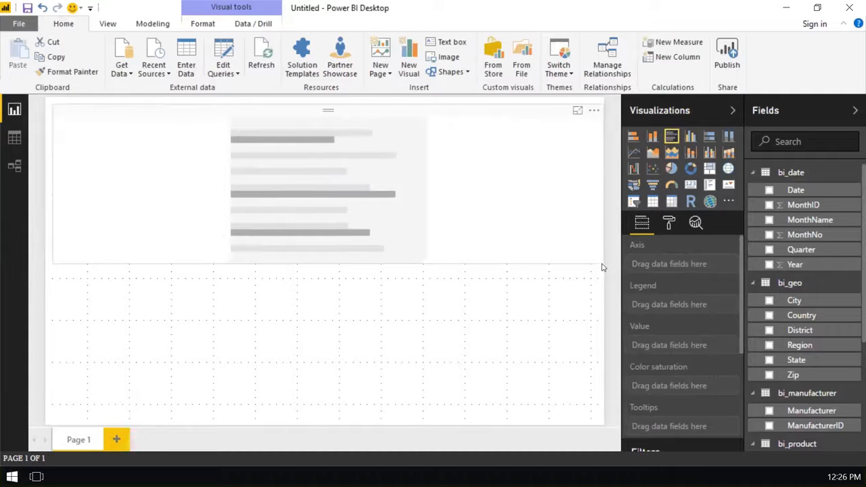
pyautogui.click(589, 268)
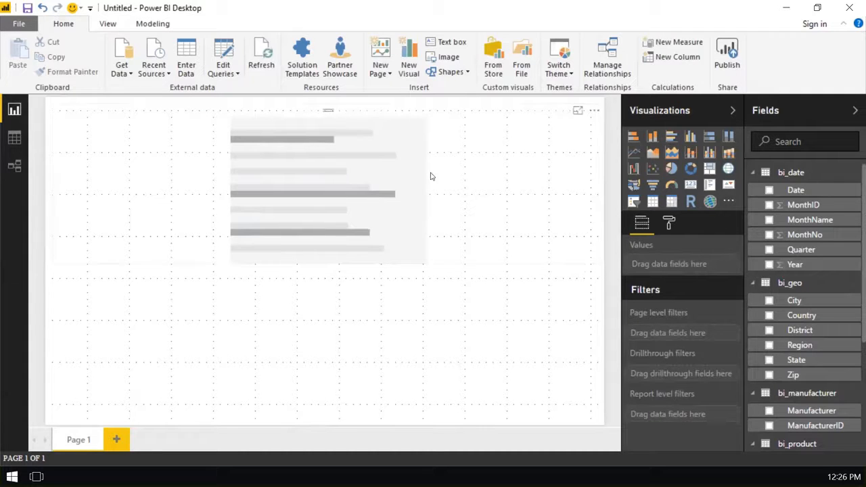
pyautogui.click(598, 256)
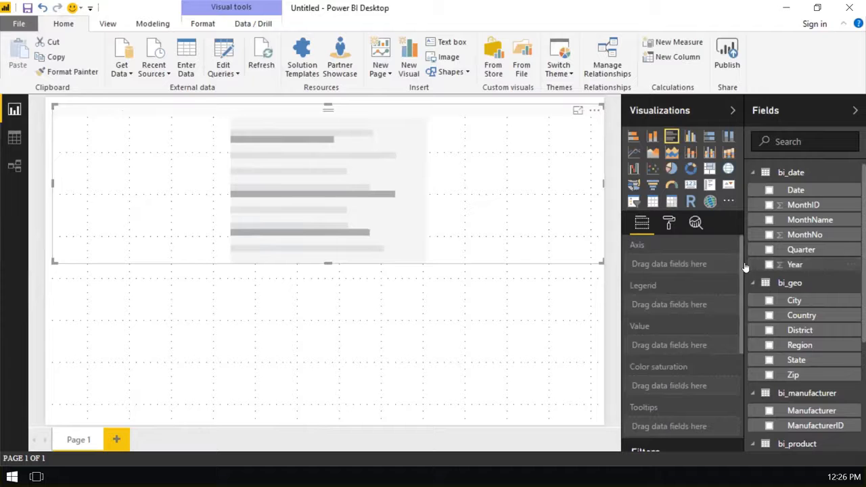
# - Put the bi_date Date field on the chart's axis and the bi_salesFact Revenue field in its values
pyautogui.moveTo(824, 192); pyautogui.dragTo(704, 261)
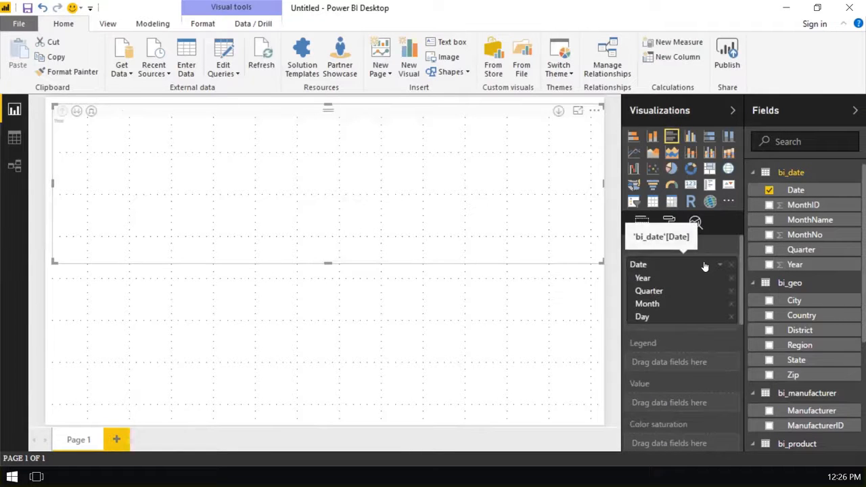
pyautogui.scroll(-2, 803, 398)
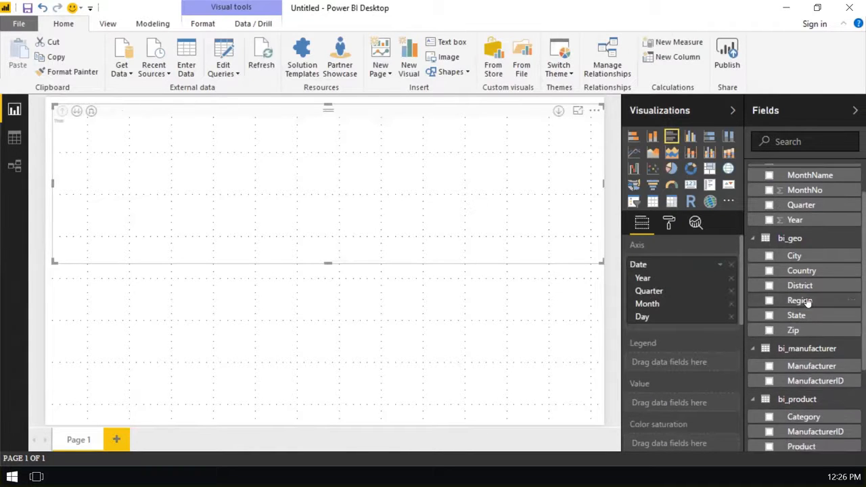
pyautogui.scroll(-4, 811, 315)
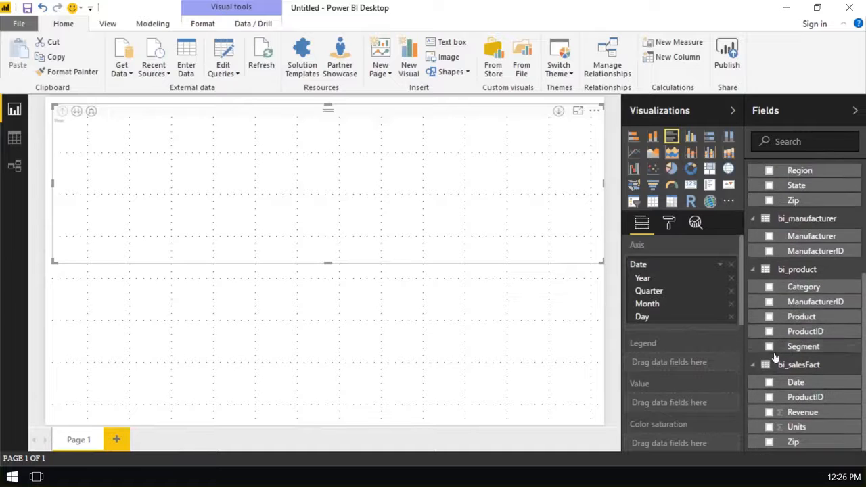
pyautogui.click(753, 269)
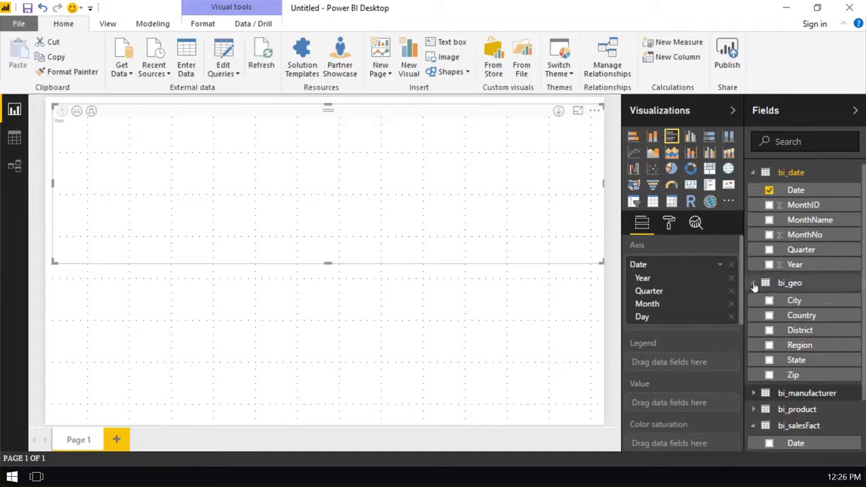
pyautogui.click(753, 283)
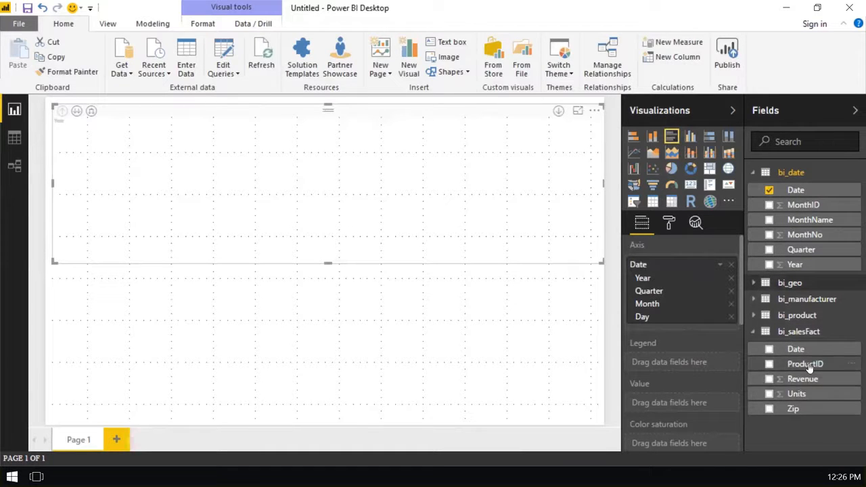
pyautogui.moveTo(812, 383); pyautogui.dragTo(698, 406)
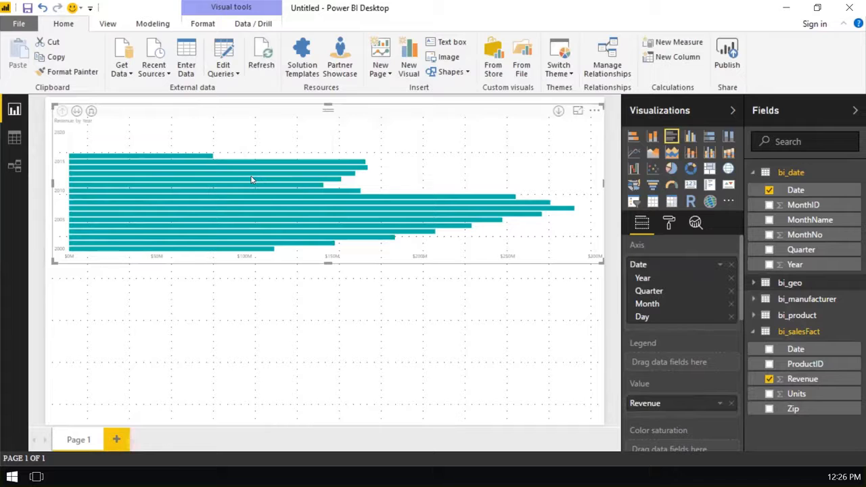
# - Change the revenue visual to a clustered column chart and set its X-axis text size to 14
pyautogui.click(691, 138)
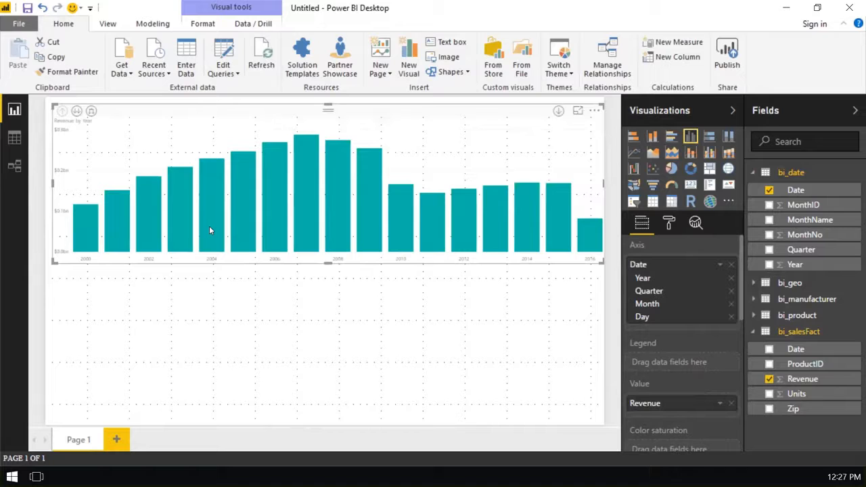
pyautogui.moveTo(211, 230)
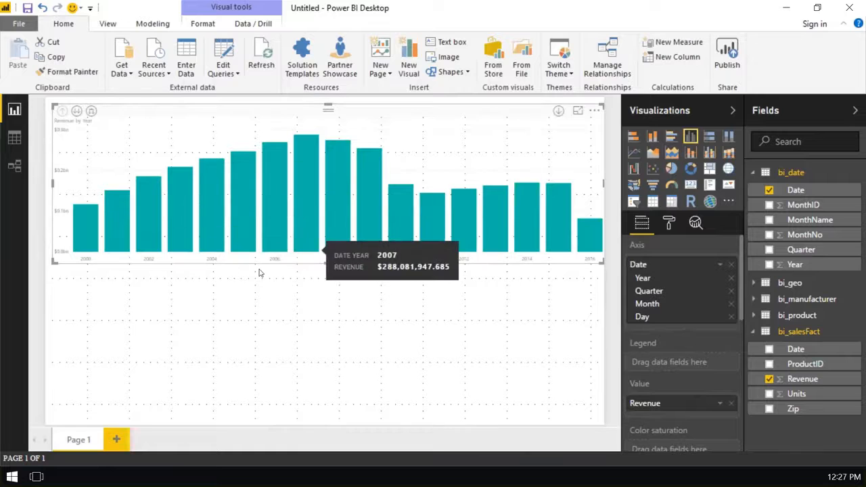
pyautogui.click(669, 224)
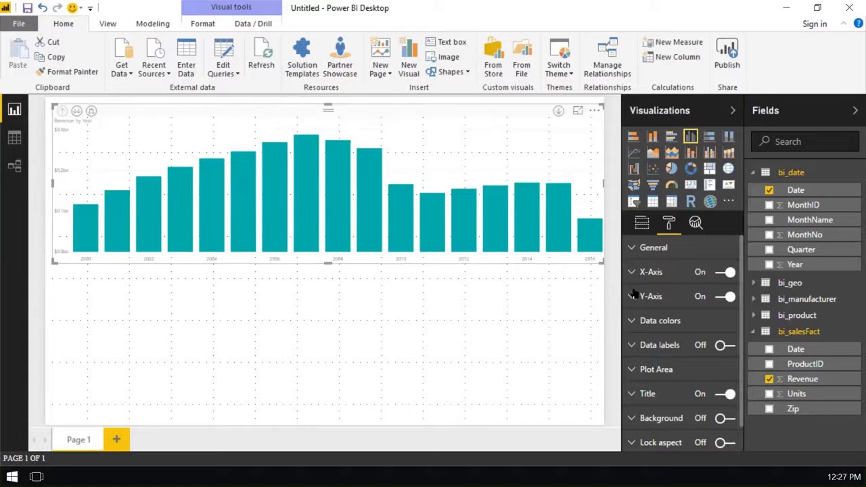
pyautogui.scroll(-1, 641, 379)
pyautogui.scroll(1, 640, 339)
pyautogui.click(632, 272)
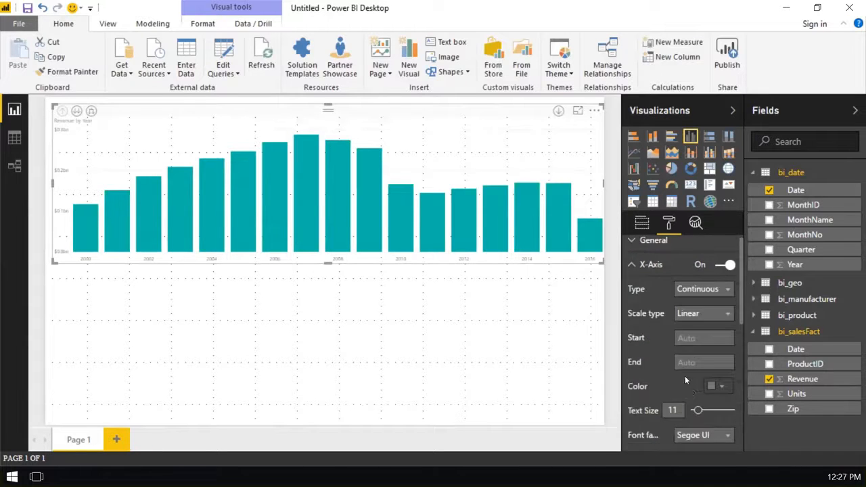
pyautogui.scroll(-1, 687, 377)
pyautogui.moveTo(699, 376); pyautogui.dragTo(702, 377)
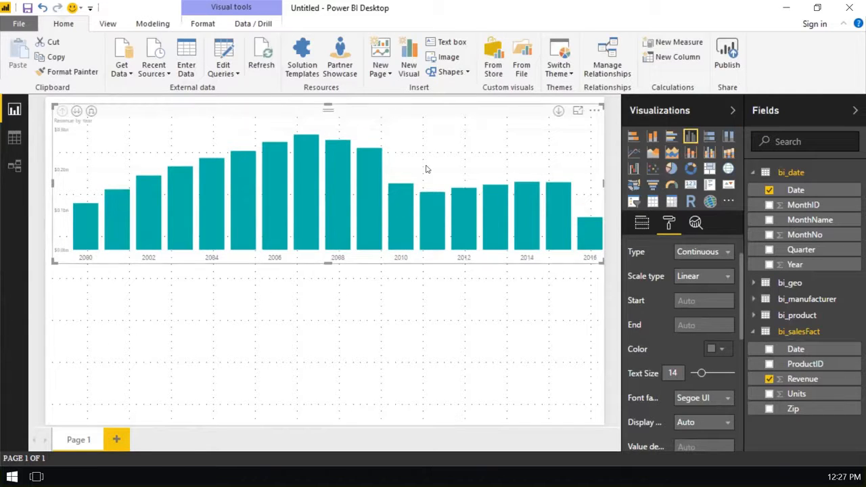
# - Turn on drill-down for the column chart and drill through 2008, Qtr 2 and May to examine daily revenue
pyautogui.click(558, 113)
pyautogui.click(642, 227)
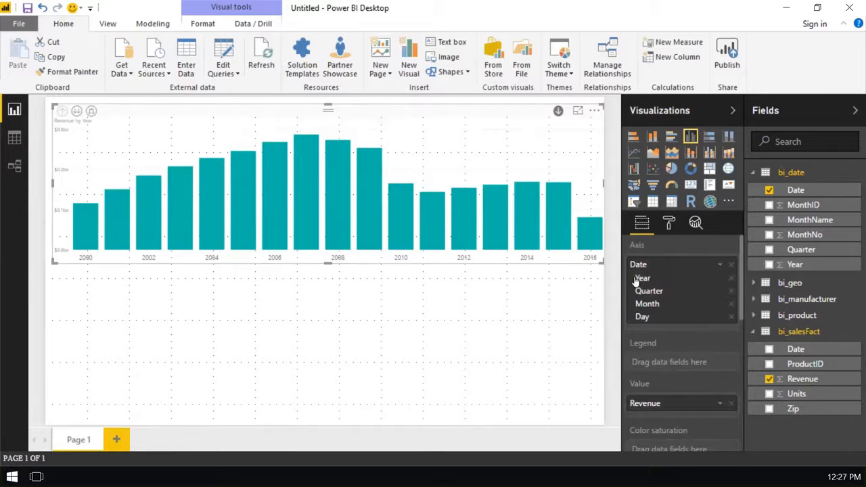
pyautogui.click(337, 202)
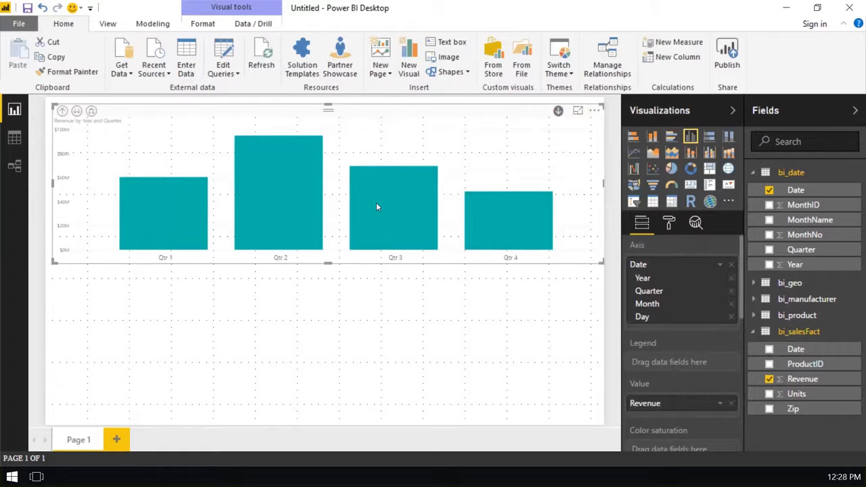
pyautogui.click(278, 211)
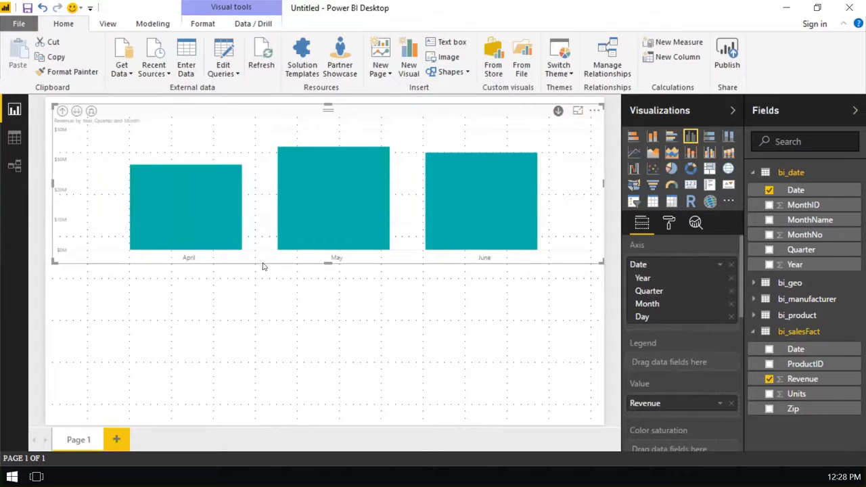
pyautogui.click(287, 199)
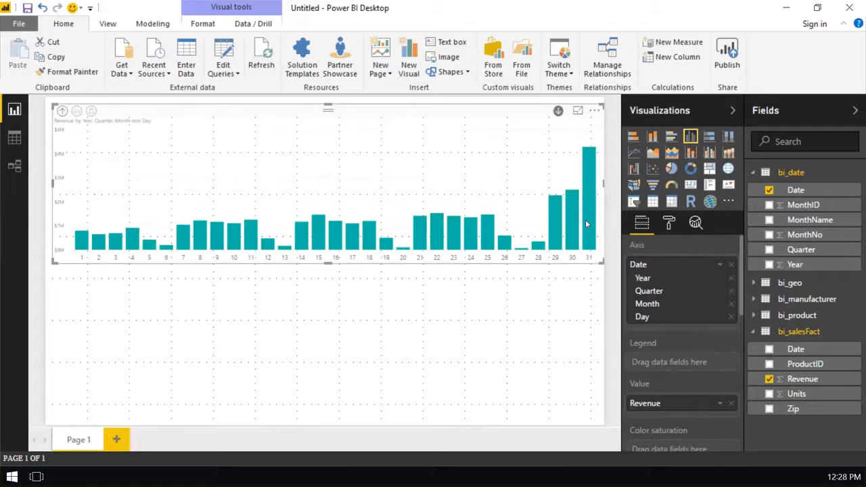
pyautogui.moveTo(584, 154)
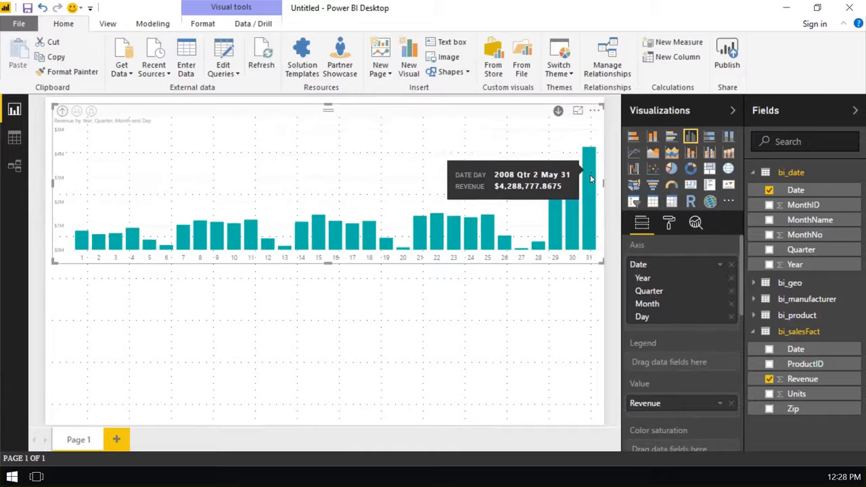
pyautogui.moveTo(574, 208)
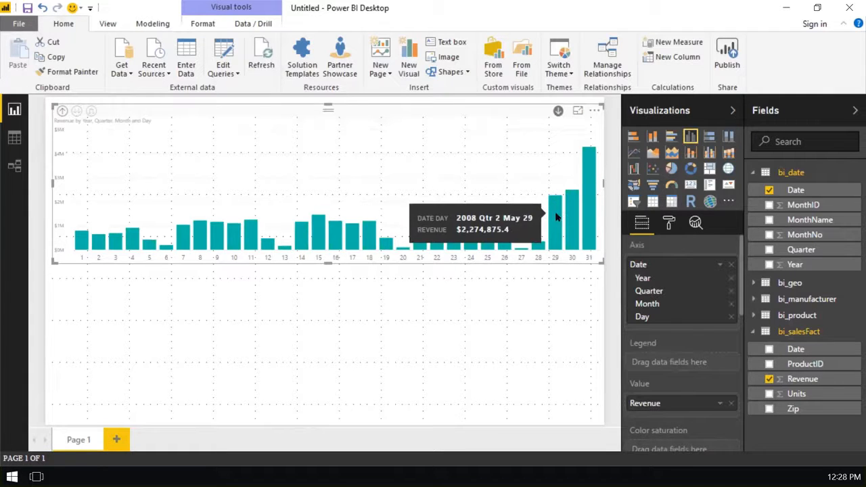
# - Drill the chart back up from days to the year level
pyautogui.click(61, 111)
pyautogui.click(63, 112)
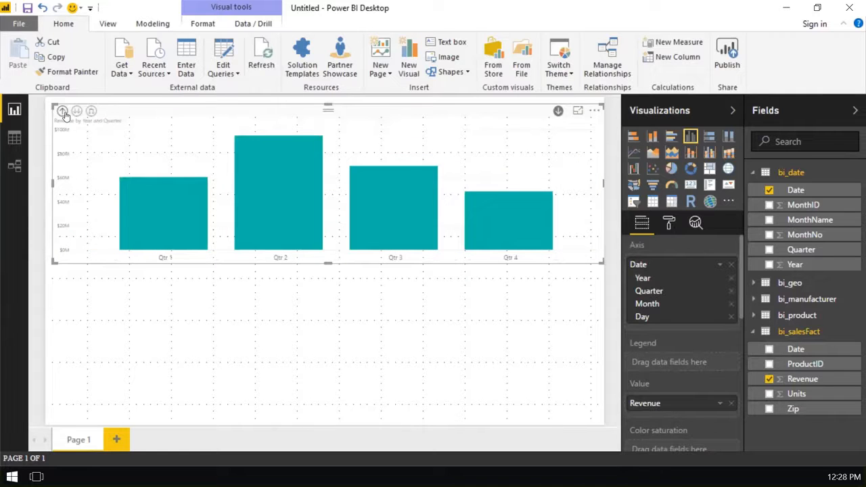
pyautogui.click(62, 111)
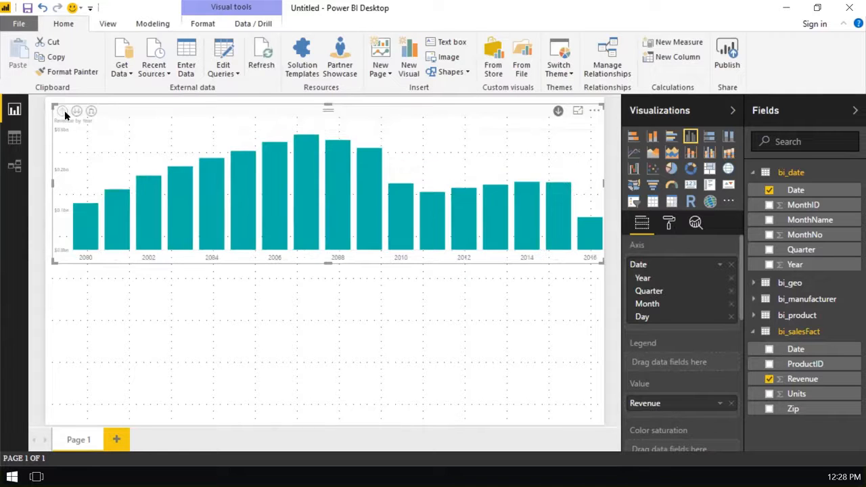
# - Replace the Quarter level of the Date axis with the bi_date Quarter field as legend, and switch to a stacked column chart
pyautogui.click(732, 291)
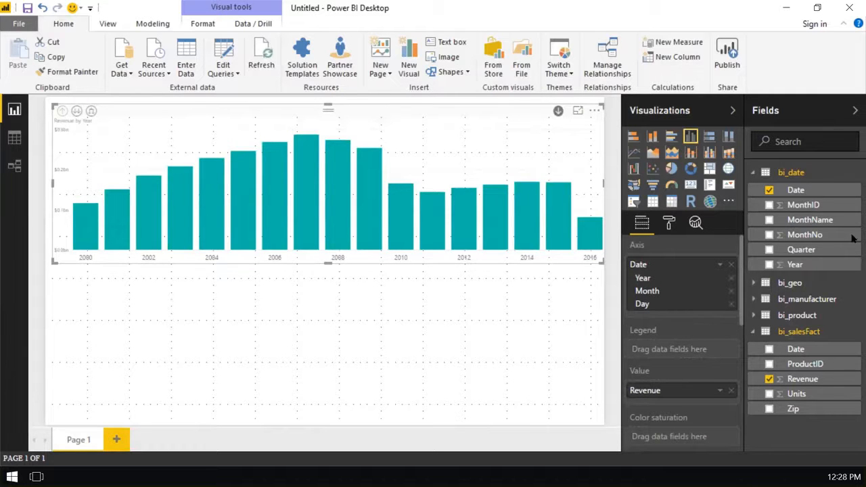
pyautogui.moveTo(814, 252); pyautogui.dragTo(657, 359)
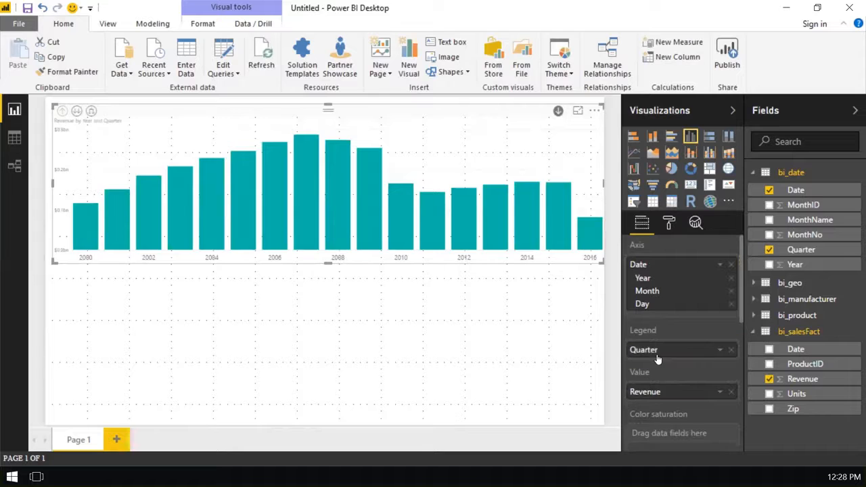
pyautogui.click(654, 138)
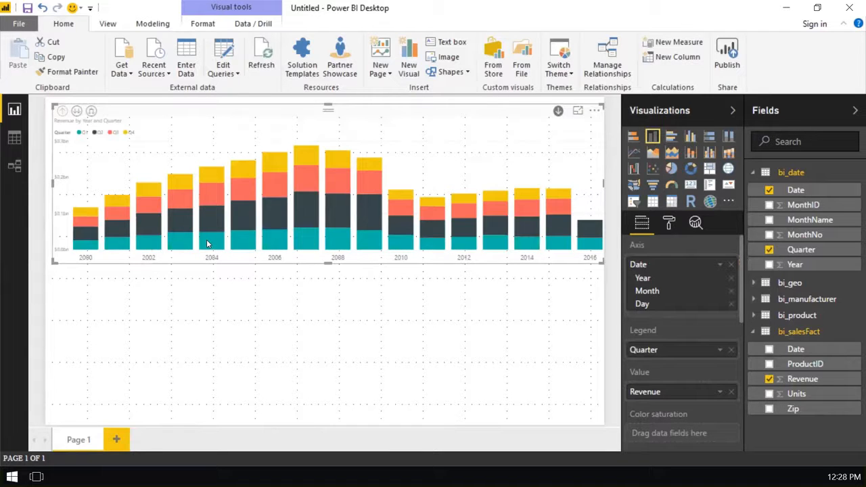
# - Inspect the quarterly revenue segments of 2004, and drill into the months of 2003 and back up to the years
pyautogui.moveTo(211, 221)
pyautogui.moveTo(207, 177)
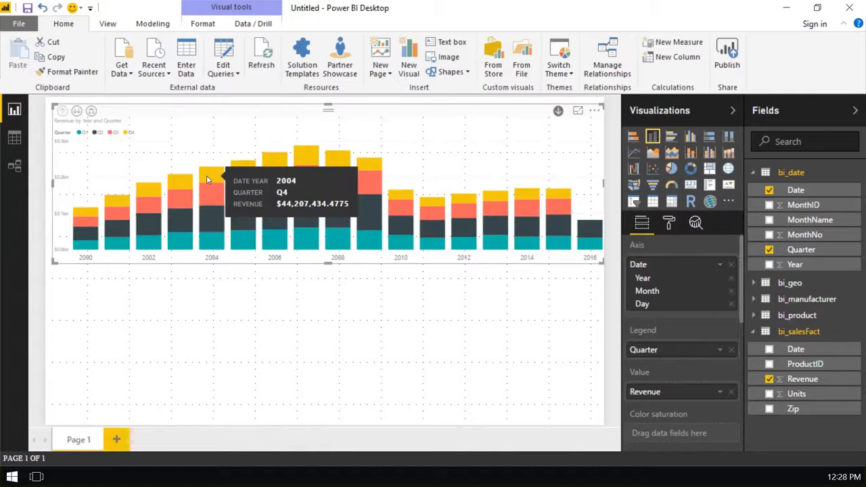
pyautogui.click(185, 198)
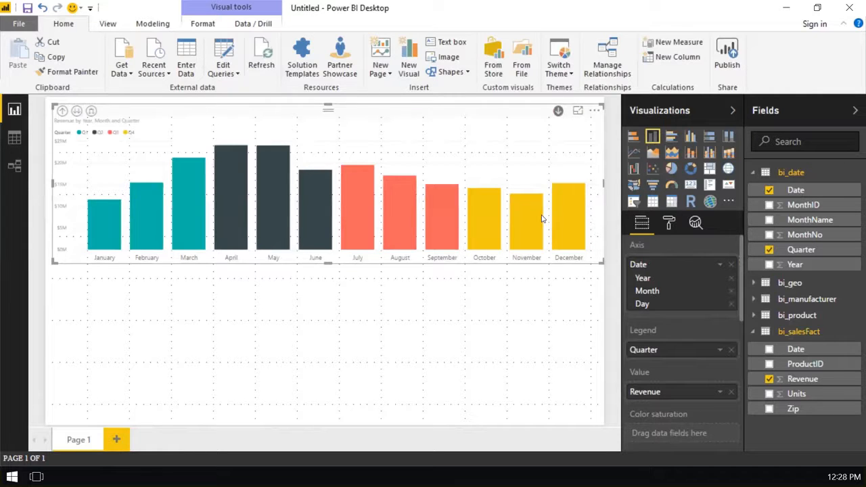
pyautogui.click(62, 111)
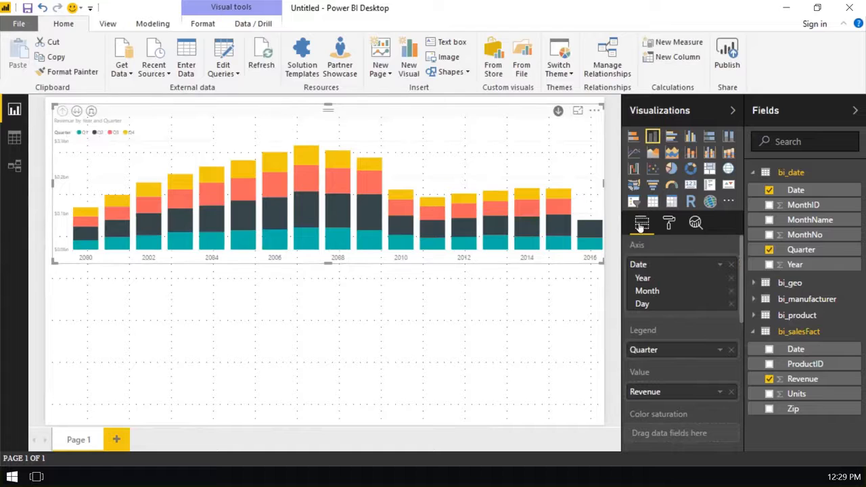
# - Turn on data labels for the stacked column chart and set their text size to 14
pyautogui.click(670, 224)
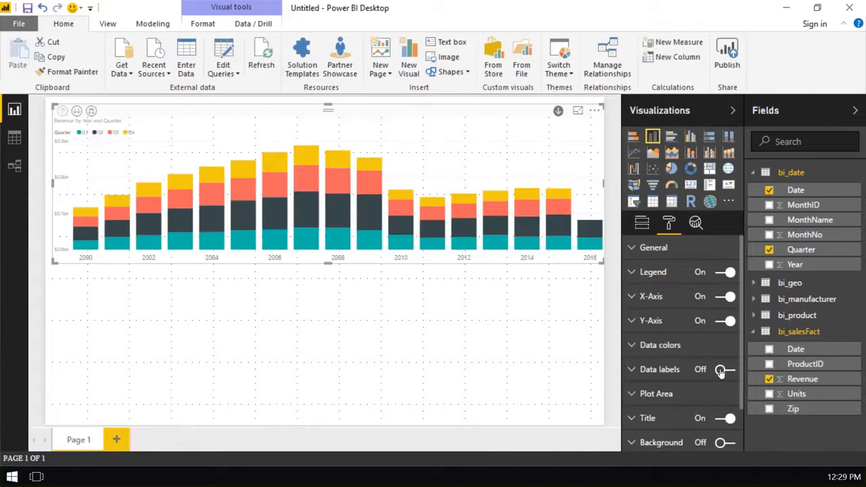
pyautogui.click(660, 372)
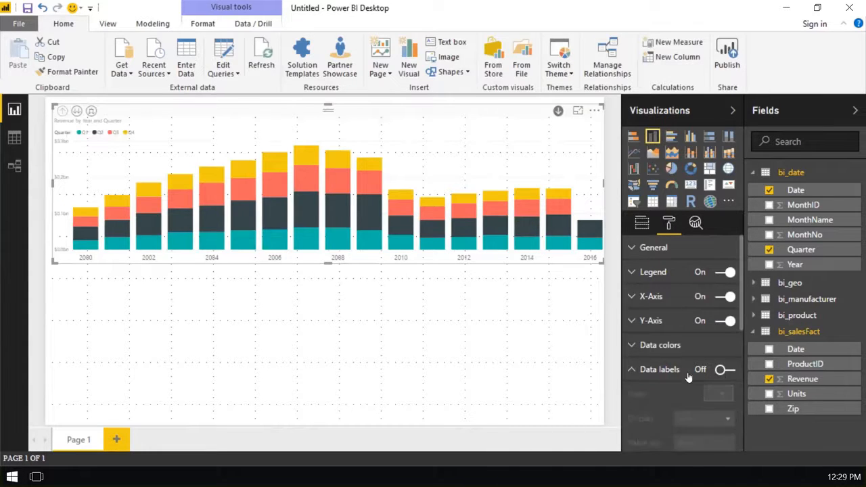
pyautogui.click(725, 279)
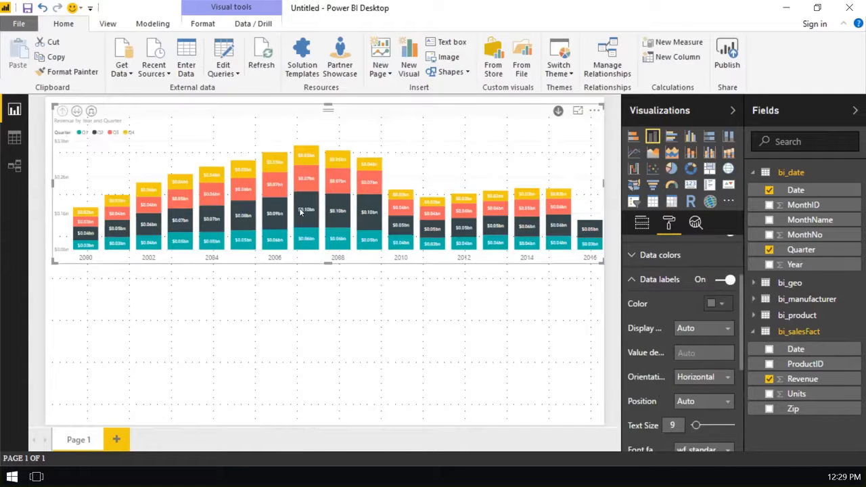
pyautogui.moveTo(696, 425); pyautogui.dragTo(702, 426)
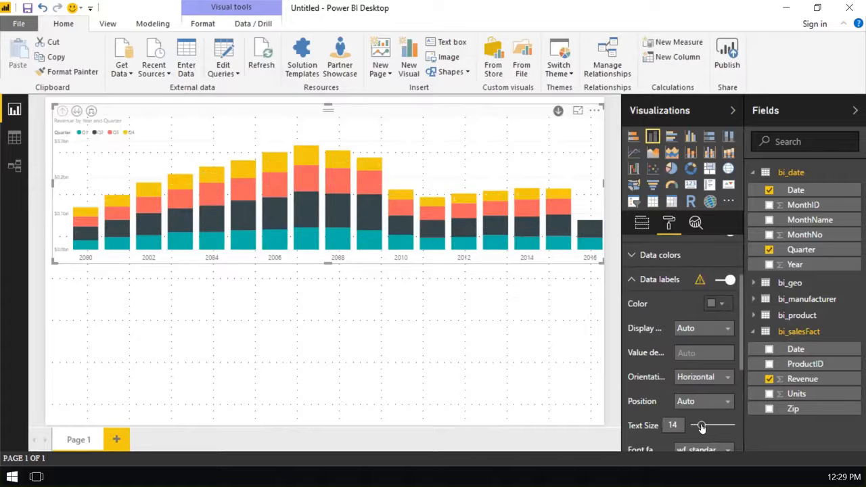
# - Make the revenue chart taller, try it as a stacked area chart, and switch it to a line and stacked column chart
pyautogui.moveTo(600, 264); pyautogui.dragTo(601, 289)
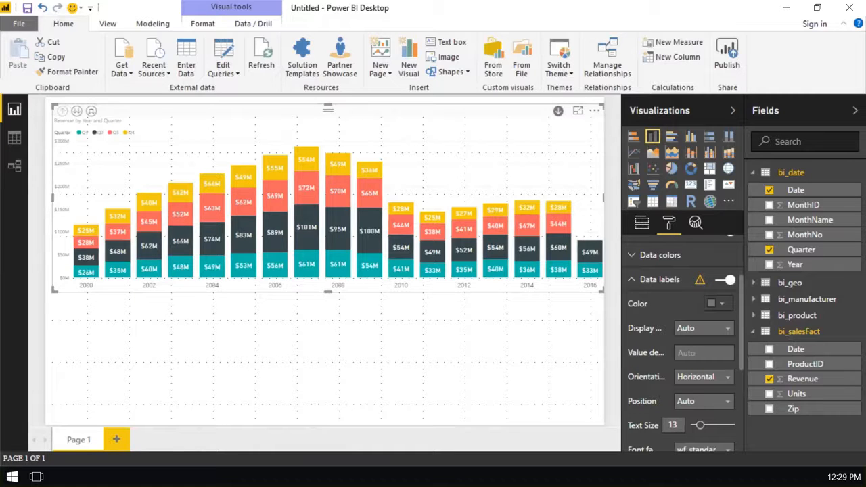
pyautogui.moveTo(300, 173)
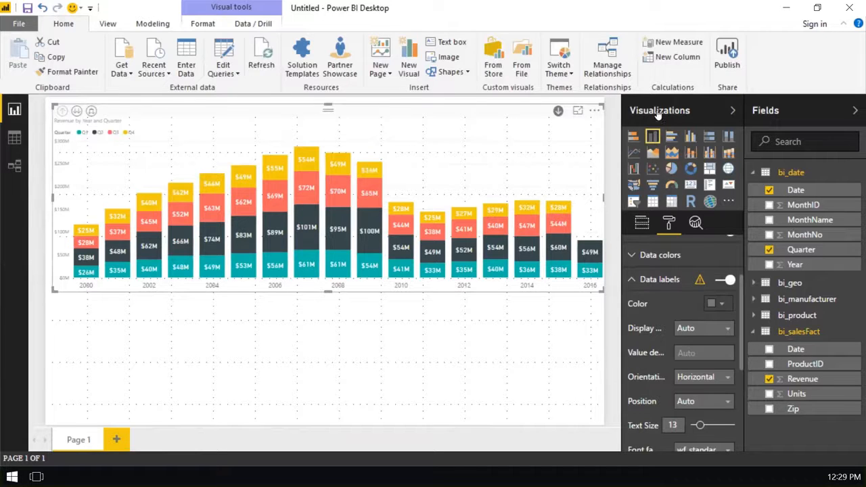
pyautogui.click(672, 154)
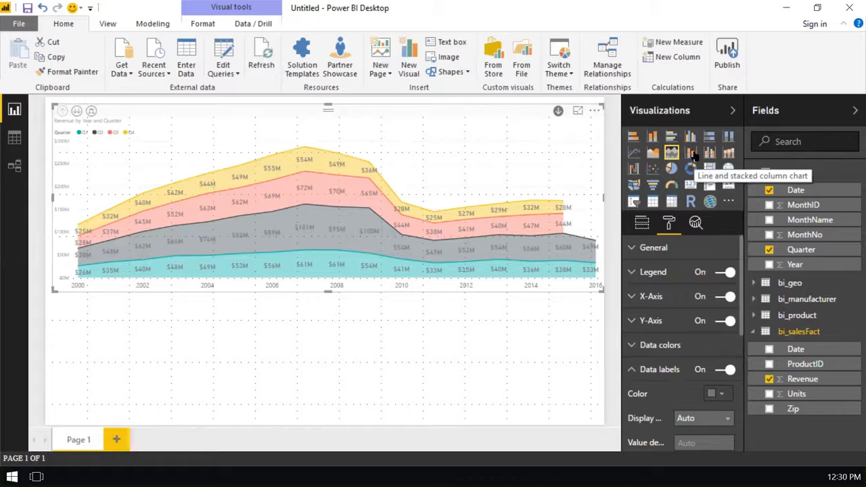
pyautogui.click(692, 153)
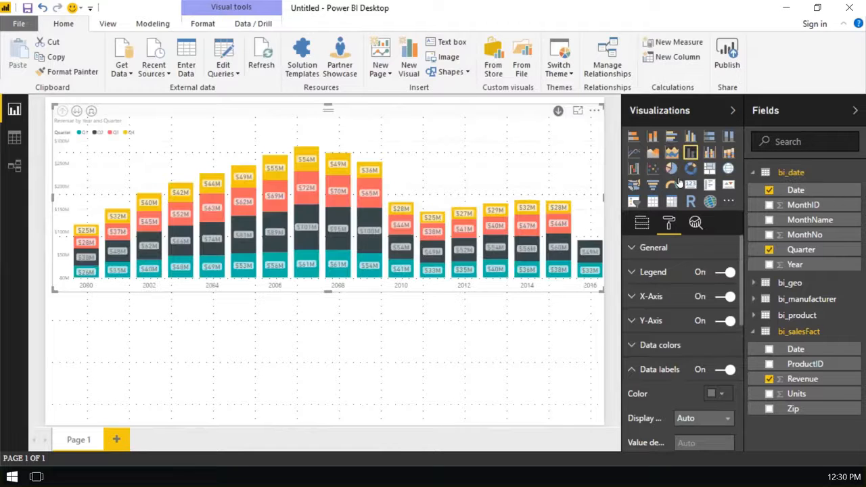
# - Add Revenue from bi_salesFact as the combo chart's line values, and move the chart into the page's upper-left corner
pyautogui.click(643, 223)
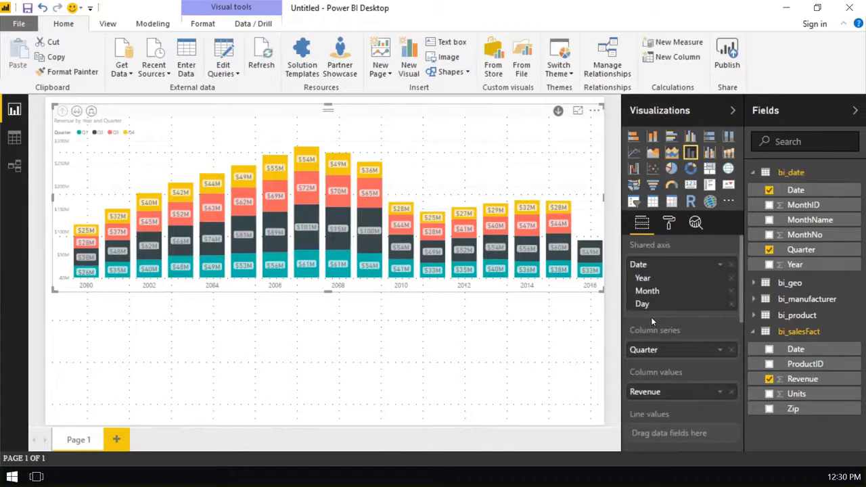
pyautogui.scroll(-3, 651, 317)
pyautogui.moveTo(810, 381); pyautogui.dragTo(646, 298)
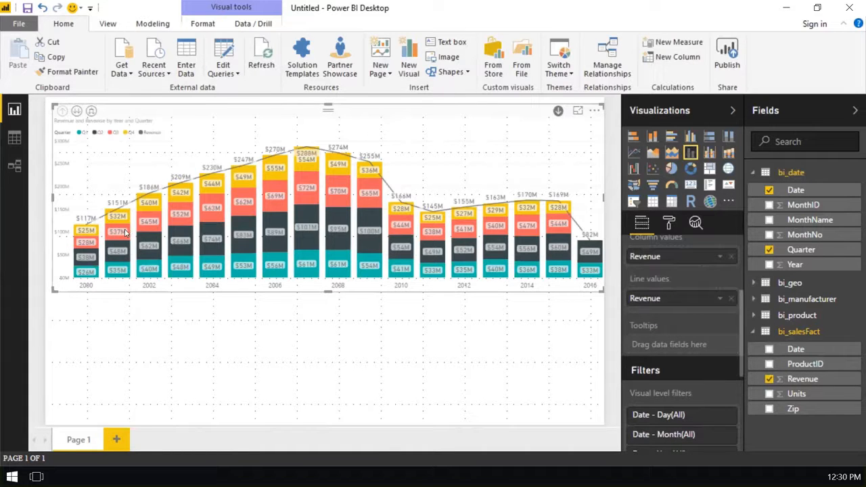
pyautogui.moveTo(127, 230)
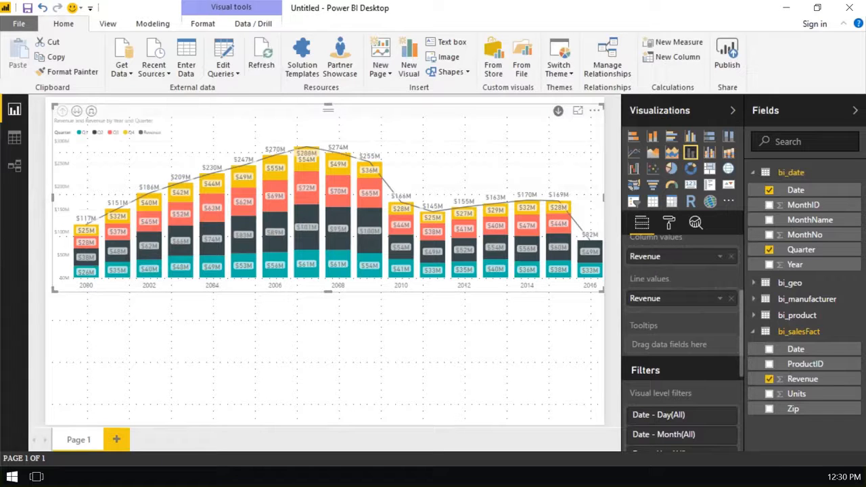
pyautogui.moveTo(247, 109); pyautogui.dragTo(241, 102)
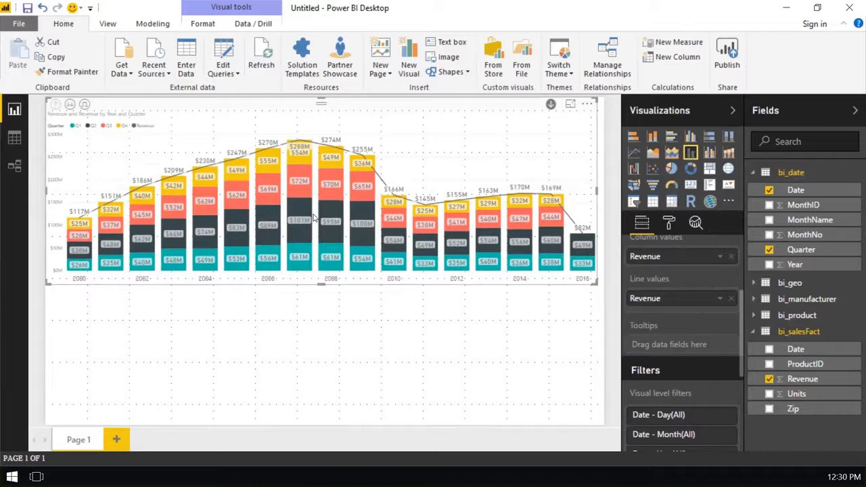
# - Add a separate empty donut chart and place it in the page's lower-left corner, below the combo chart
pyautogui.click(692, 168)
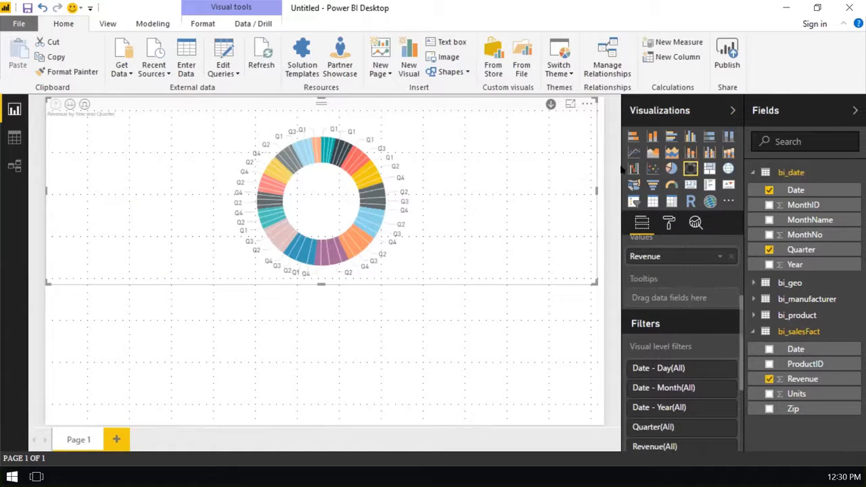
pyautogui.click(690, 153)
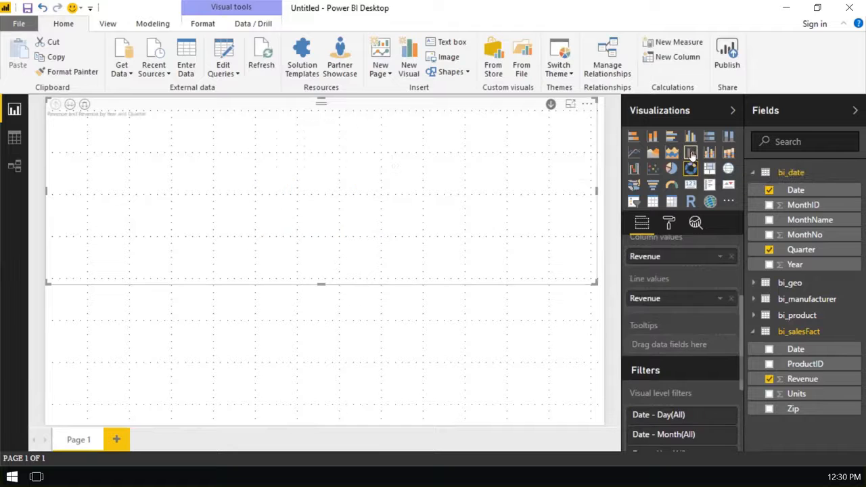
pyautogui.click(467, 342)
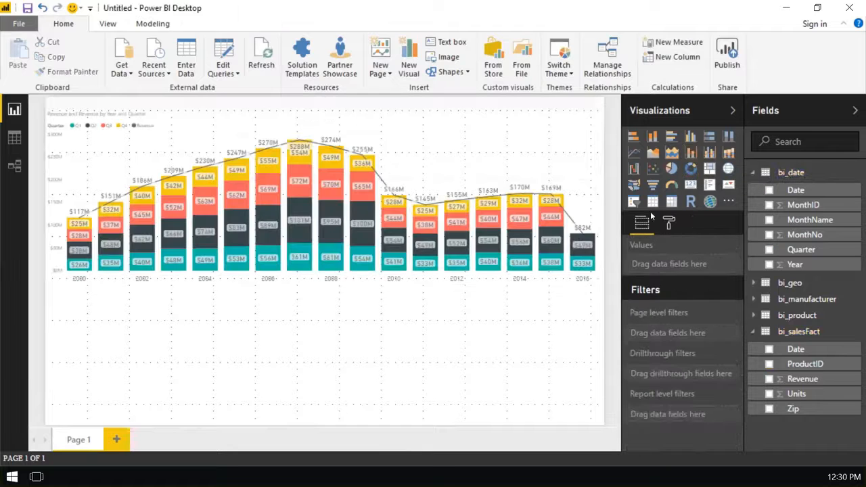
pyautogui.click(690, 173)
pyautogui.moveTo(172, 418); pyautogui.dragTo(255, 426)
pyautogui.moveTo(158, 286); pyautogui.dragTo(140, 286)
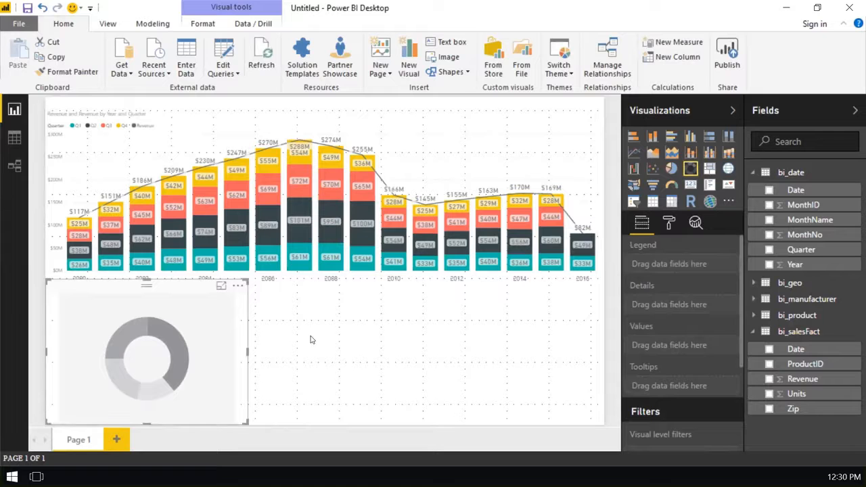
pyautogui.click(377, 345)
pyautogui.click(207, 339)
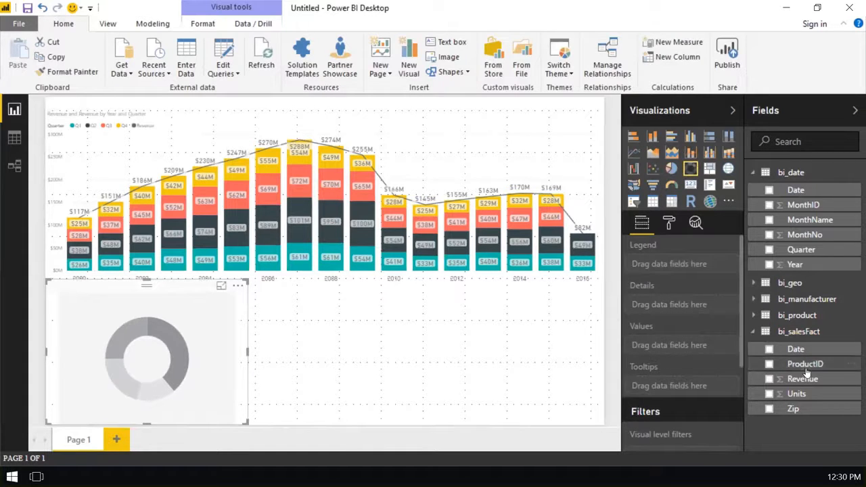
# - Fill the donut chart with Revenue as values and the bi_manufacturer Manufacturer field as legend
pyautogui.moveTo(785, 378); pyautogui.dragTo(702, 345)
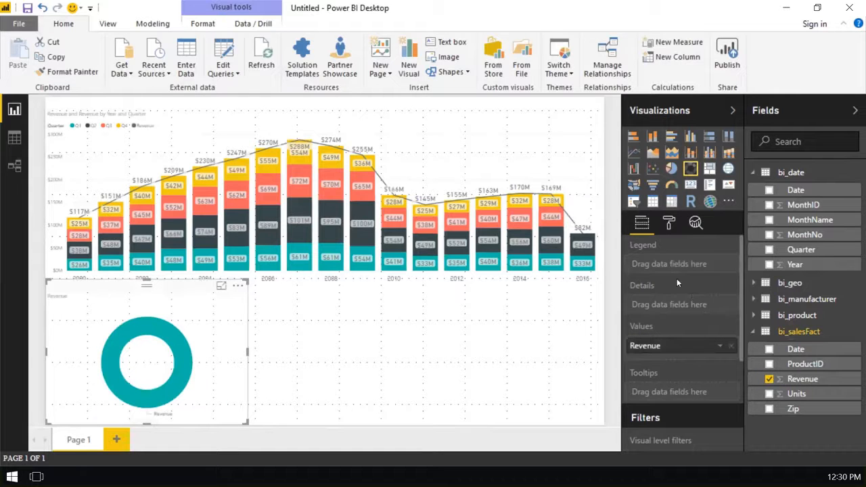
pyautogui.click(754, 300)
pyautogui.moveTo(805, 317); pyautogui.dragTo(687, 265)
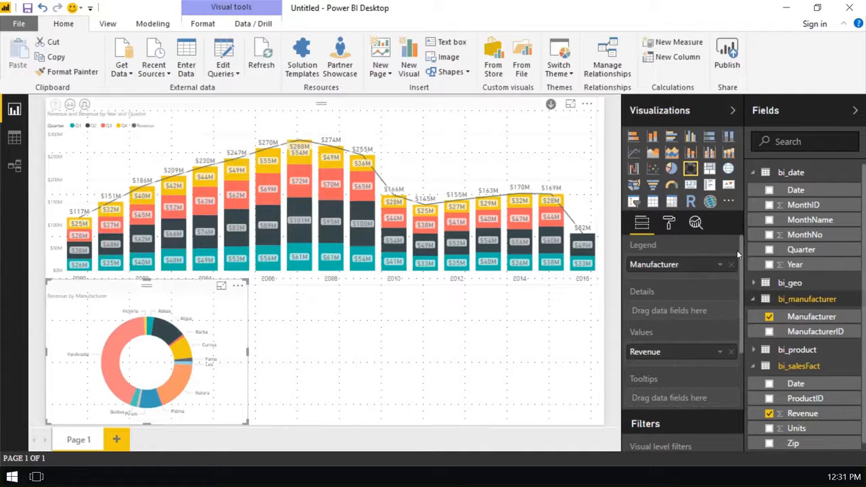
# - Set the donut chart's detail label text size to 16 and widen the chart to about half the page width
pyautogui.click(669, 223)
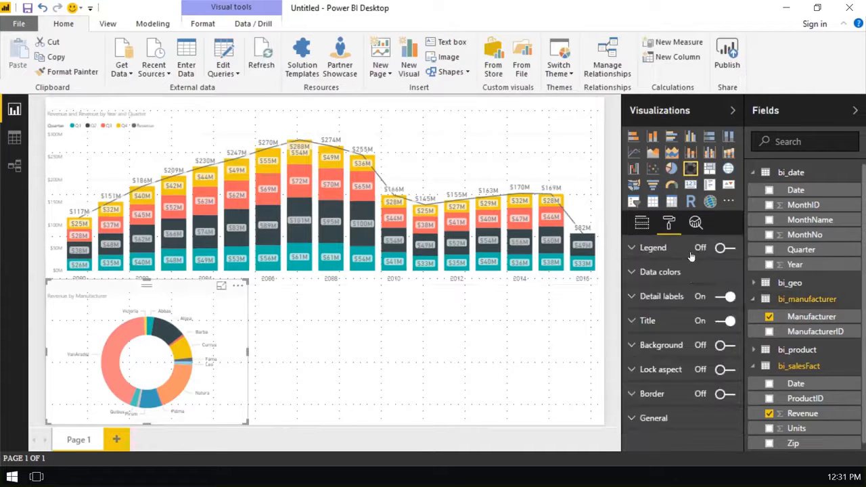
pyautogui.click(633, 298)
pyautogui.moveTo(696, 394); pyautogui.dragTo(706, 399)
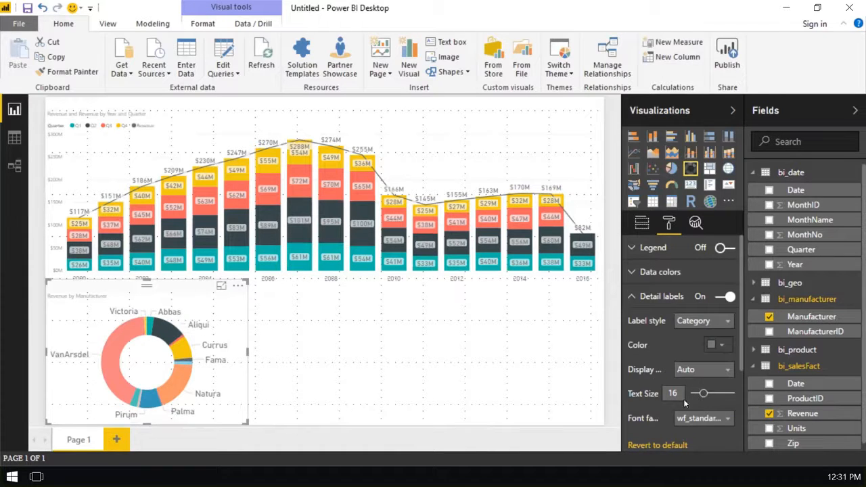
pyautogui.moveTo(248, 424); pyautogui.dragTo(319, 425)
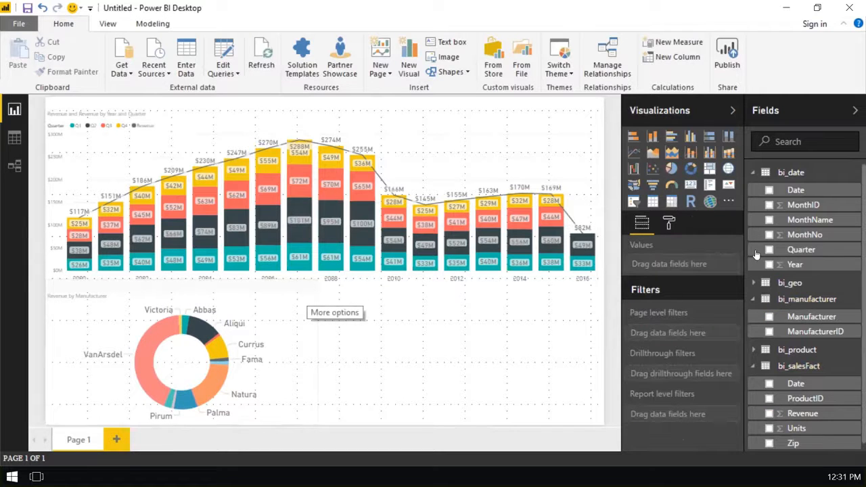
# - Set the label style of the donut chart's detail labels to Category, percent of total
pyautogui.click(196, 387)
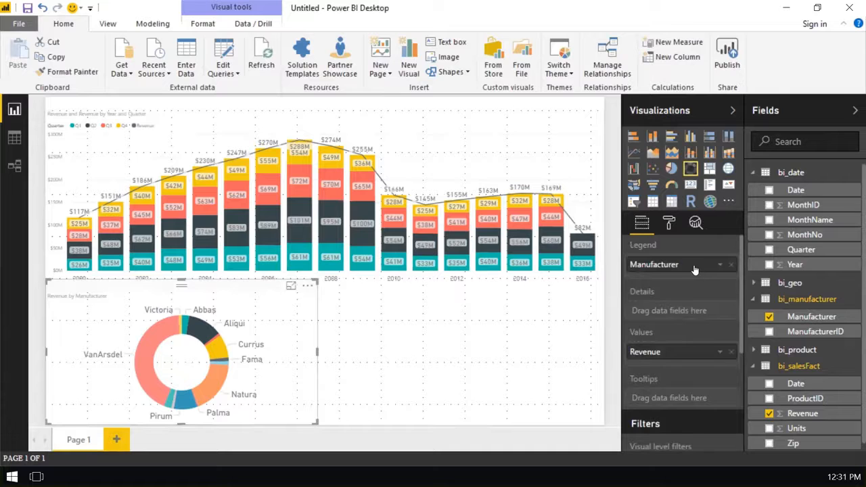
pyautogui.click(669, 223)
pyautogui.click(660, 302)
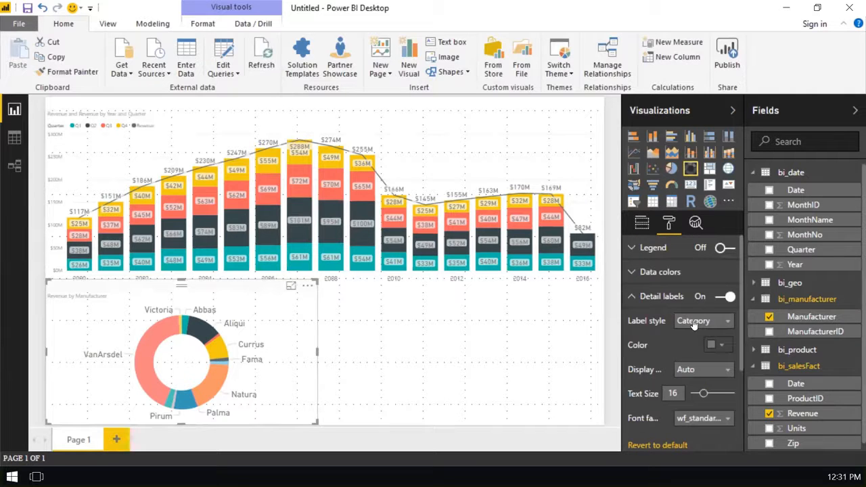
pyautogui.click(696, 323)
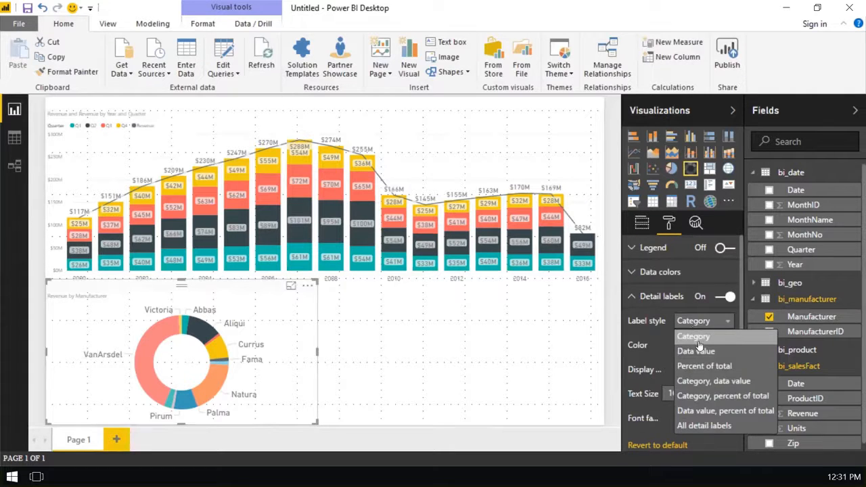
pyautogui.click(695, 399)
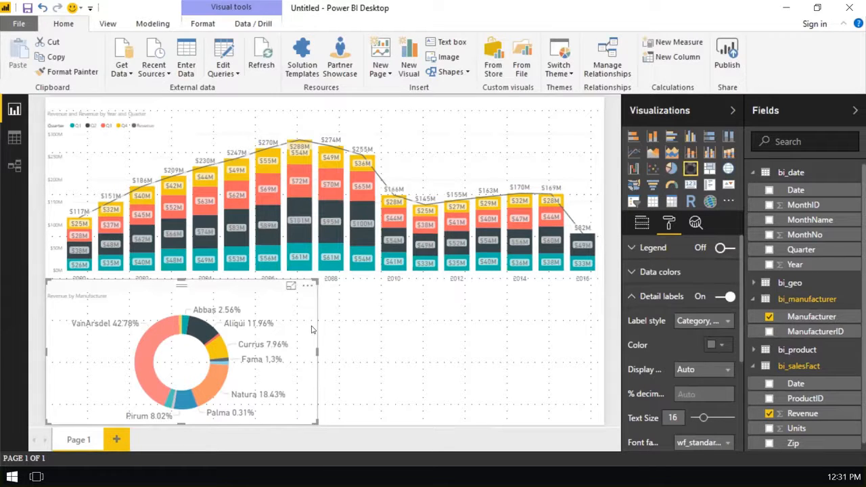
pyautogui.click(345, 312)
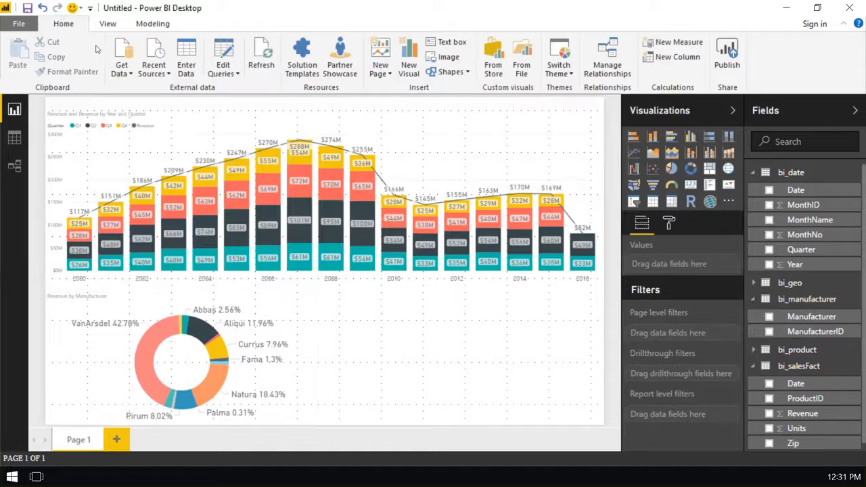
# - Drill the combo chart into the months of 2009 and back up to the years
pyautogui.click(350, 188)
pyautogui.click(360, 179)
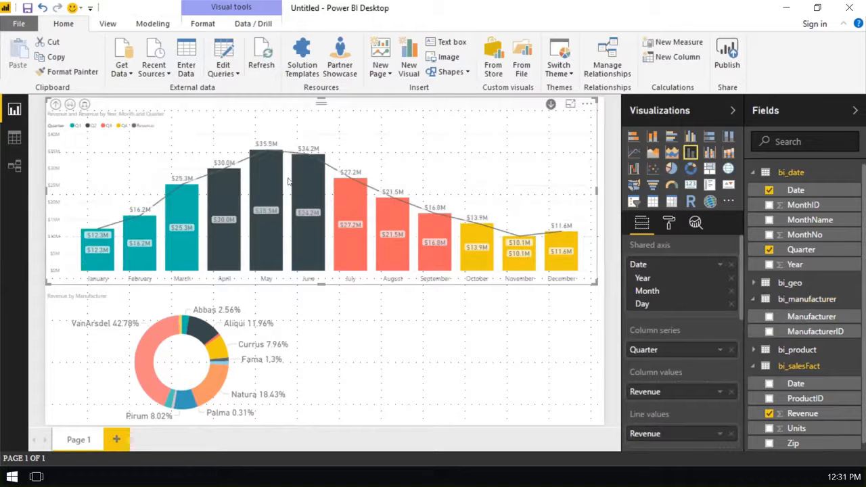
pyautogui.click(56, 105)
# - Turn on Edit interactions for the combo chart
pyautogui.click(193, 24)
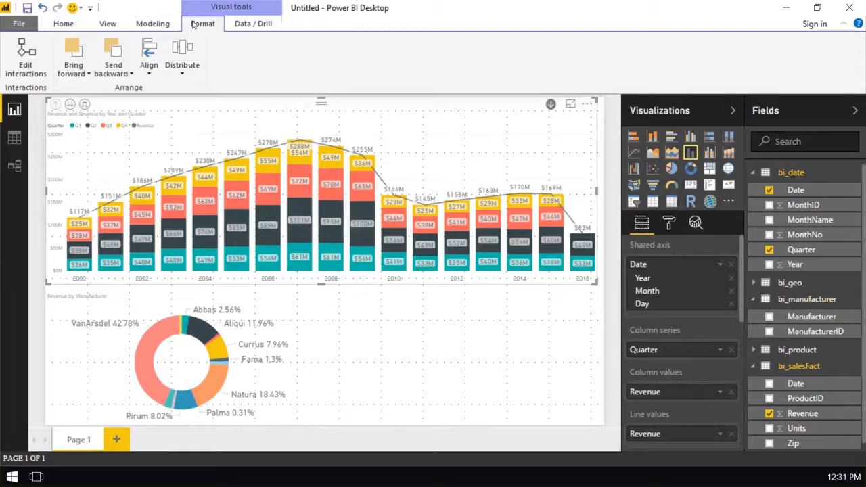
pyautogui.click(44, 69)
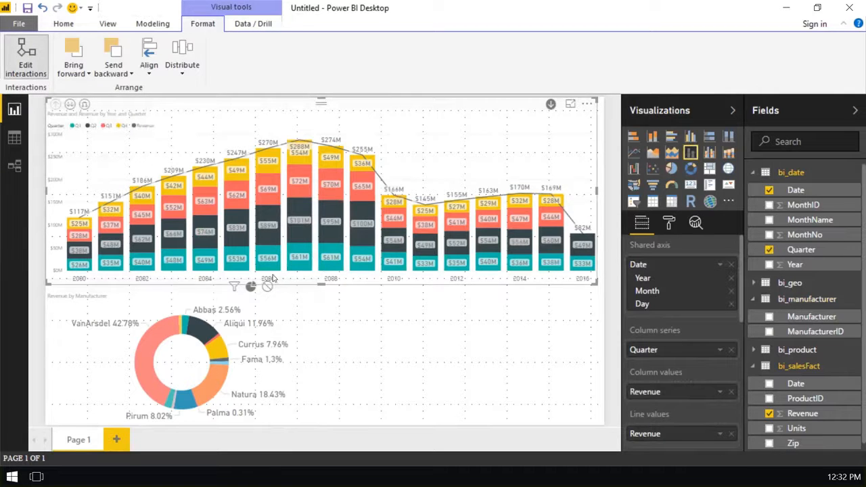
pyautogui.click(27, 60)
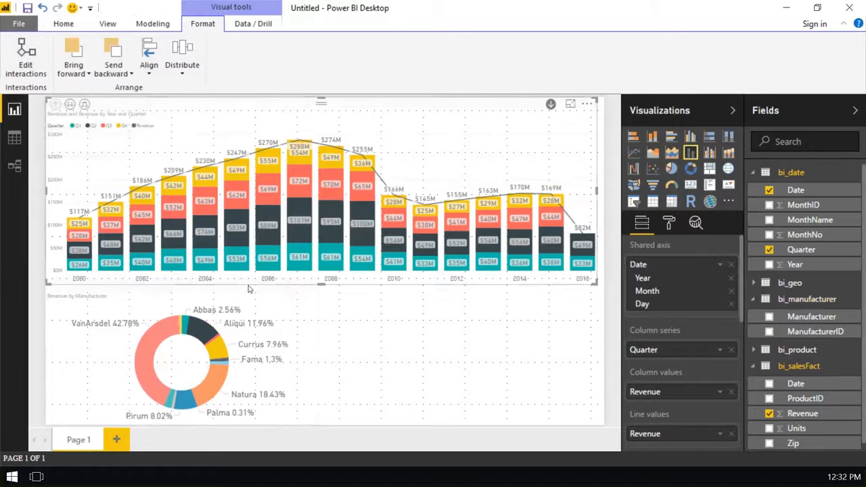
pyautogui.click(27, 59)
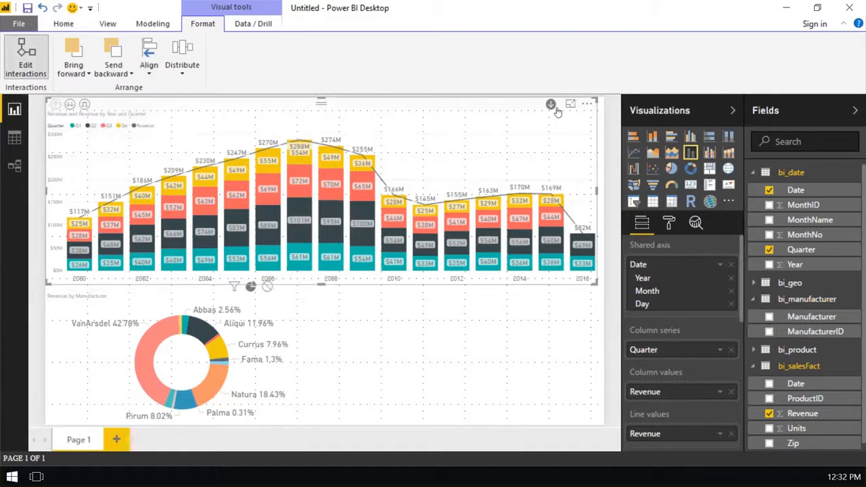
# - Select all four quarter segments of 2006 together in the combo chart to examine the highlighting in the donut chart
pyautogui.click(273, 264)
pyautogui.keyDown('ctrl'); pyautogui.click(272, 232); pyautogui.keyUp('ctrl')
pyautogui.keyDown('ctrl'); pyautogui.click(271, 193); pyautogui.keyUp('ctrl')
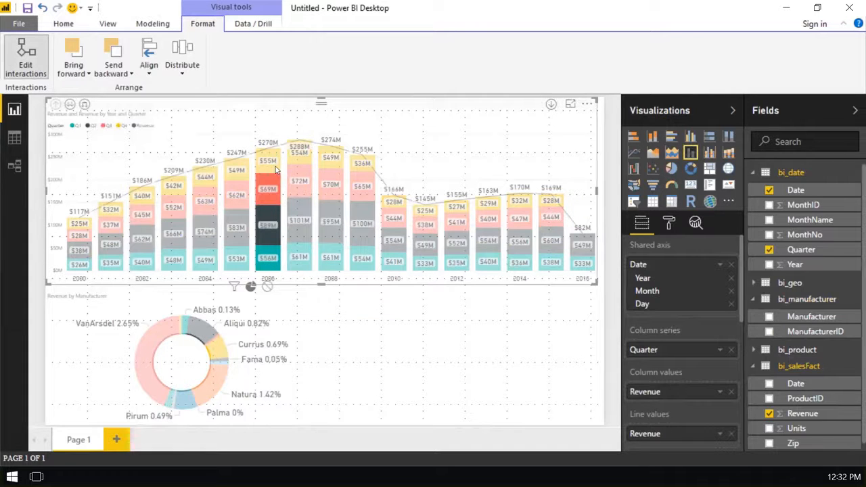
pyautogui.keyDown('ctrl'); pyautogui.click(275, 169); pyautogui.keyUp('ctrl')
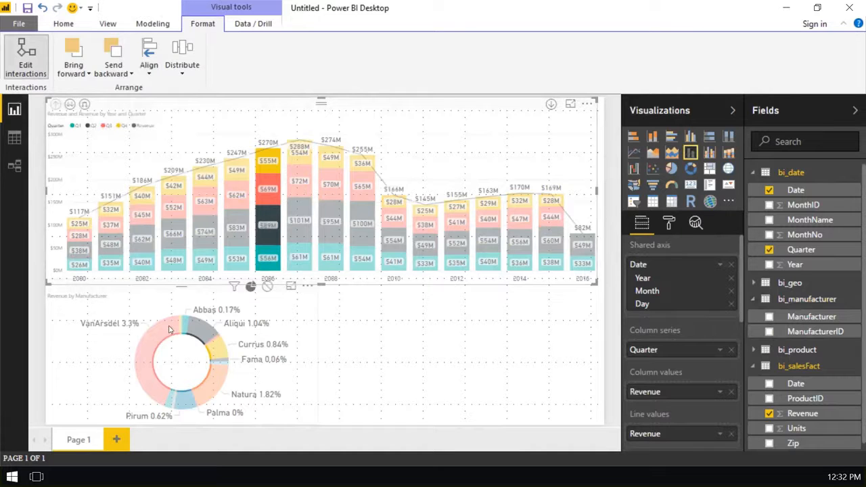
# - Set the combo chart's interaction with the donut chart to Filter
pyautogui.click(235, 288)
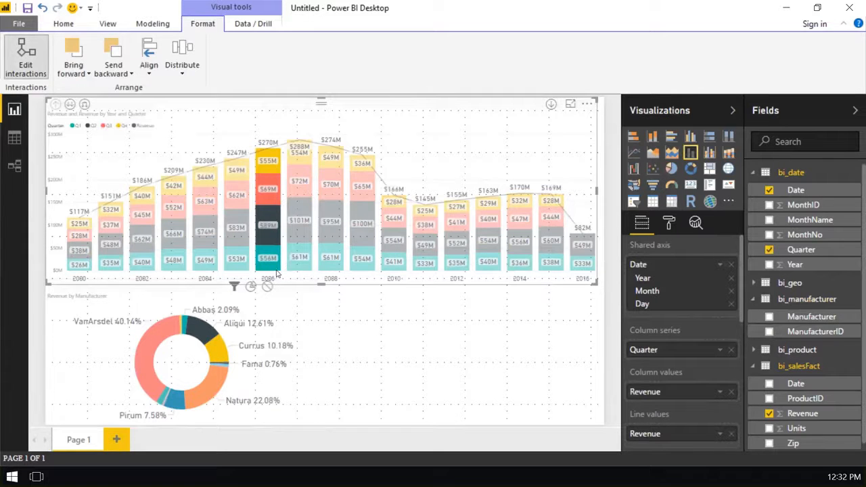
pyautogui.moveTo(142, 343)
pyautogui.click(576, 292)
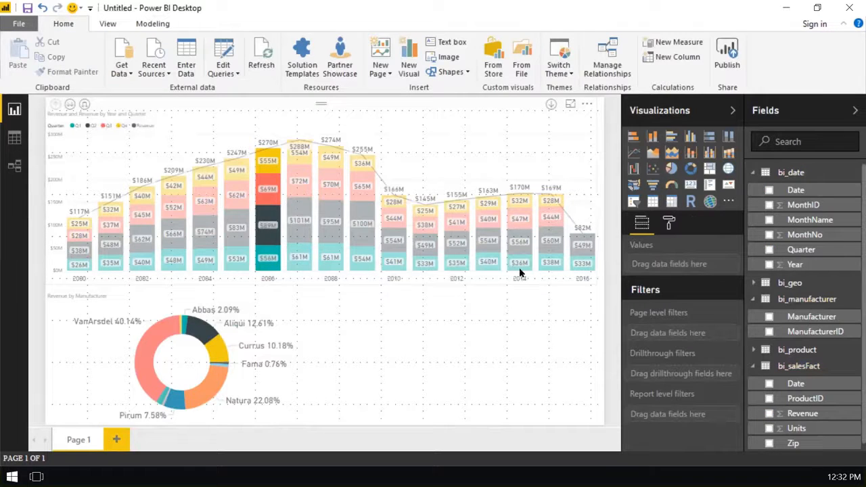
# - Select the Q1 segment of 2006 and all four quarter segments of 2014, and examine the manufacturer shares in the filtered donut chart
pyautogui.click(353, 253)
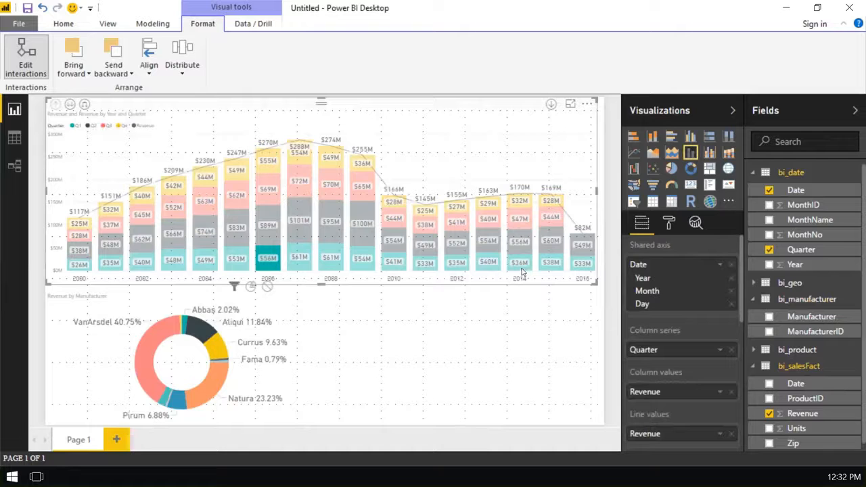
pyautogui.click(528, 261)
pyautogui.click(513, 209)
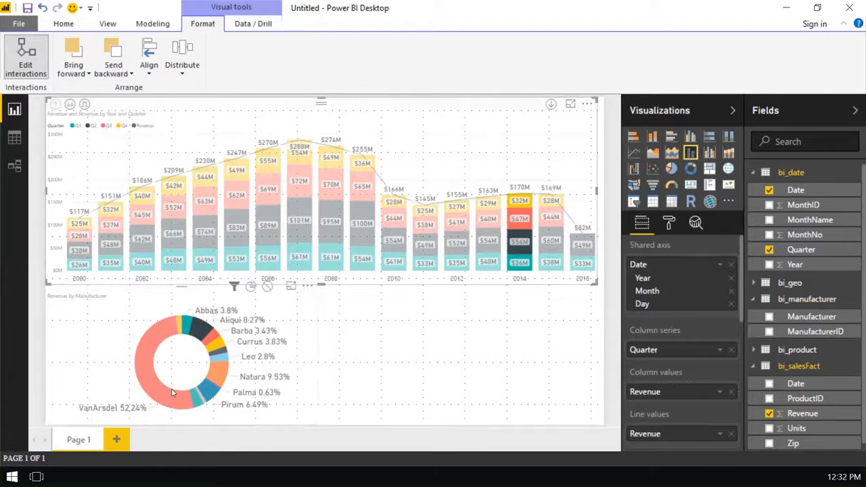
pyautogui.moveTo(171, 390)
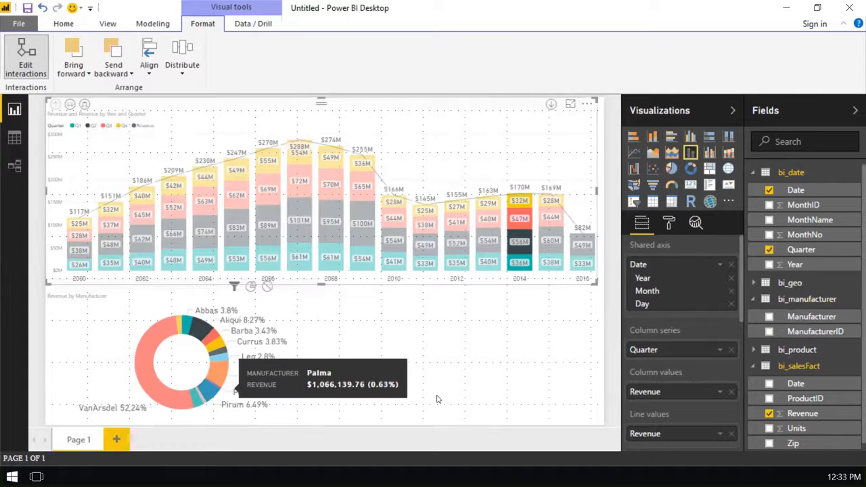
# - Select all four quarter segments of 2009 to examine the filtered donut chart, and clear the selection in the combo chart
pyautogui.click(362, 256)
pyautogui.keyDown('ctrl'); pyautogui.click(362, 194); pyautogui.keyUp('ctrl')
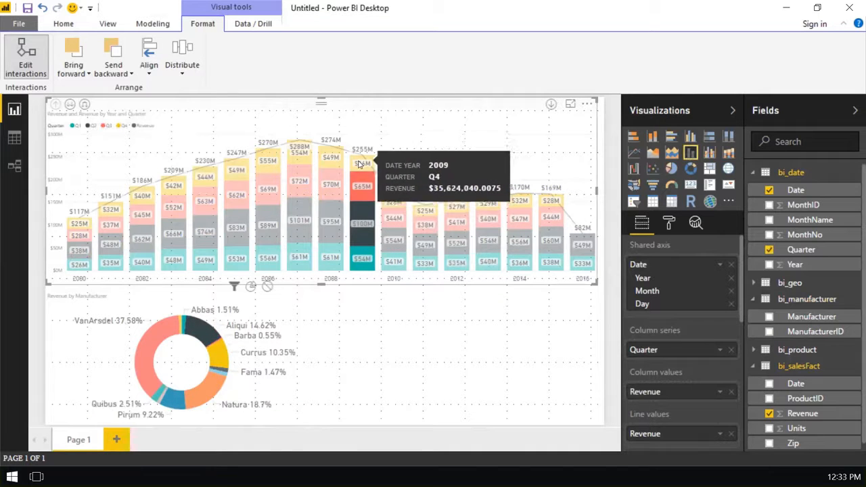
pyautogui.keyDown('ctrl'); pyautogui.click(358, 168); pyautogui.keyUp('ctrl')
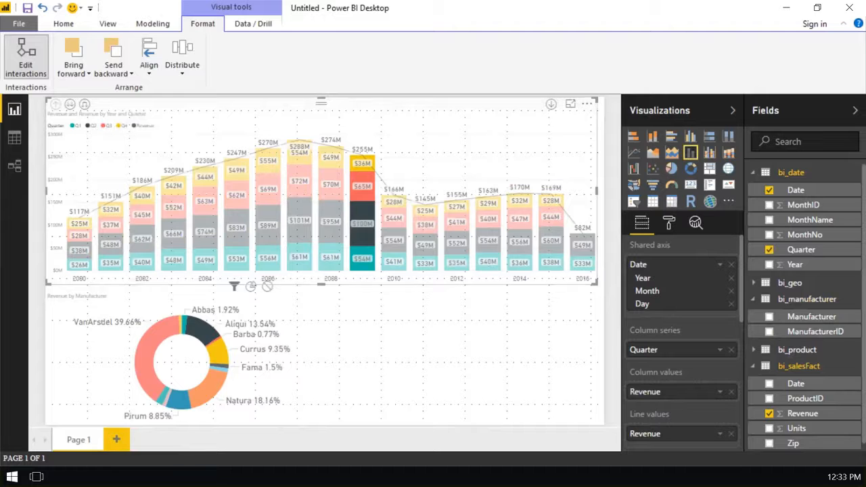
pyautogui.click(348, 350)
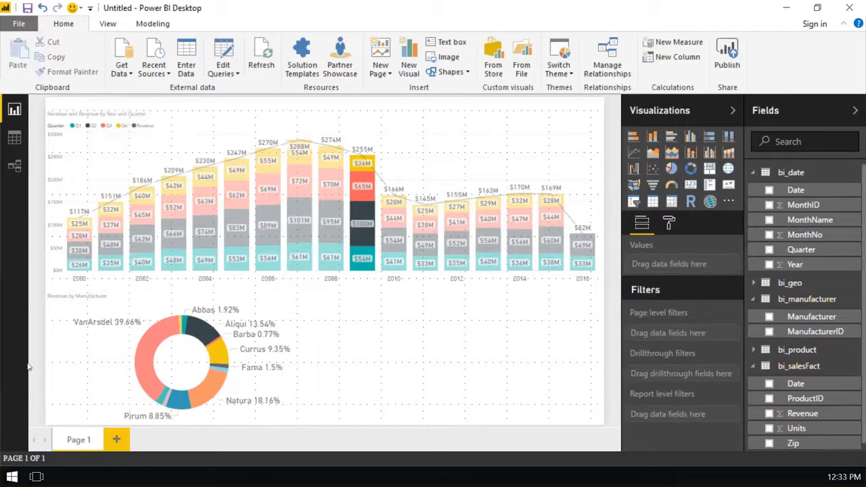
pyautogui.click(414, 144)
pyautogui.click(376, 310)
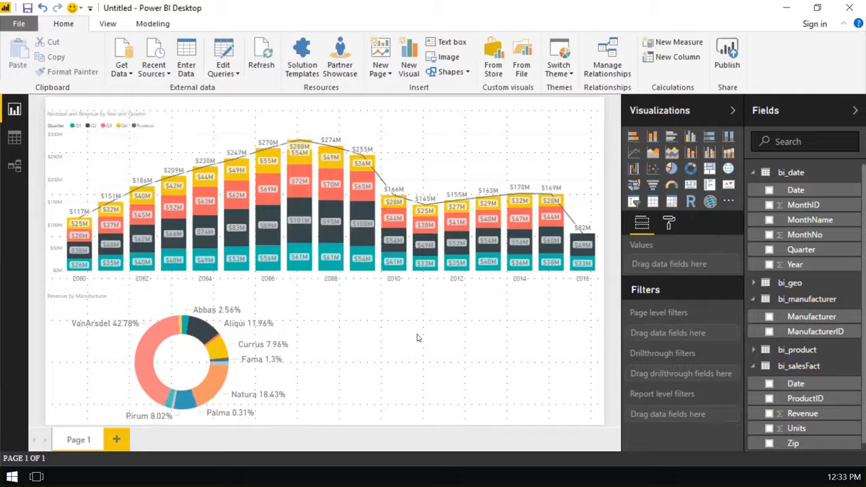
# - Add a map visual beside the donut chart, widen it slightly towards the donut, and use State from bi_geo as its location
pyautogui.click(729, 169)
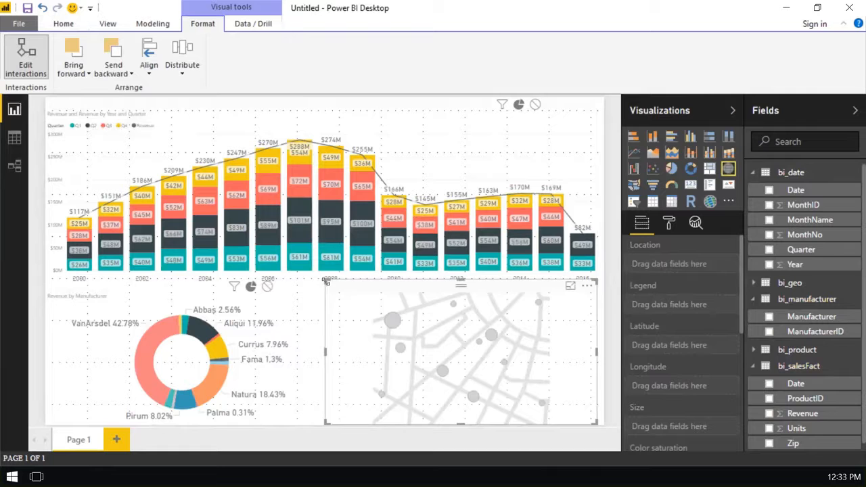
pyautogui.moveTo(326, 283); pyautogui.dragTo(312, 282)
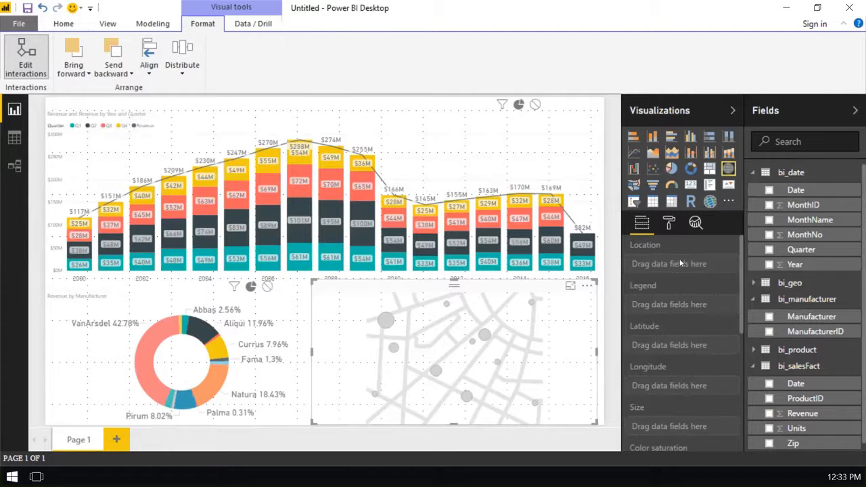
pyautogui.click(754, 283)
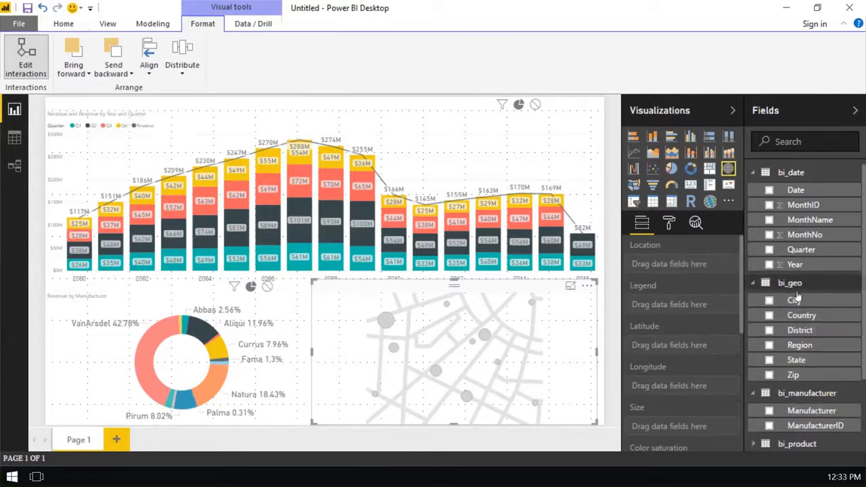
pyautogui.moveTo(811, 359); pyautogui.dragTo(712, 265)
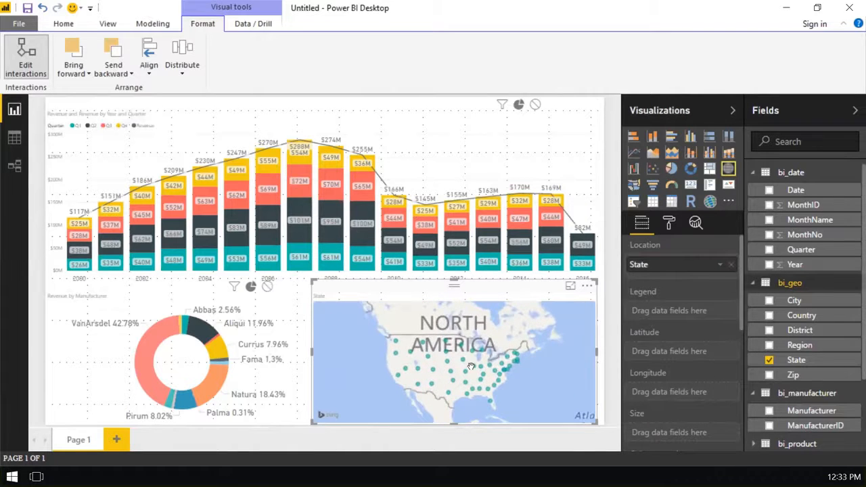
# - Size the map's state bubbles by Revenue from bi_salesFact
pyautogui.scroll(-3, 707, 359)
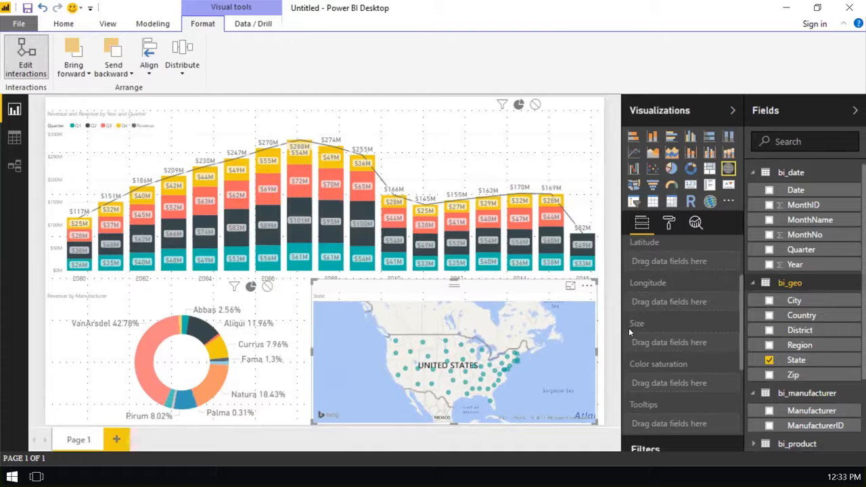
pyautogui.scroll(-3, 810, 414)
pyautogui.moveTo(810, 414); pyautogui.dragTo(677, 343)
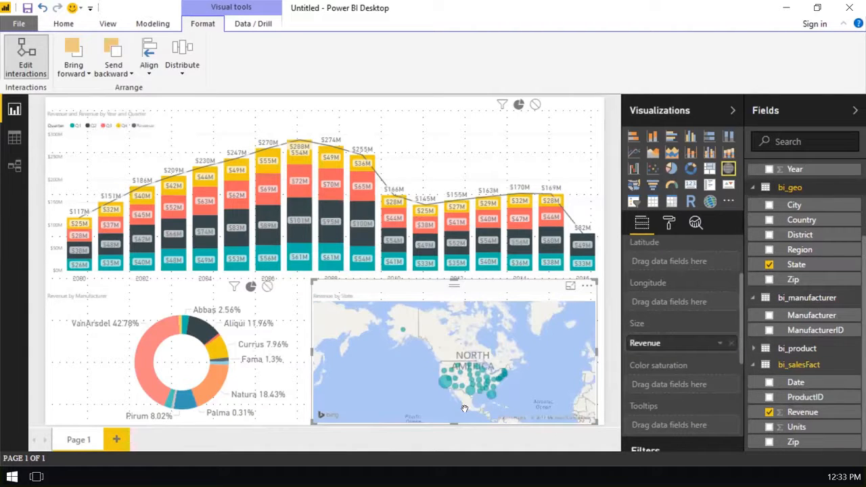
# - Set the map's bubble size to 26%
pyautogui.click(669, 223)
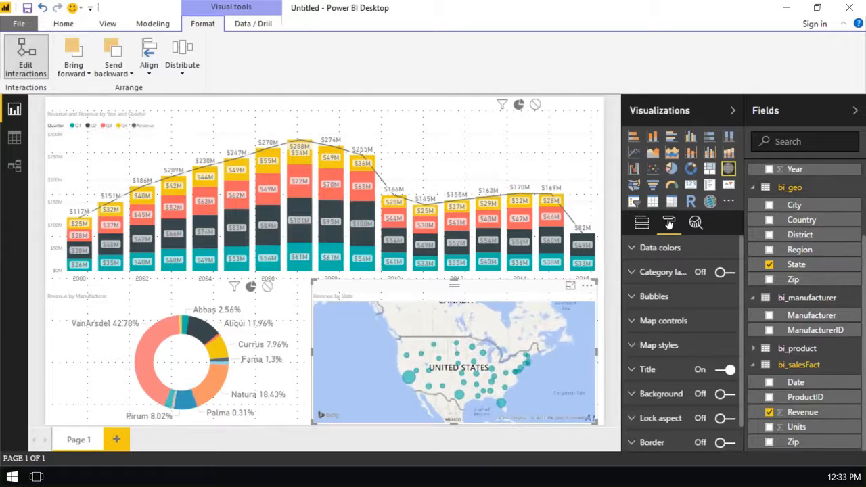
pyautogui.click(633, 297)
pyautogui.moveTo(697, 320); pyautogui.dragTo(704, 320)
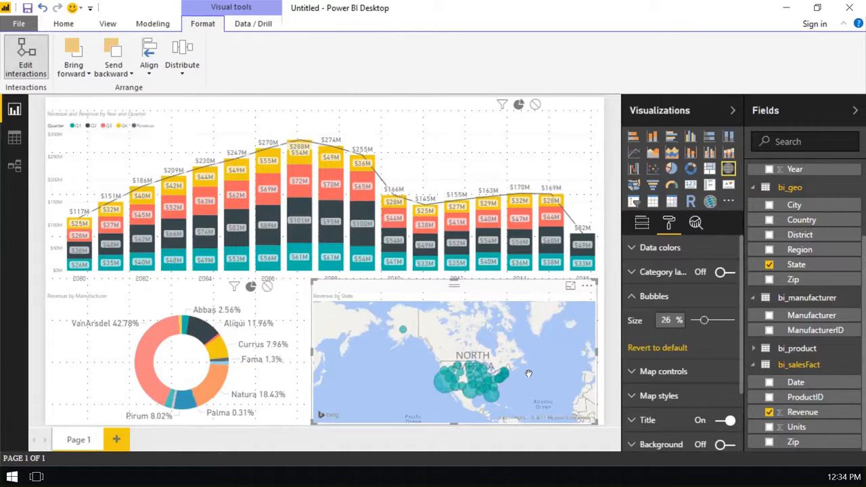
# - Turn off auto zoom for the map and frame it on the United States
pyautogui.click(630, 373)
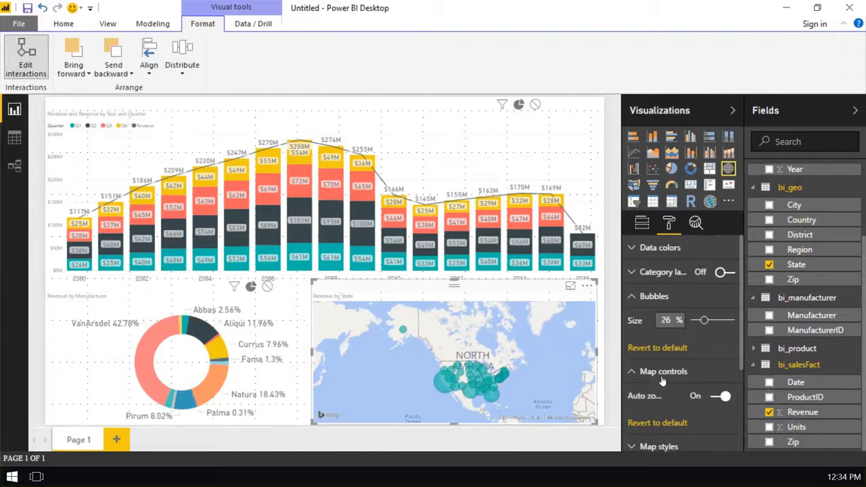
pyautogui.doubleClick(725, 398)
pyautogui.click(724, 397)
pyautogui.scroll(2, 546, 402)
pyautogui.scroll(2, 522, 401)
pyautogui.moveTo(514, 400); pyautogui.dragTo(518, 381)
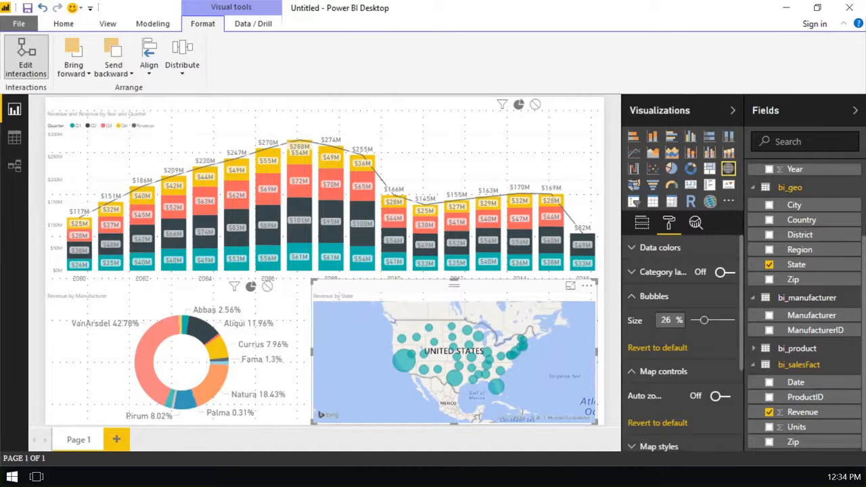
pyautogui.scroll(-1, 526, 377)
pyautogui.scroll(1, 526, 377)
pyautogui.moveTo(525, 377); pyautogui.dragTo(455, 348)
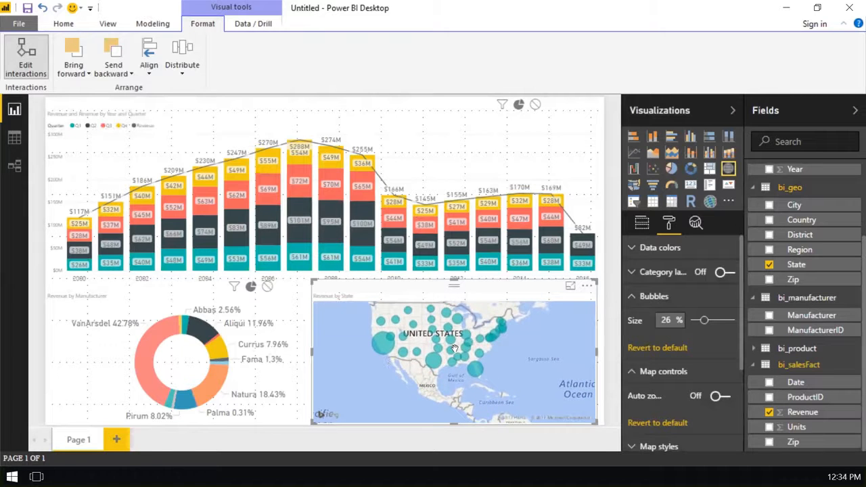
# - Show the map in focus mode and split its bubbles by Manufacturer from bi_manufacturer as the legend
pyautogui.click(570, 288)
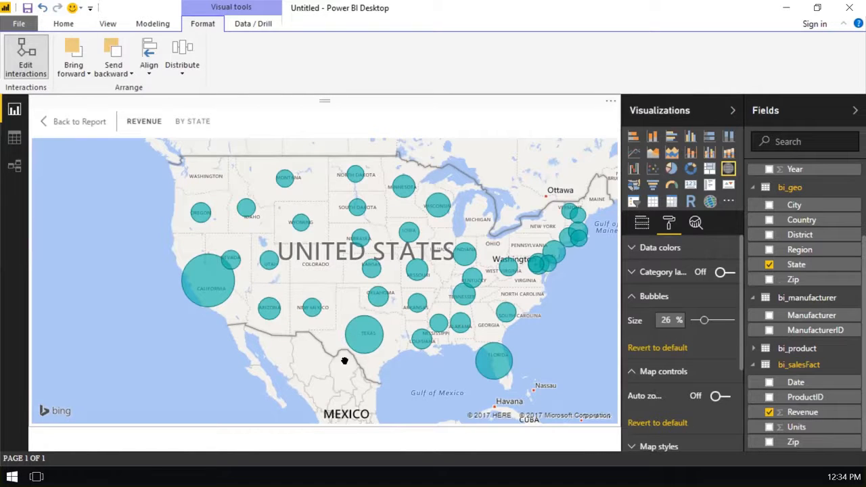
pyautogui.click(641, 224)
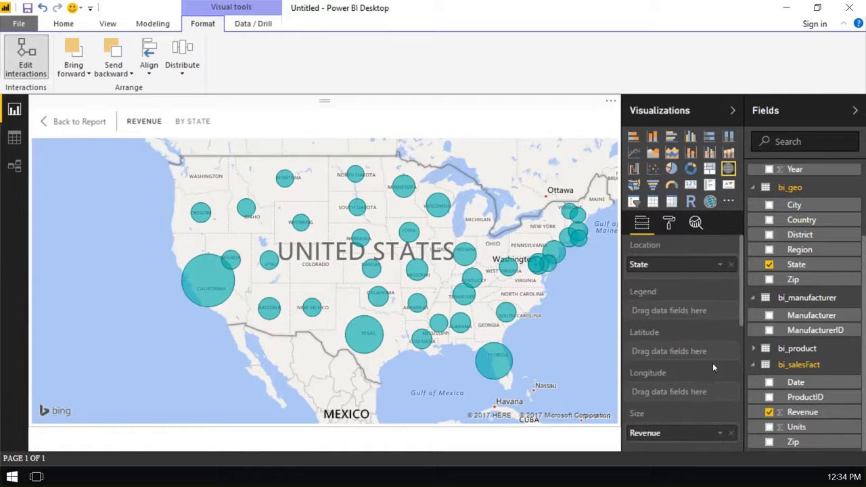
pyautogui.scroll(-1, 718, 358)
pyautogui.scroll(1, 722, 348)
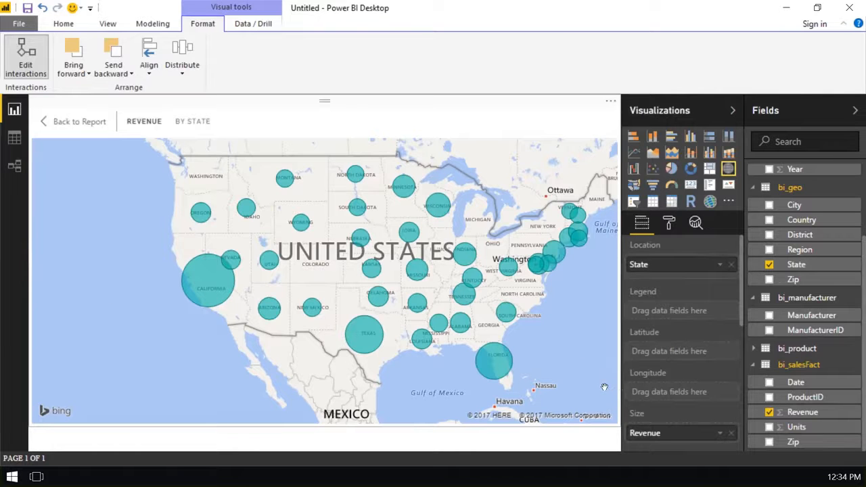
pyautogui.moveTo(817, 320); pyautogui.dragTo(694, 316)
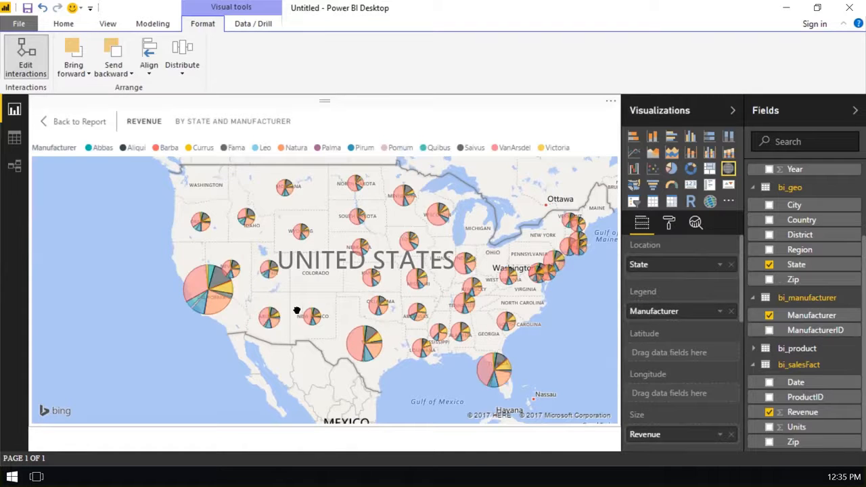
# - Add Units from bi_salesFact to the map's tooltips, and return to the full report page
pyautogui.moveTo(360, 344)
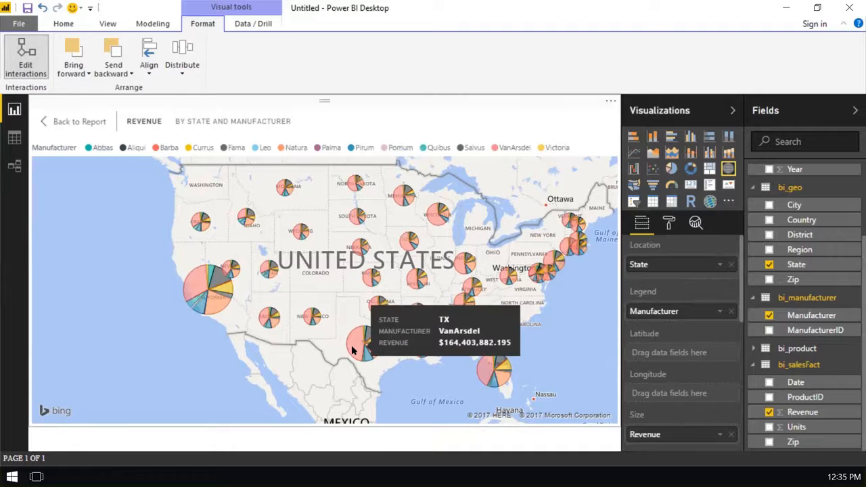
pyautogui.moveTo(199, 287)
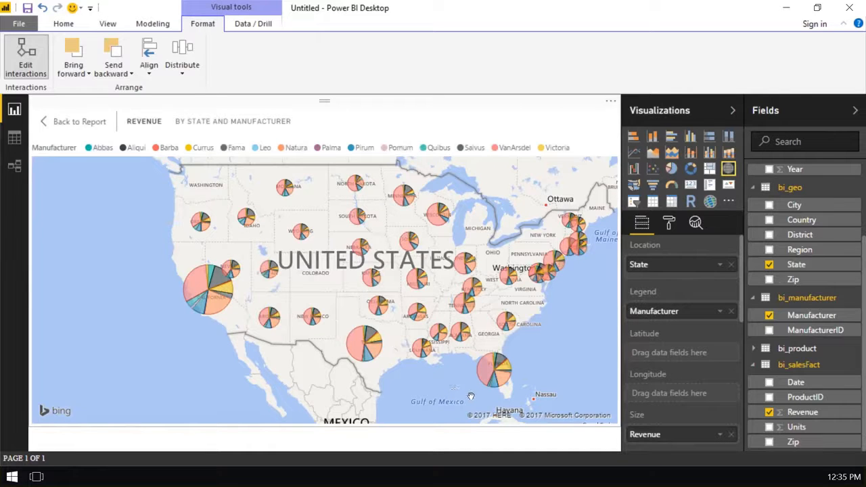
pyautogui.moveTo(483, 377)
pyautogui.scroll(-4, 676, 376)
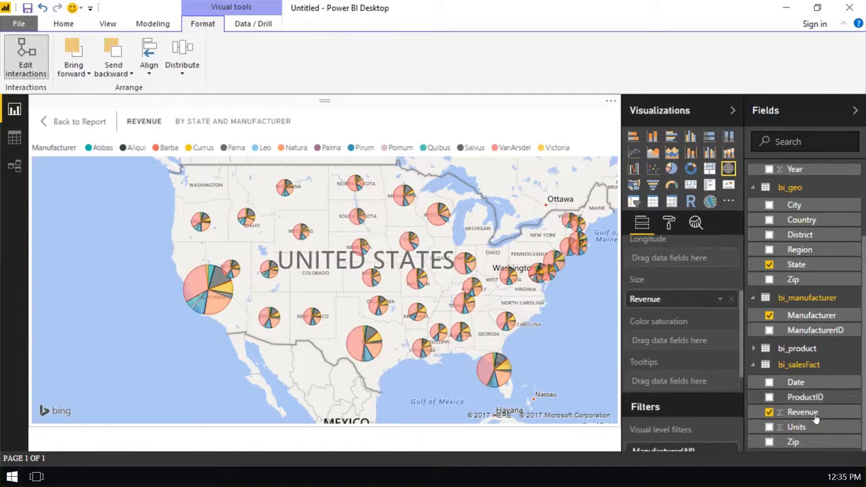
pyautogui.moveTo(798, 427); pyautogui.dragTo(722, 381)
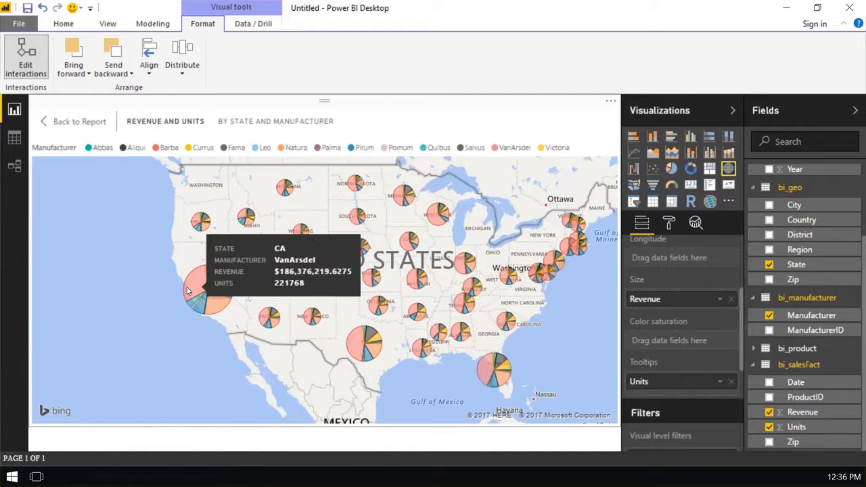
pyautogui.click(85, 122)
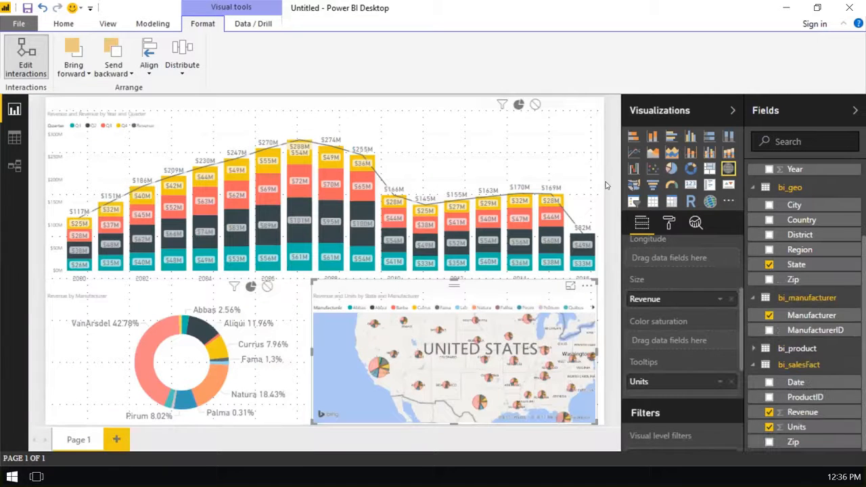
pyautogui.click(606, 184)
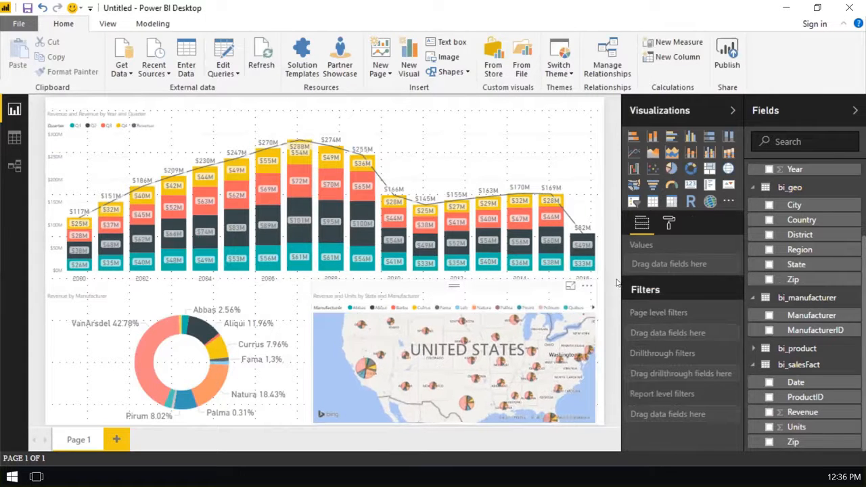
# - Set the map's bubble size to 55% and turn off its legend
pyautogui.click(452, 372)
pyautogui.click(668, 222)
pyautogui.click(640, 322)
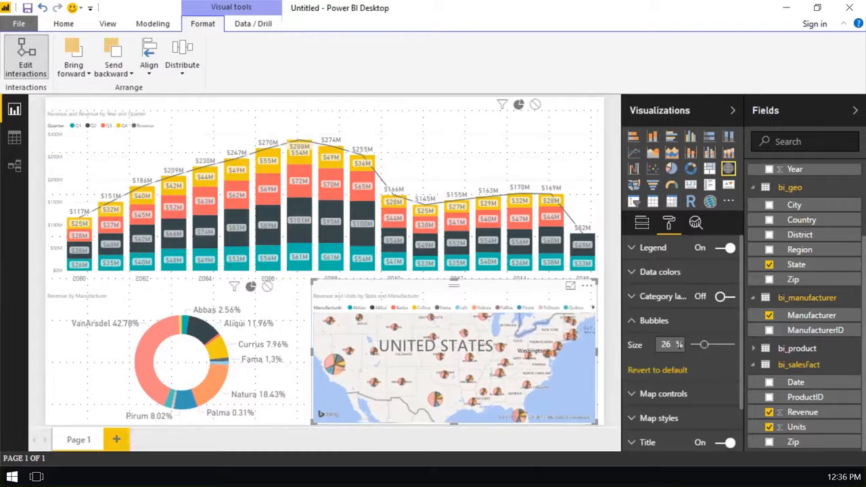
pyautogui.moveTo(704, 345); pyautogui.dragTo(715, 346)
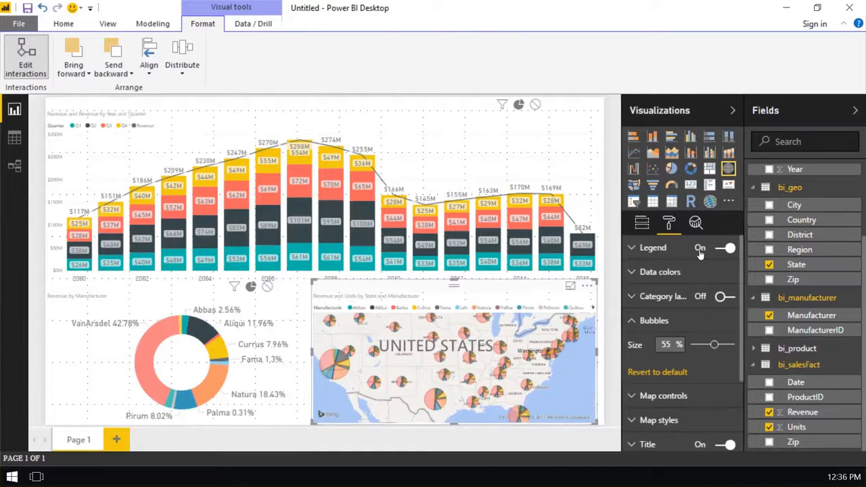
pyautogui.click(727, 248)
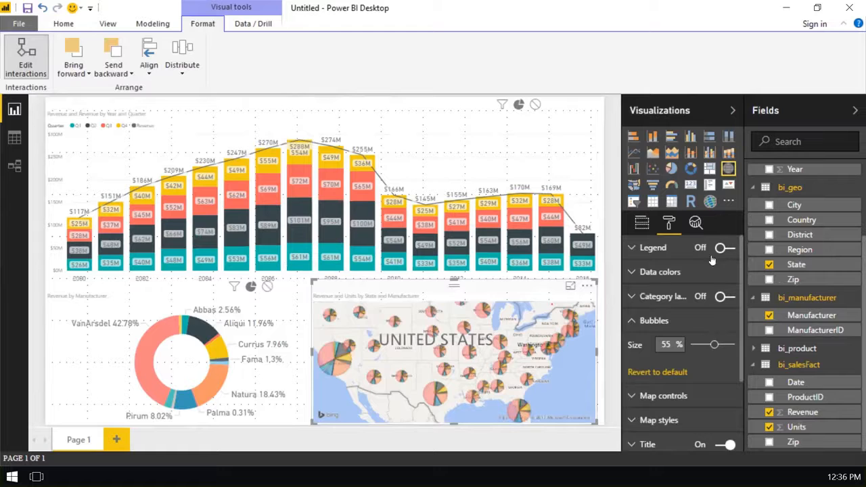
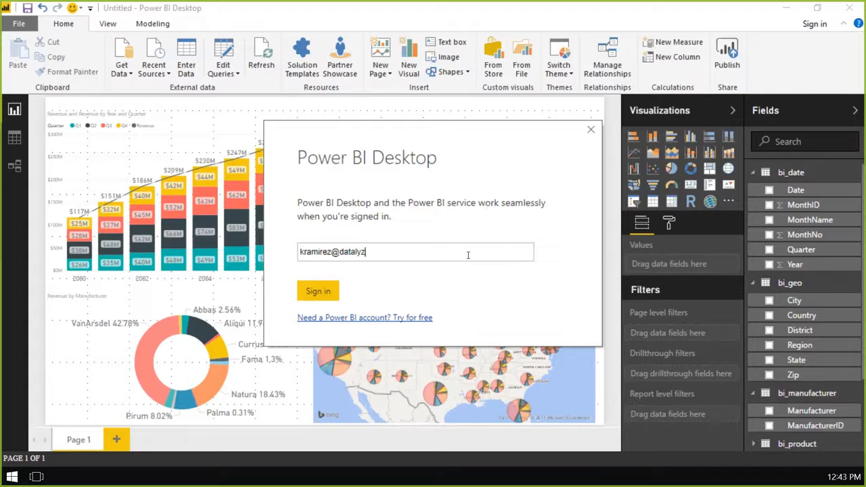
# - Sign in to Power BI Desktop with the work account's e-mail and password, and dismiss the restart notice
pyautogui.click(332, 288)
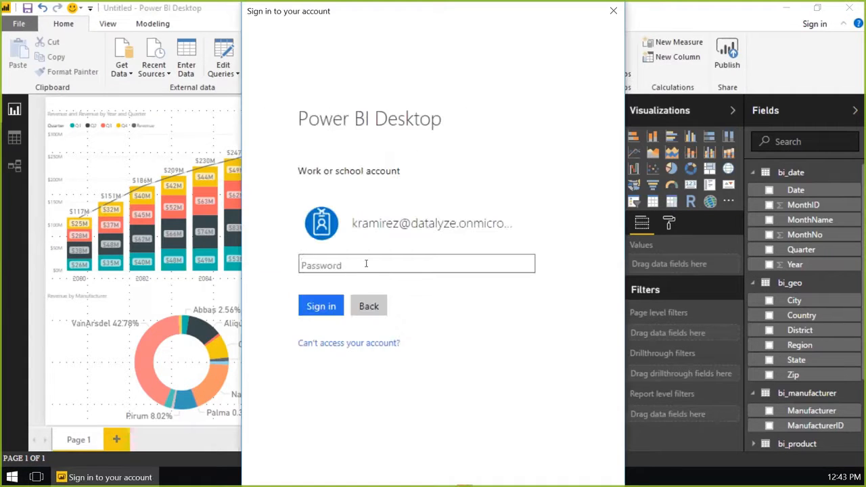
pyautogui.write('*************')
pyautogui.press('Return')
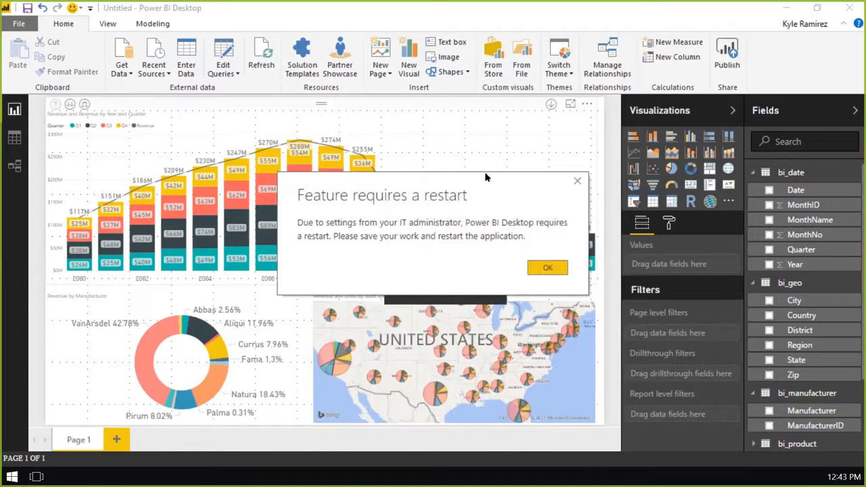
pyautogui.click(554, 269)
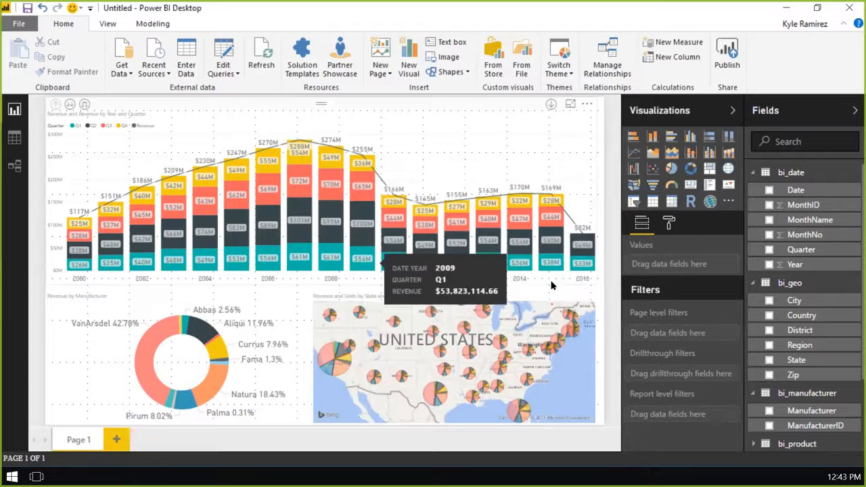
# - Save the report as PowerBIDemo in the Desktop folder as a Power BI file
pyautogui.click(30, 10)
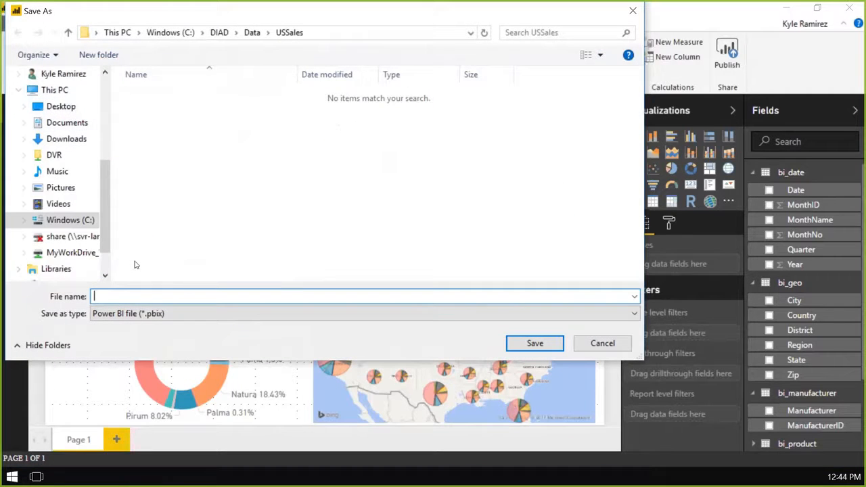
pyautogui.write('PowerBIDemo')
pyautogui.click(61, 106)
pyautogui.click(539, 343)
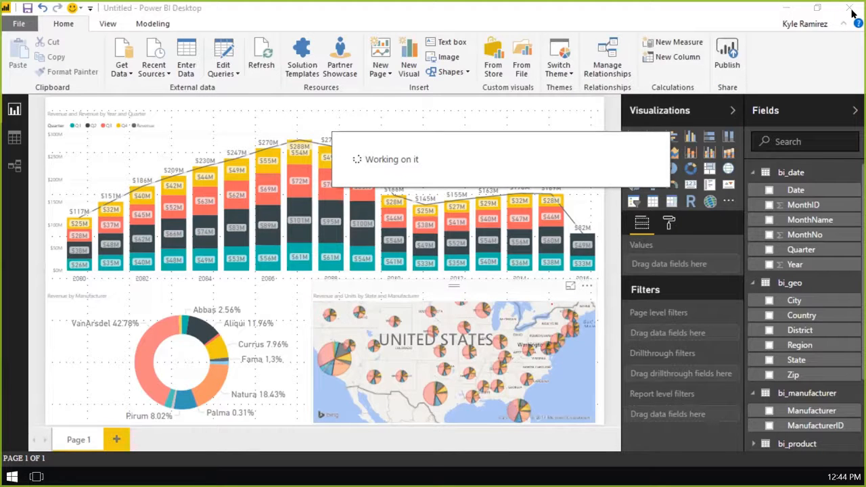
# - Restart Power BI Desktop, dismiss the start screen and reopen the saved PowerBIDemo report
pyautogui.click(851, 8)
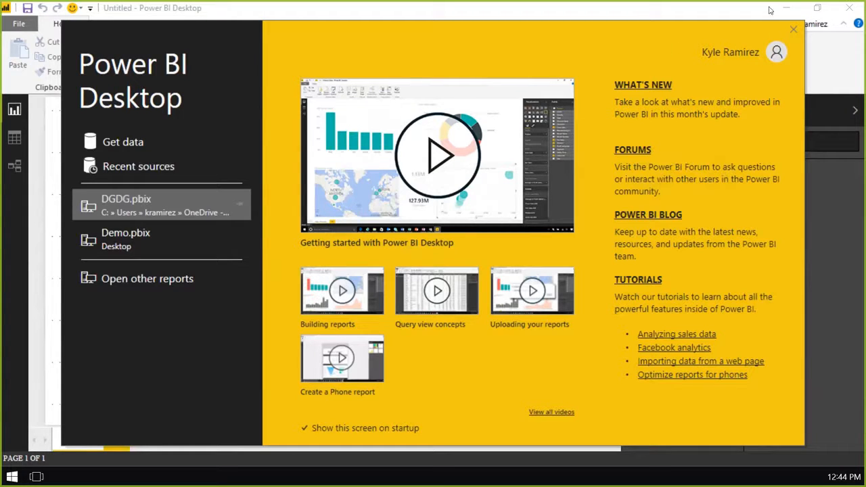
pyautogui.press('Escape')
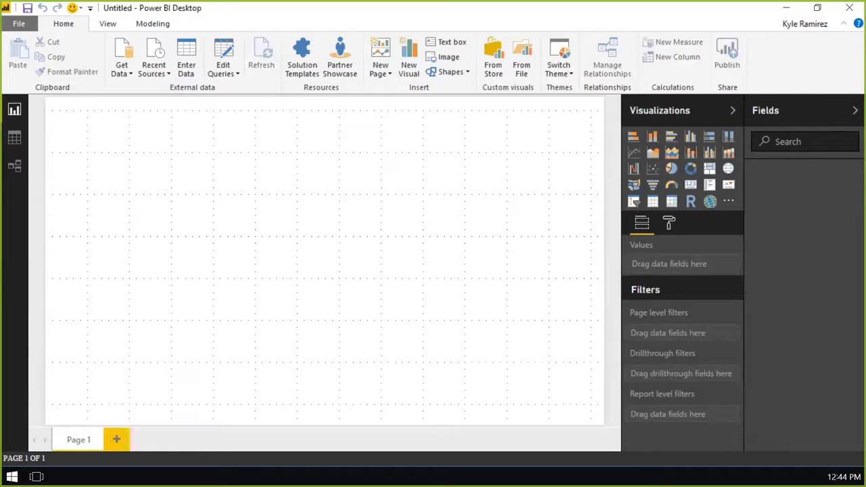
pyautogui.click(19, 23)
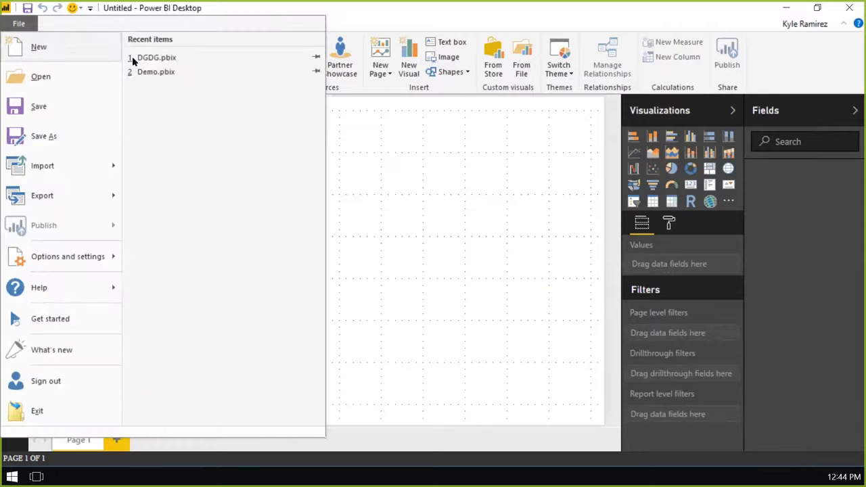
pyautogui.click(67, 76)
pyautogui.doubleClick(154, 108)
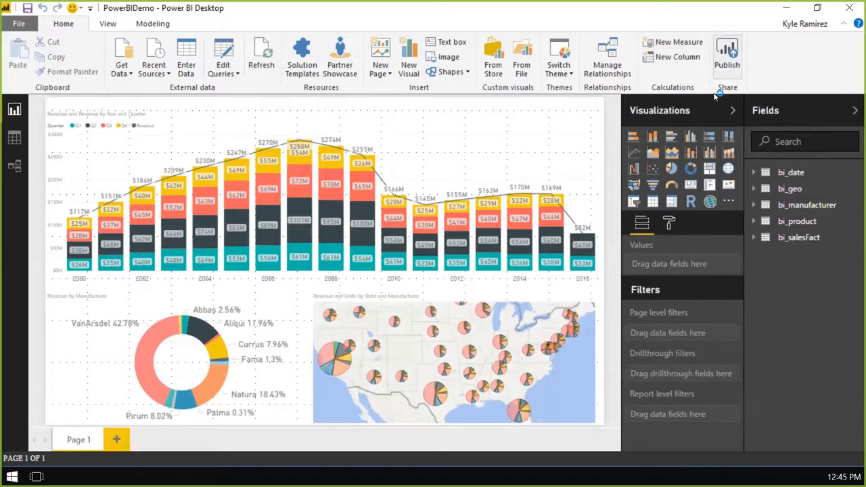
# - Publish the report, switch to the Power BI service in the browser and sign in with the account password
pyautogui.click(728, 62)
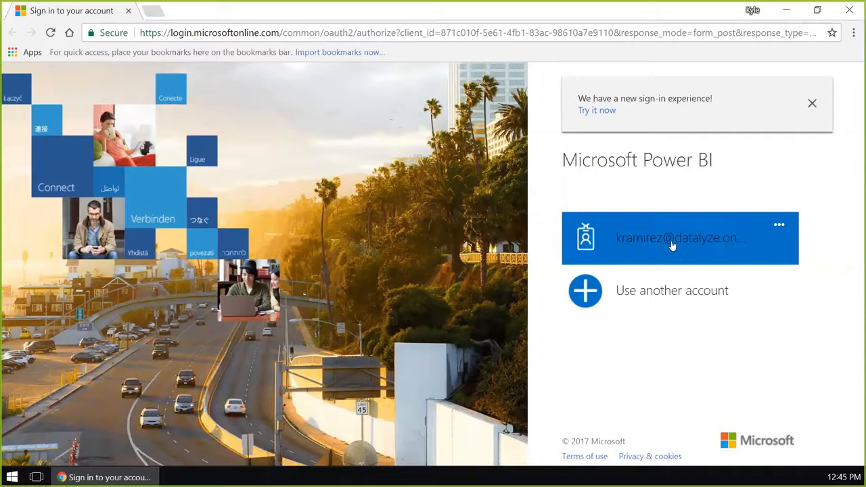
pyautogui.write('•••••••••••••')
pyautogui.press('Return')
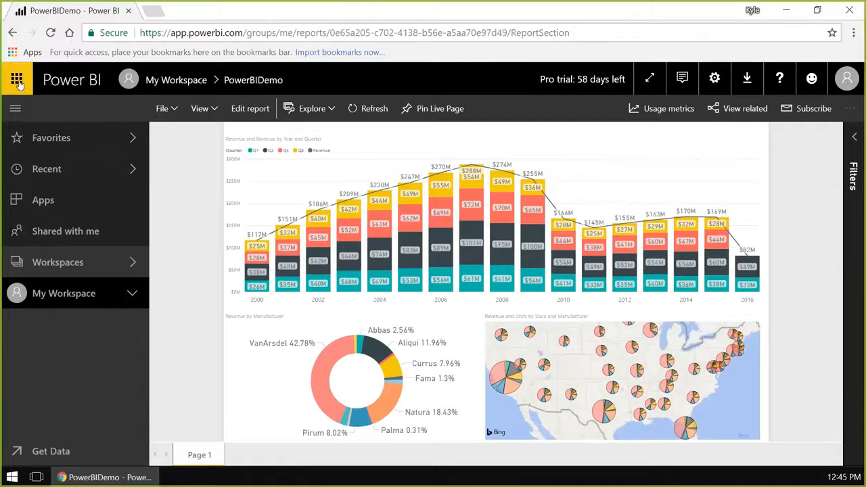
# - Look through the Office 365 app launcher to find the Power BI app among the available apps, and close it
pyautogui.click(18, 81)
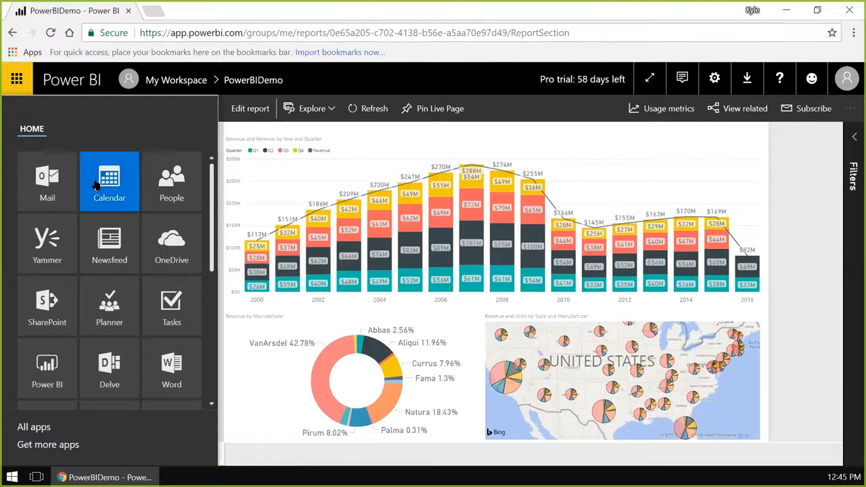
pyautogui.scroll(-3, 99, 194)
pyautogui.scroll(-3, 99, 194)
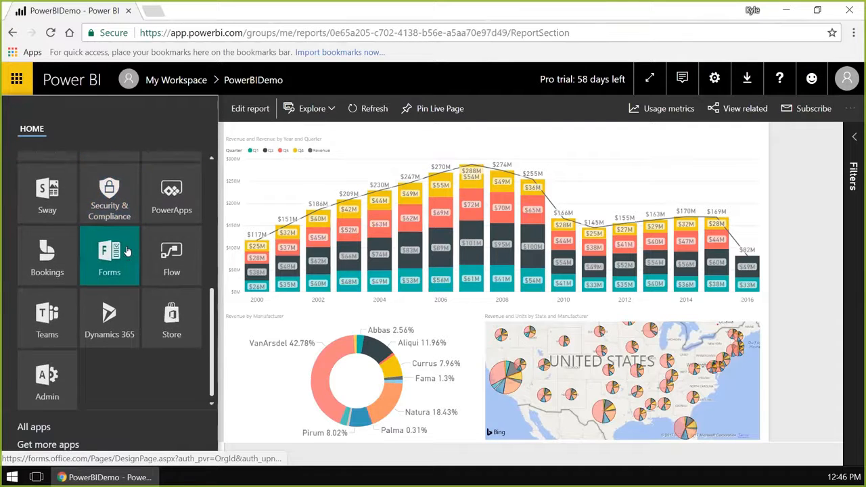
pyautogui.scroll(3, 109, 247)
pyautogui.scroll(2, 77, 243)
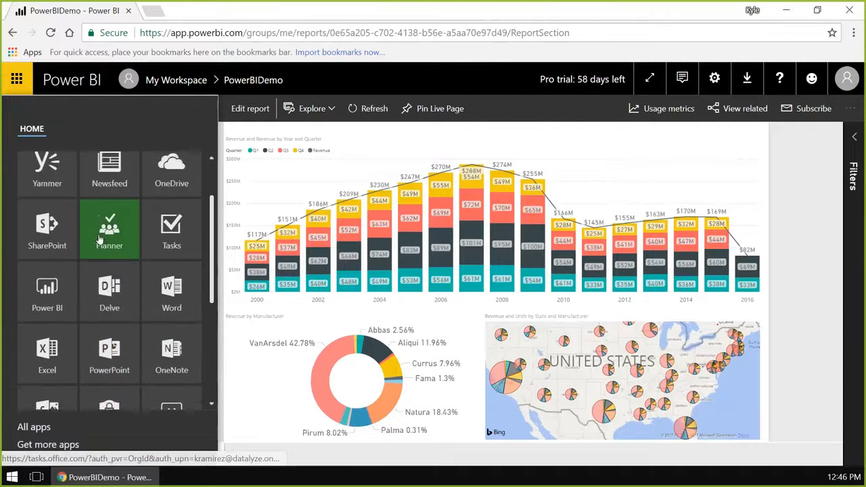
pyautogui.scroll(-4, 115, 270)
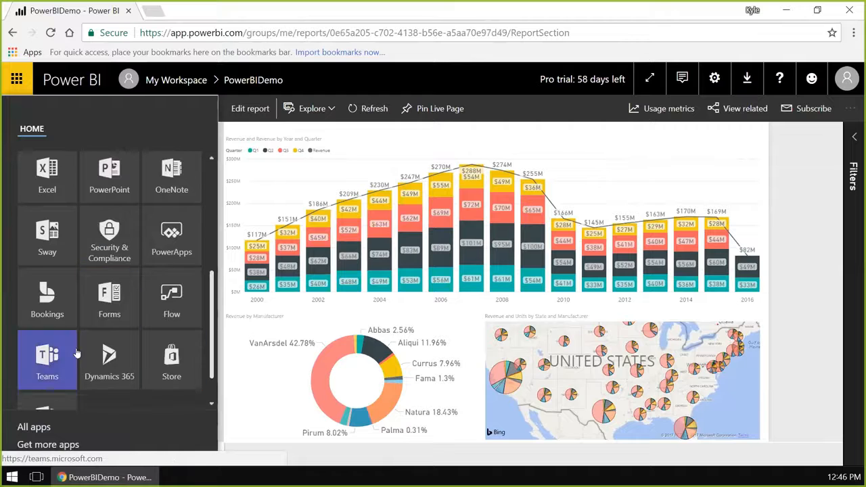
pyautogui.scroll(2, 139, 303)
pyautogui.scroll(1, 136, 302)
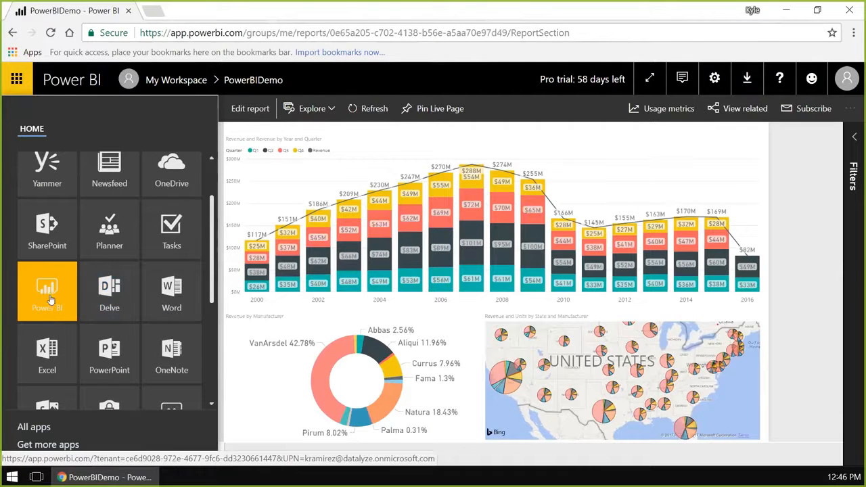
pyautogui.click(387, 140)
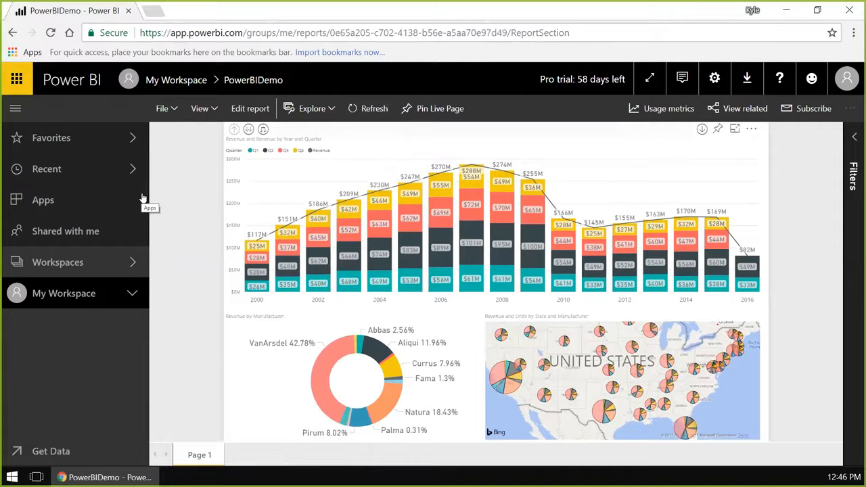
# - Expand My Workspace and look over its dashboards, reports, workbooks and datasets
pyautogui.moveTo(503, 255)
pyautogui.moveTo(350, 259)
pyautogui.moveTo(632, 232)
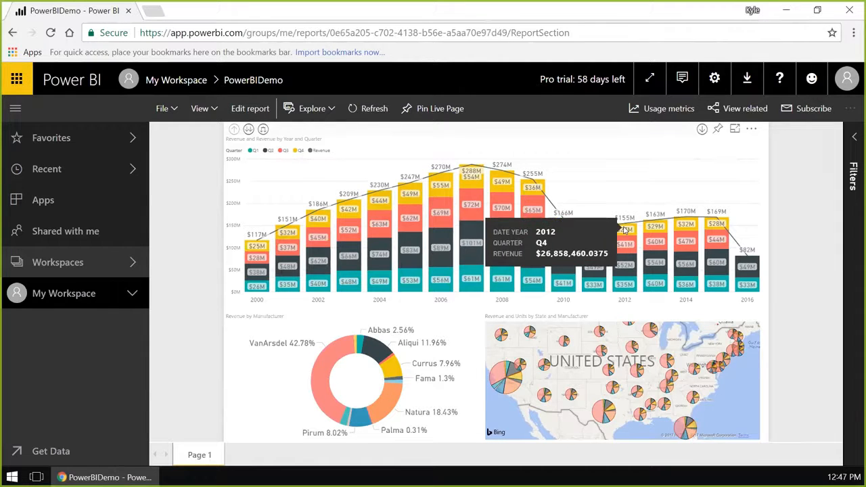
pyautogui.moveTo(681, 216)
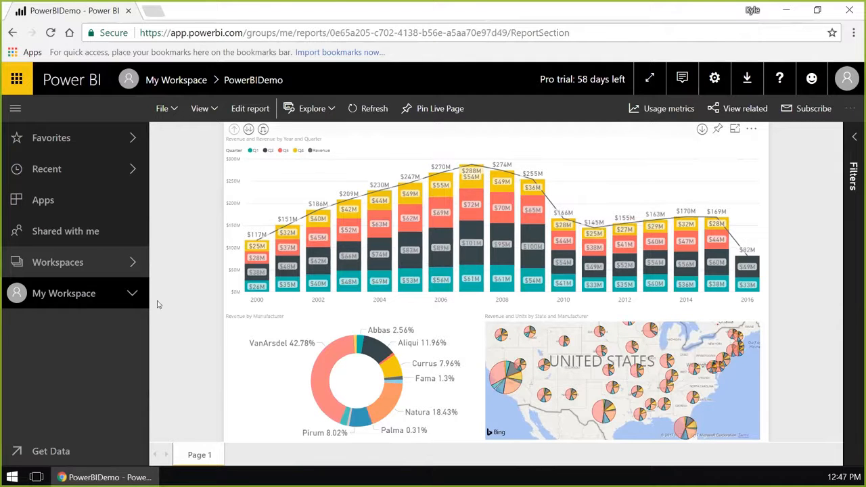
pyautogui.click(133, 293)
pyautogui.scroll(-1, 126, 321)
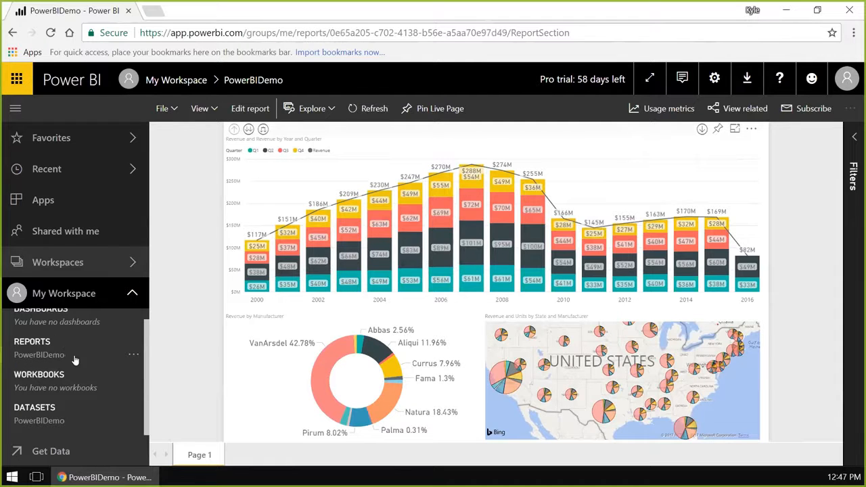
pyautogui.scroll(1, 85, 358)
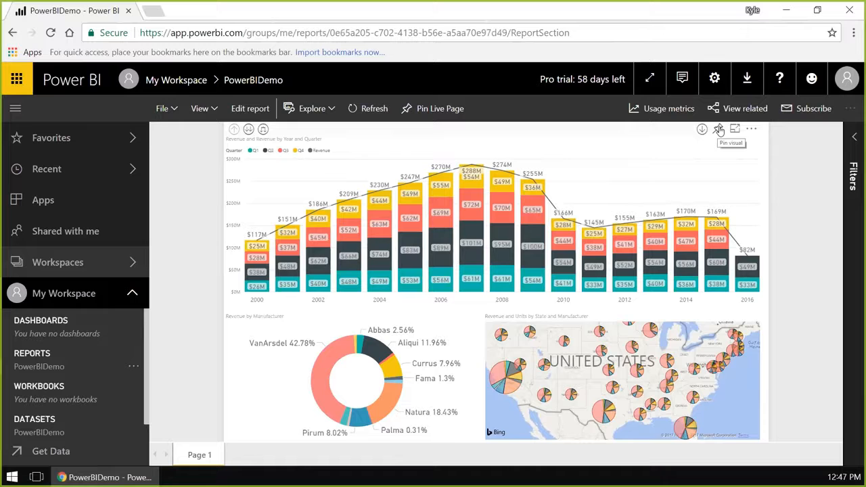
# - Pin the live report page to a new dashboard named Power BI Dashboard
pyautogui.click(436, 110)
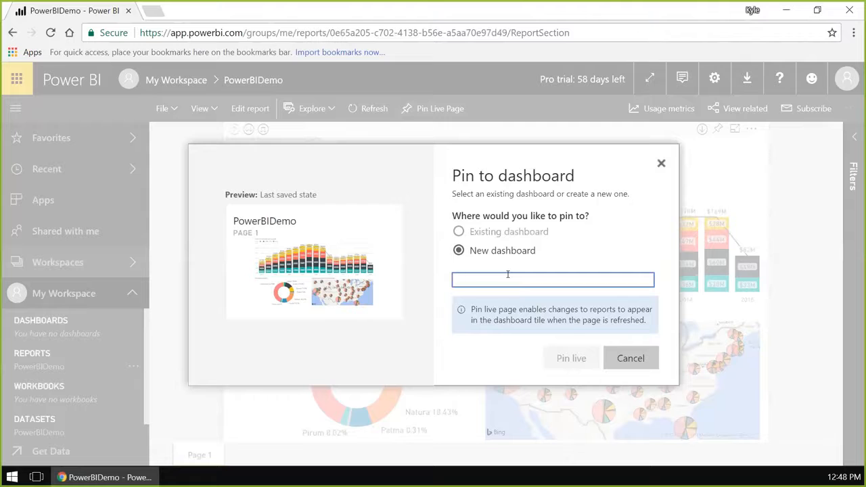
pyautogui.write('Power ')
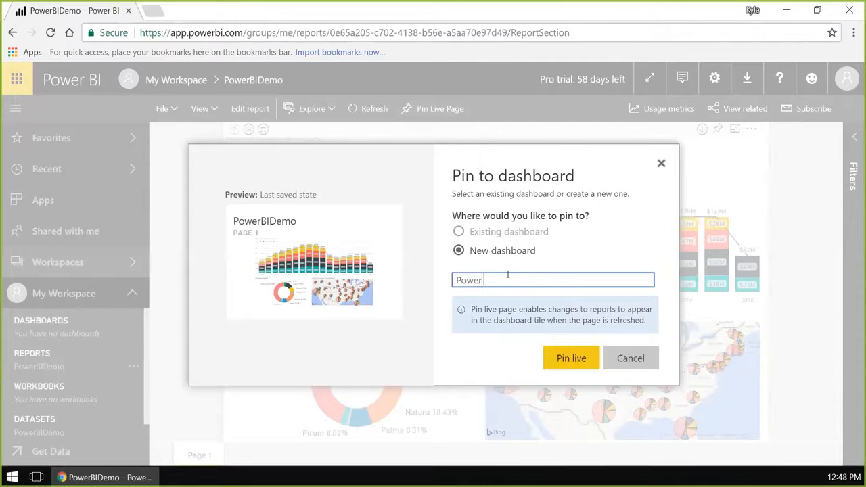
pyautogui.write('BI Dashboard')
pyautogui.click(580, 364)
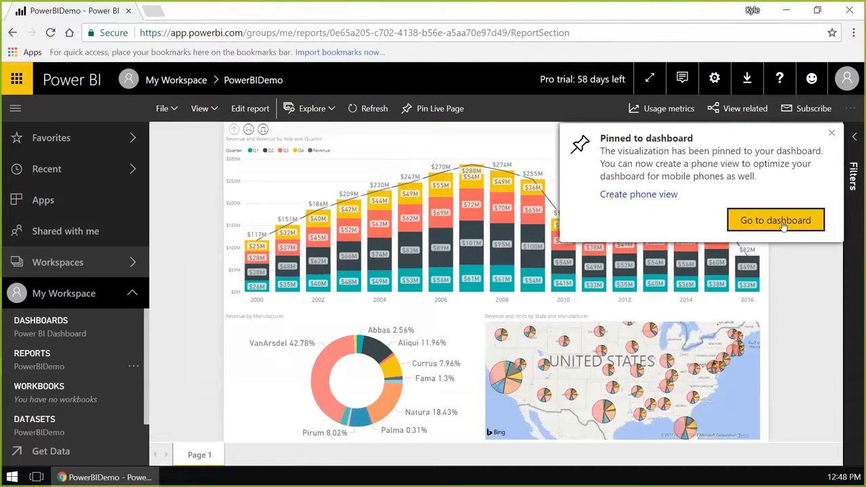
# - Open Power BI Dashboard from My Workspace and look over the pinned report page
pyautogui.click(68, 334)
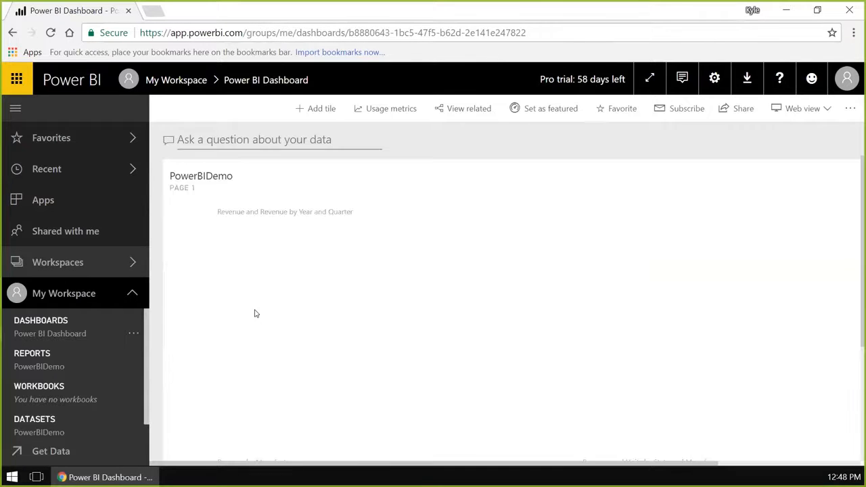
pyautogui.scroll(-1, 557, 285)
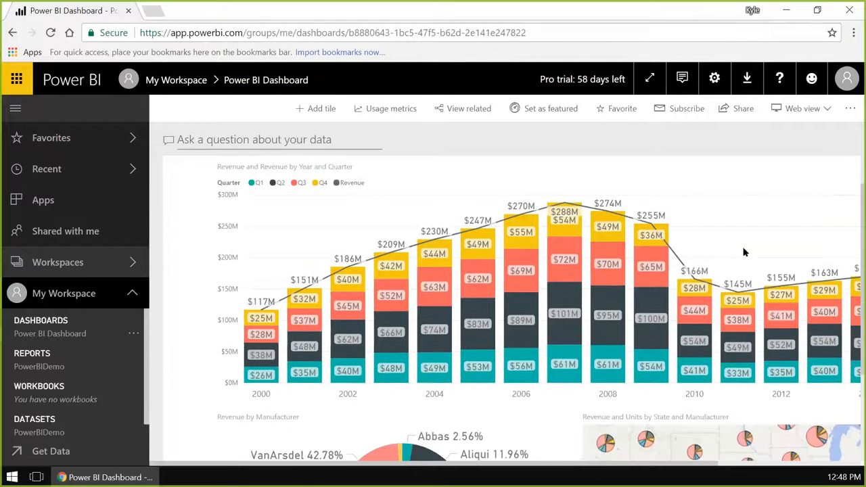
pyautogui.moveTo(629, 469); pyautogui.dragTo(575, 458)
pyautogui.scroll(-1, 545, 236)
pyautogui.scroll(1, 723, 158)
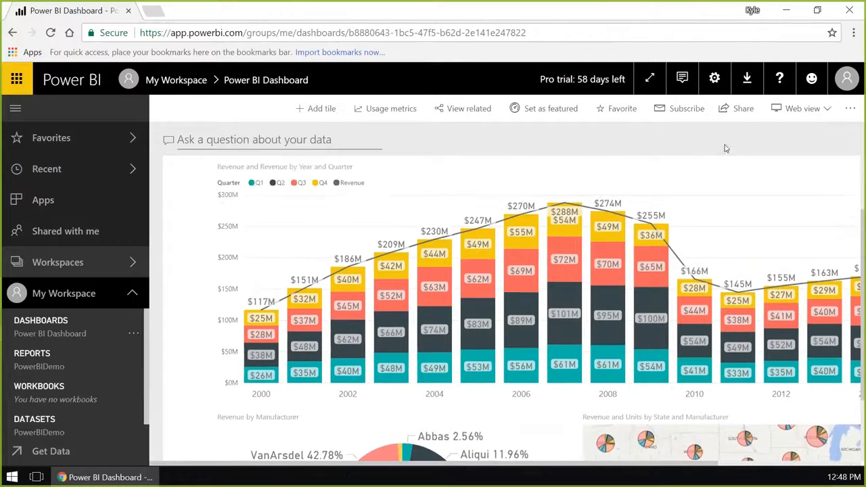
# - Start sharing the dashboard and add two colleagues from the directory suggestions as recipients
pyautogui.click(741, 110)
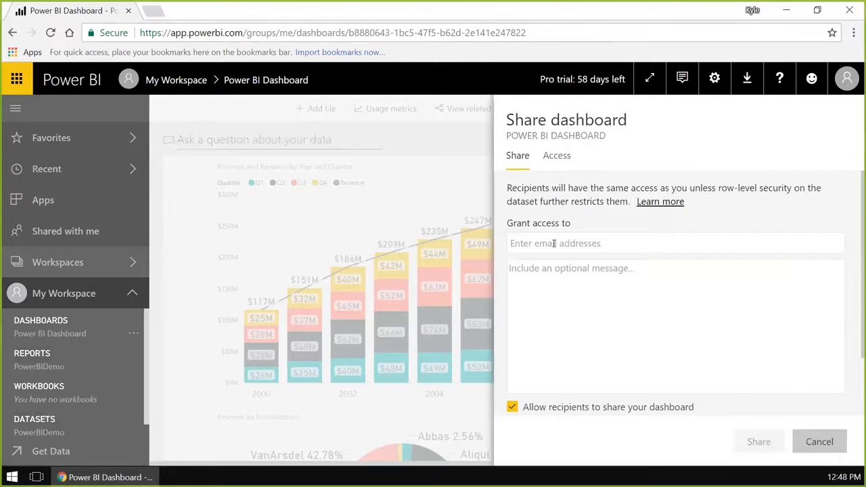
pyautogui.write('kraig')
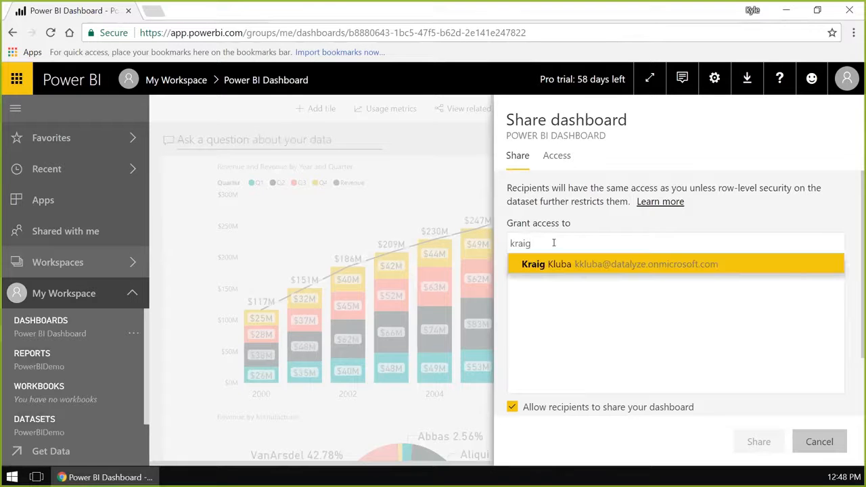
pyautogui.click(559, 264)
pyautogui.write('don')
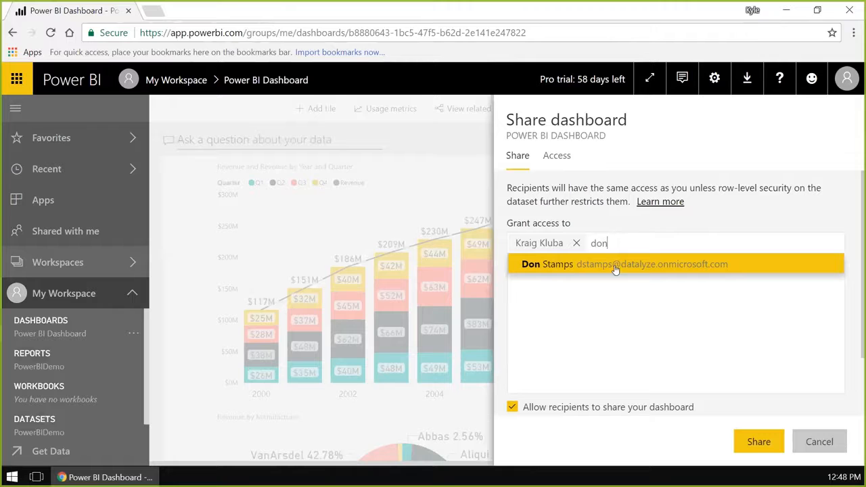
pyautogui.click(616, 270)
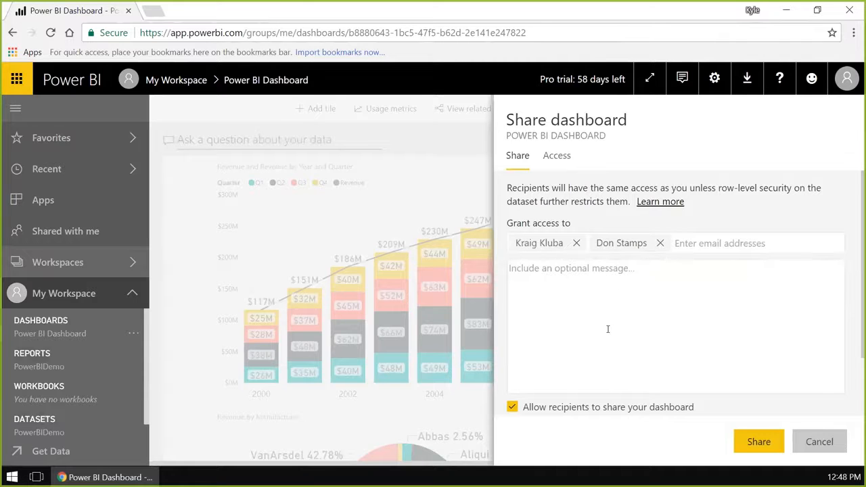
# - Review the sharing options, toggle the recipients' permission to share off and on again, and select the dashboard link
pyautogui.scroll(-1, 608, 329)
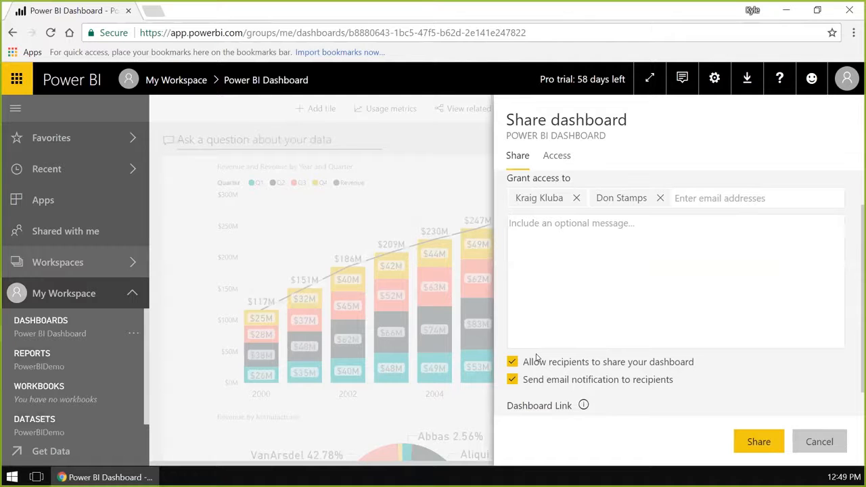
pyautogui.click(513, 364)
pyautogui.click(513, 362)
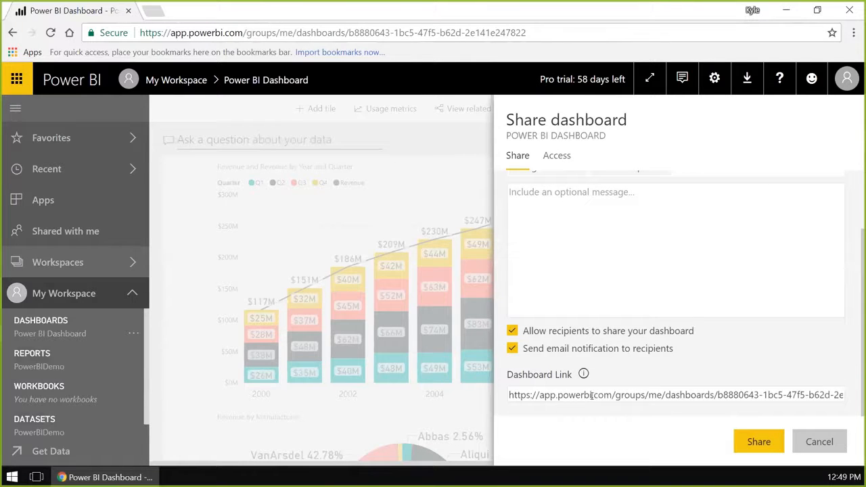
pyautogui.click(642, 396)
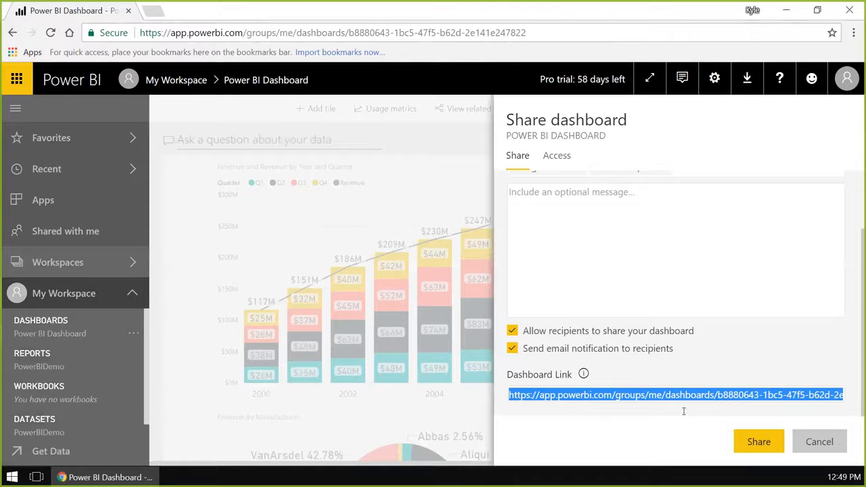
# - Share the dashboard with the chosen recipients and look over the reports and datasets listed in My Workspace
pyautogui.click(759, 442)
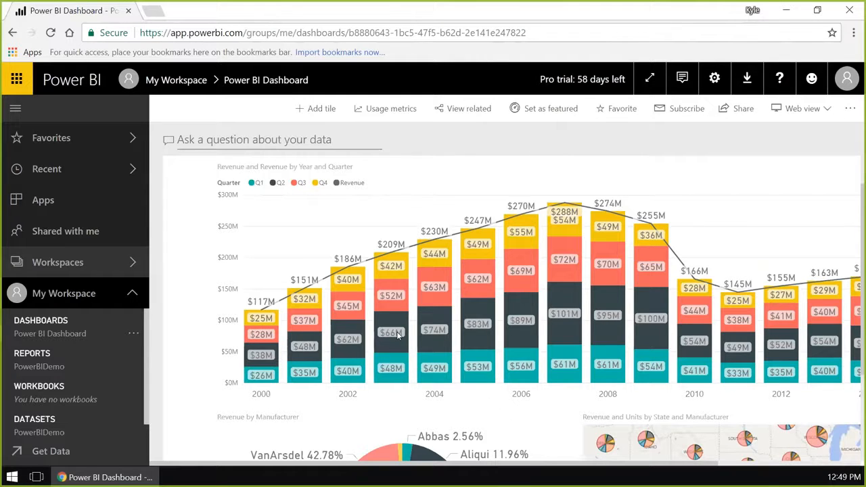
pyautogui.moveTo(398, 335)
pyautogui.scroll(-1, 86, 387)
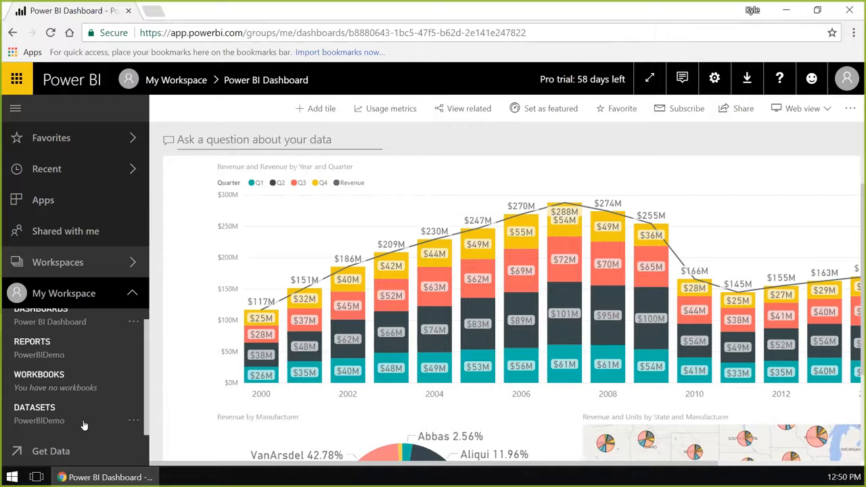
pyautogui.scroll(1, 97, 403)
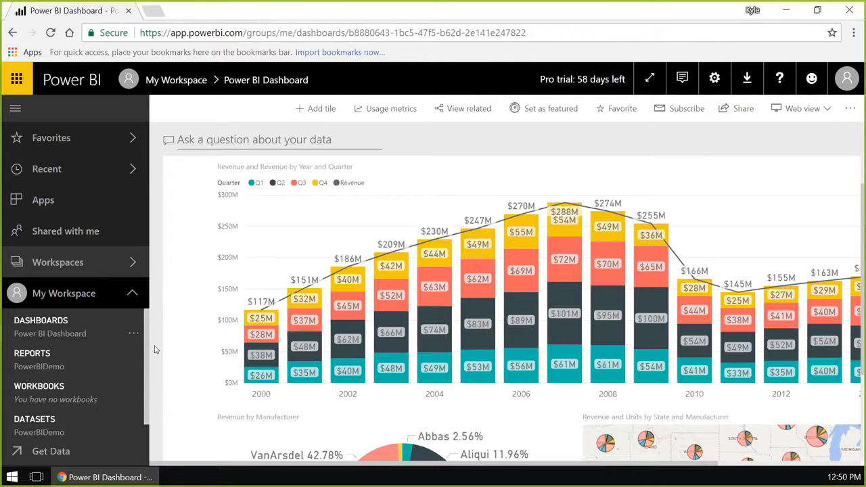
# - Ask the dashboard's Q&A the question "show revenues by manufacturer" and dismiss the suggestions
pyautogui.click(265, 140)
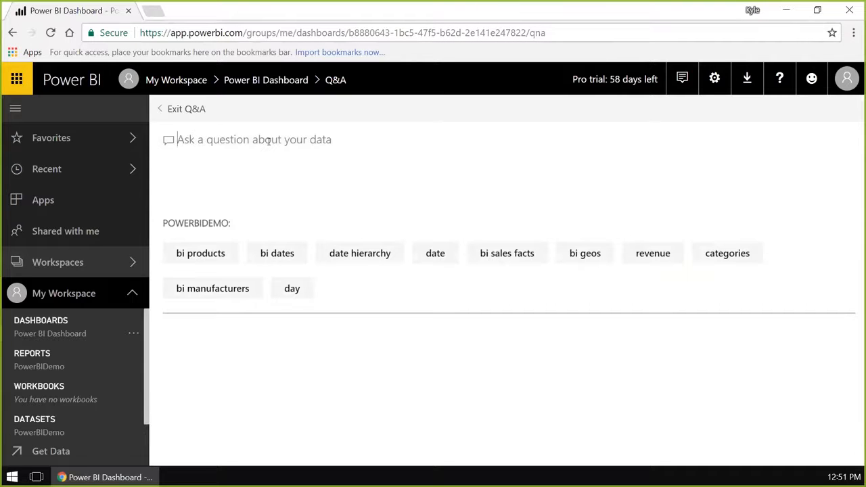
pyautogui.write('show rev')
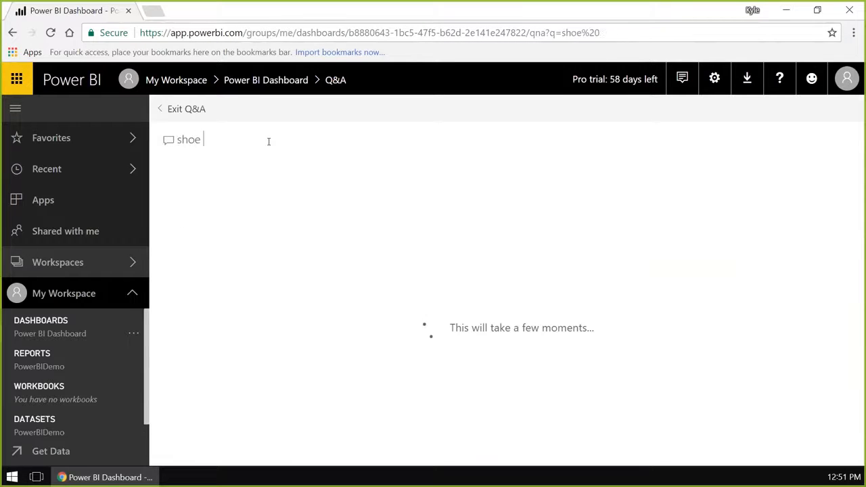
pyautogui.write('enues by manuf')
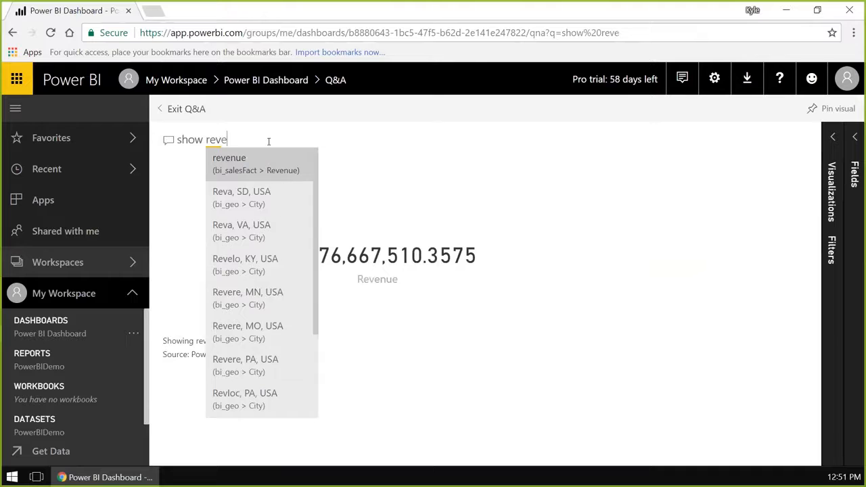
pyautogui.write('acturer')
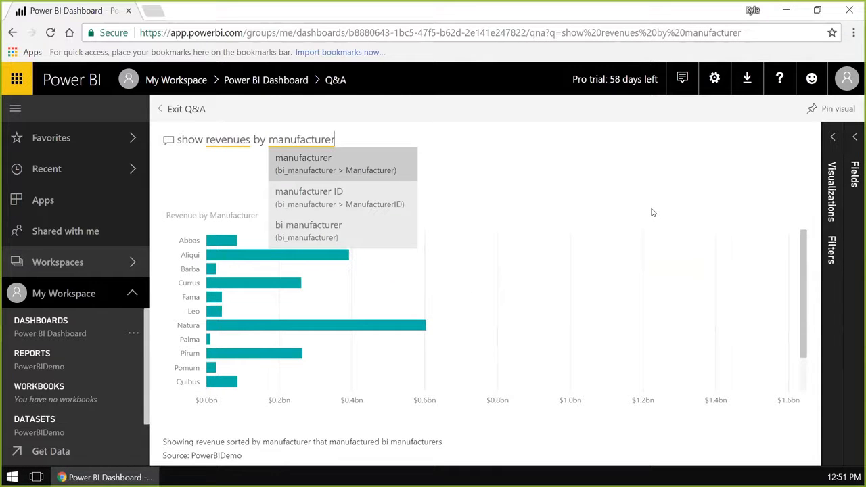
pyautogui.click(652, 213)
# - Look through the Revenue by Manufacturer chart, select the question text, and inspect the Natura bar's revenue
pyautogui.scroll(-1, 377, 305)
pyautogui.scroll(1, 327, 321)
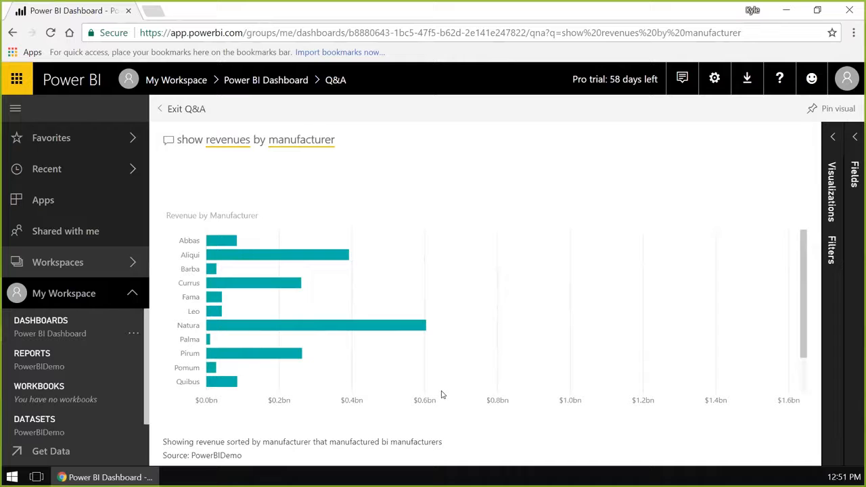
pyautogui.tripleClick(361, 144)
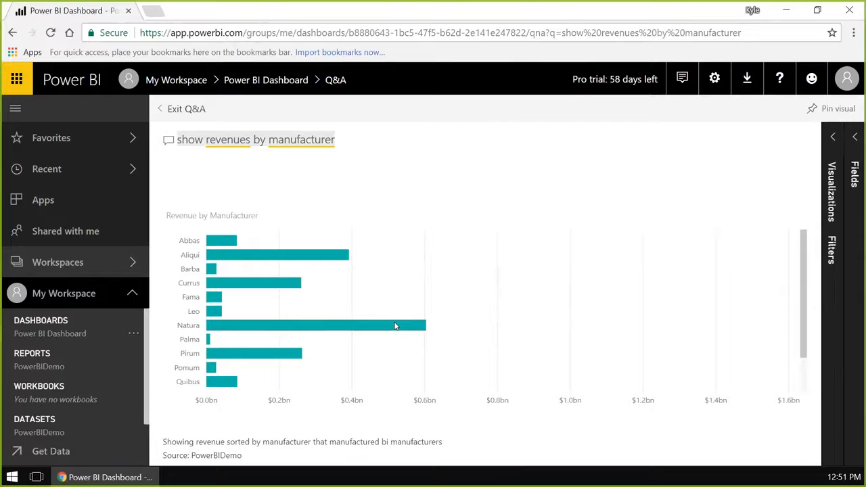
pyautogui.moveTo(396, 326)
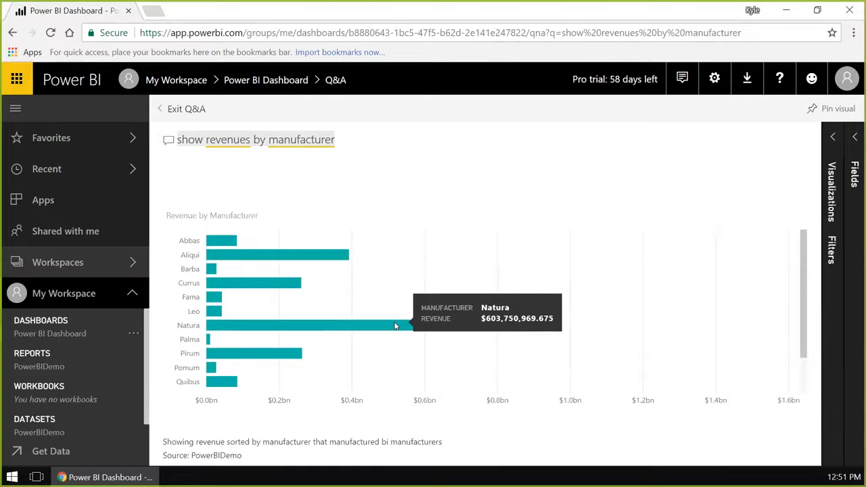